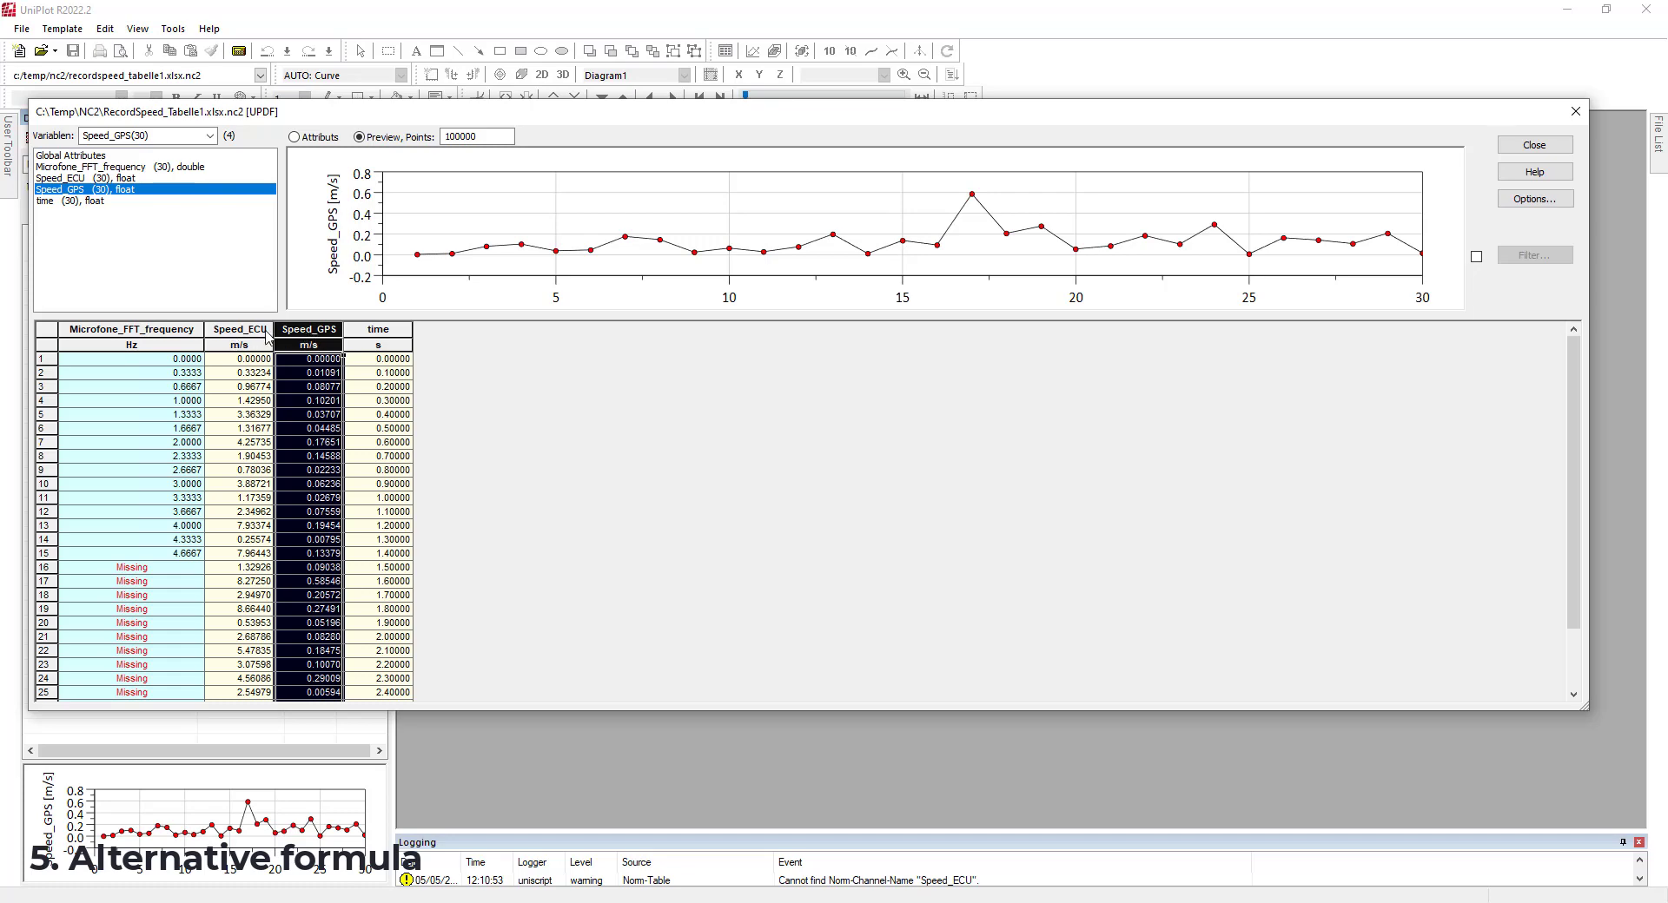
# Start a formula channel and replace the existing formula text with Distance_ECU = integrate(time,Speed_ECU).
pyautogui.click(250, 379)
pyautogui.rightClick(250, 379)
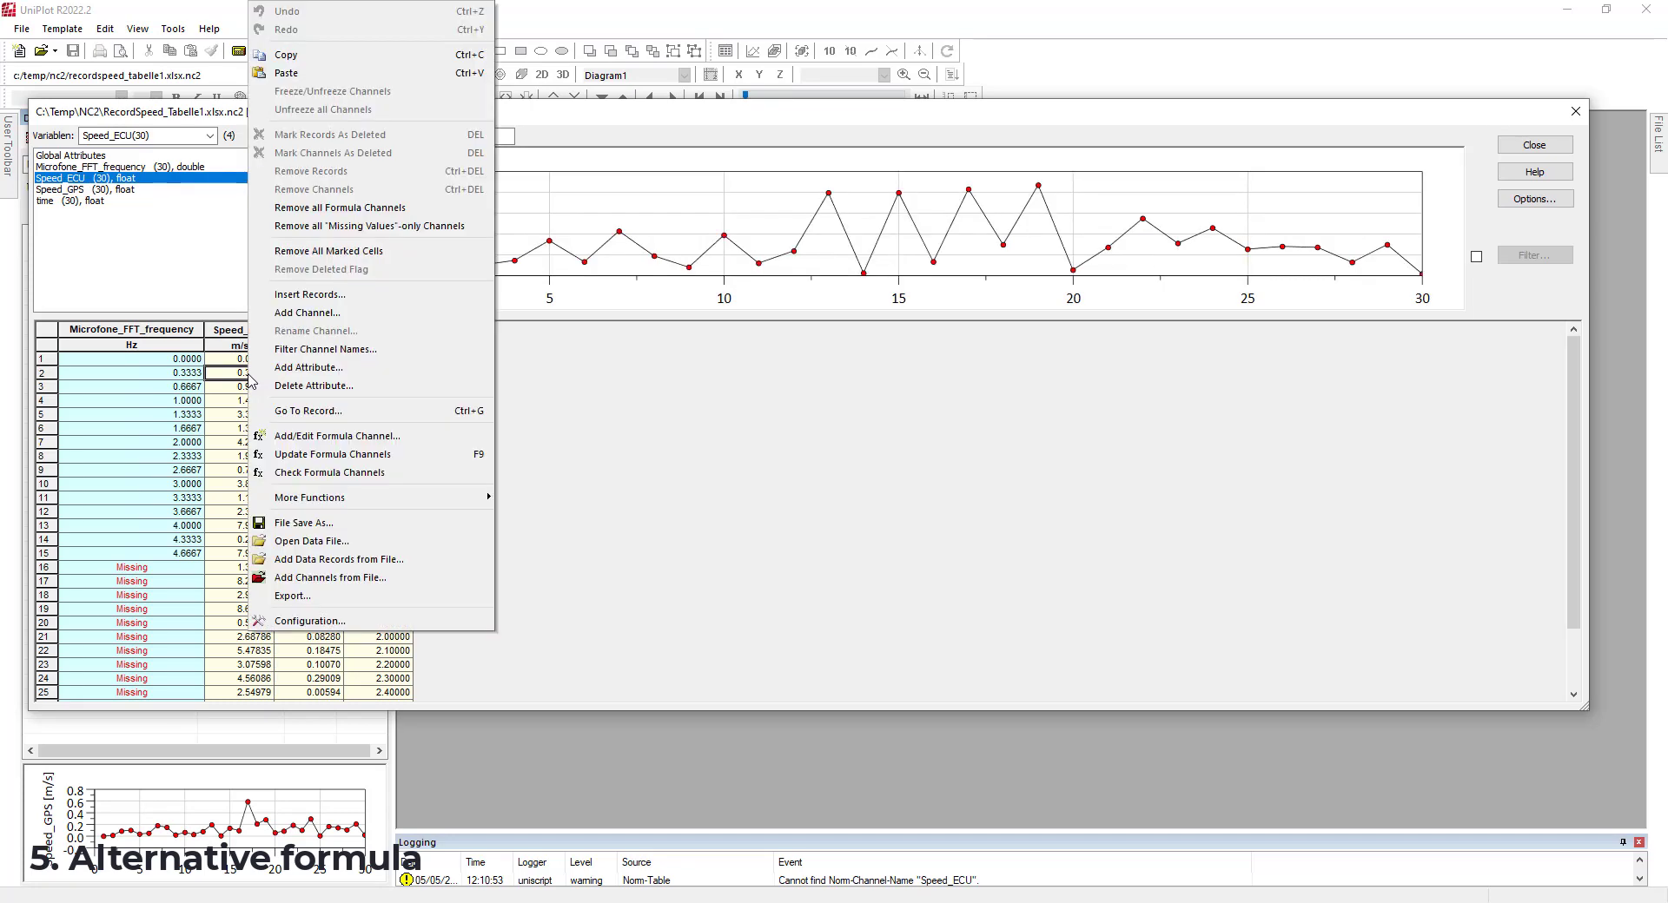
pyautogui.click(280, 434)
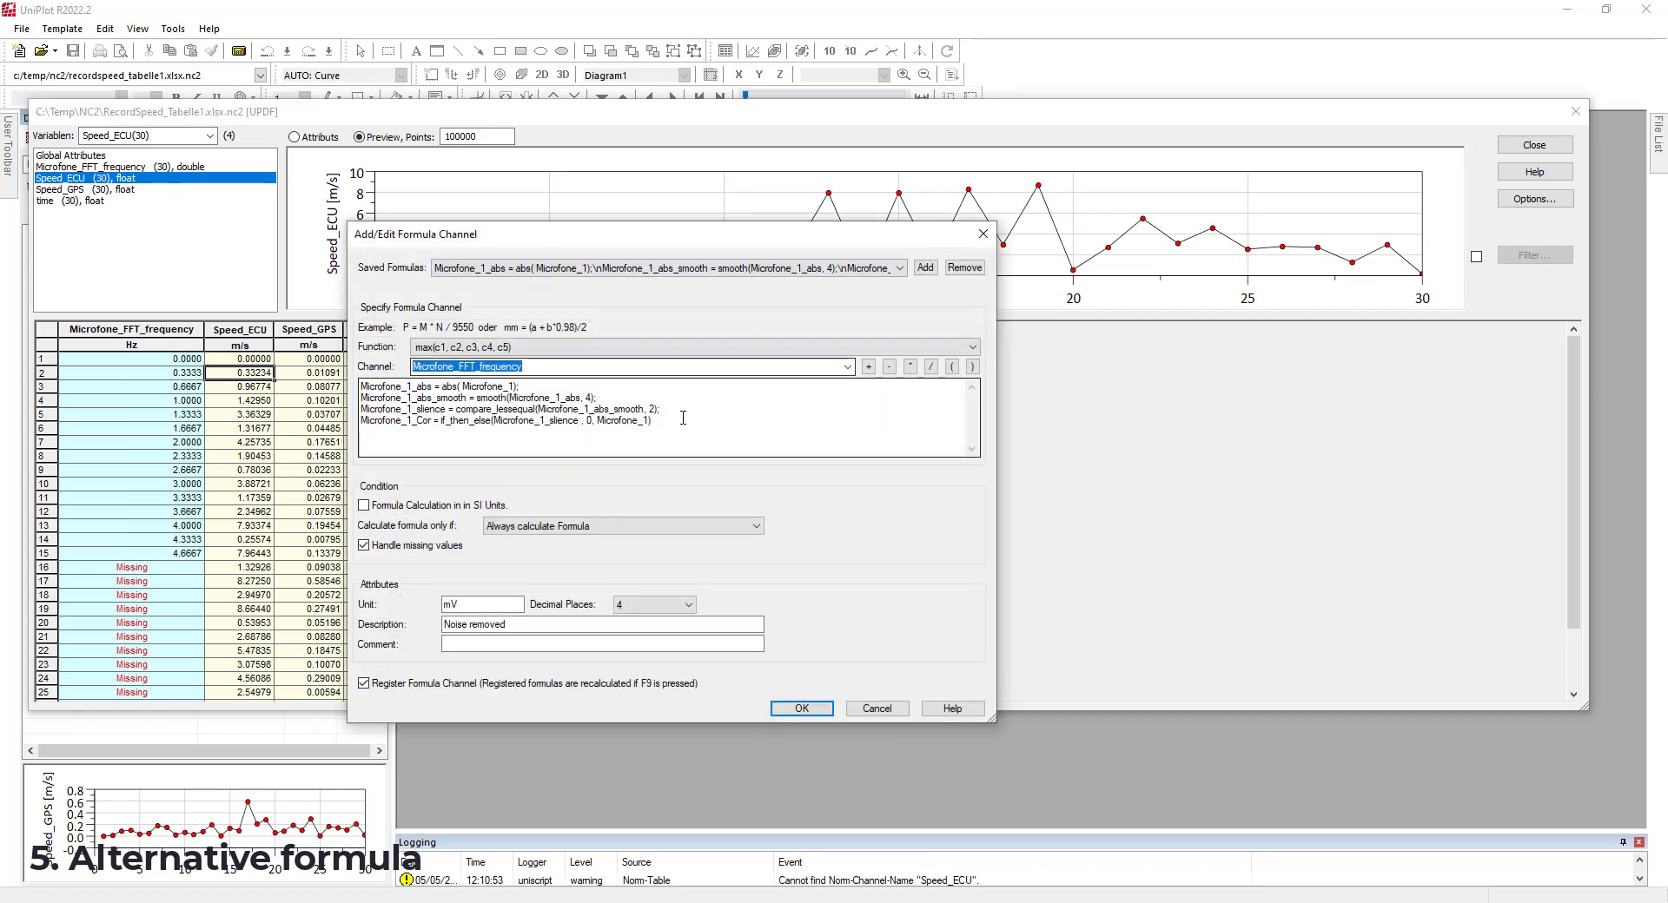
pyautogui.moveTo(686, 421); pyautogui.dragTo(84, 369)
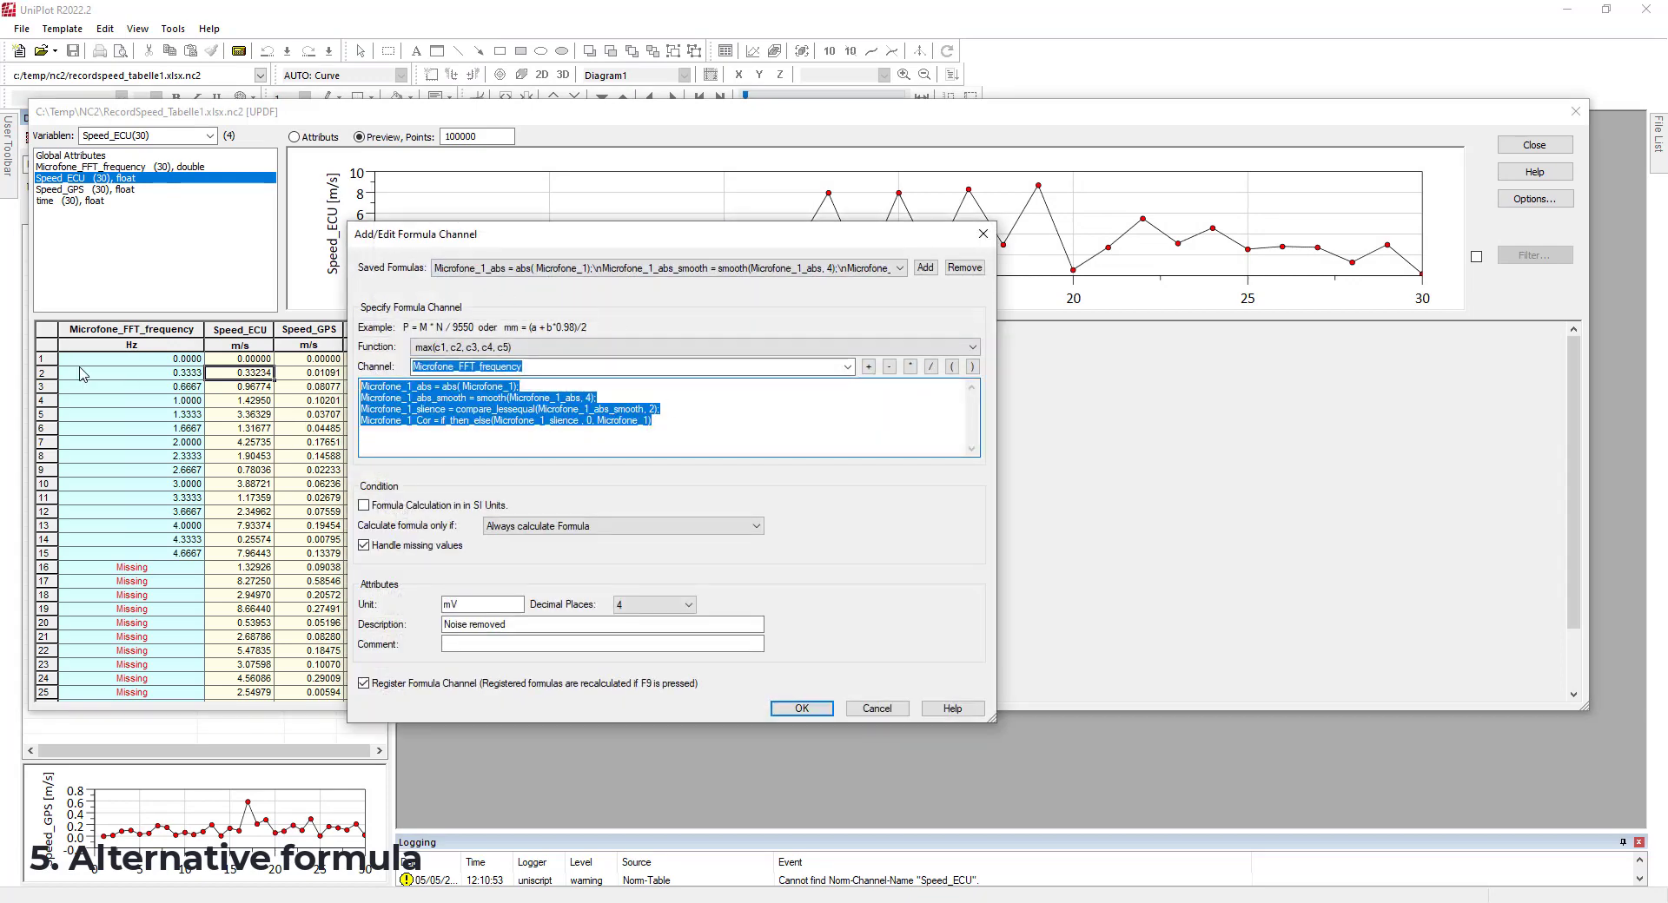
pyautogui.write('D')
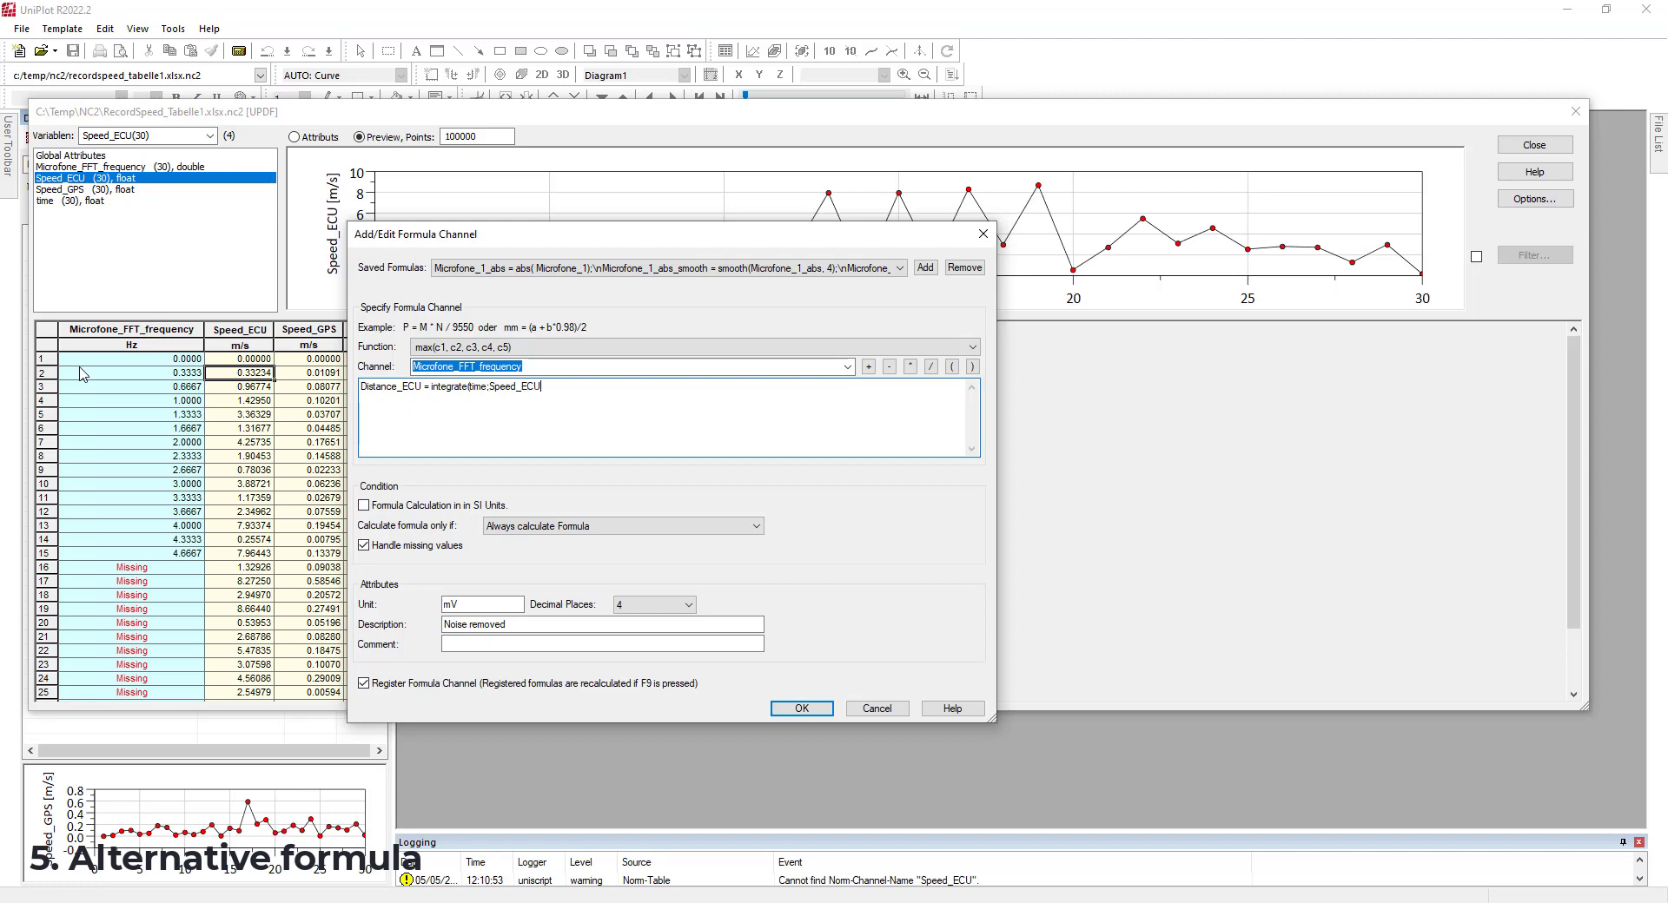
pyautogui.press('BackSpace')
pyautogui.write(',')
# Set the formula channel's unit to m and its description to "distance", and try to create the channel.
pyautogui.click(454, 602)
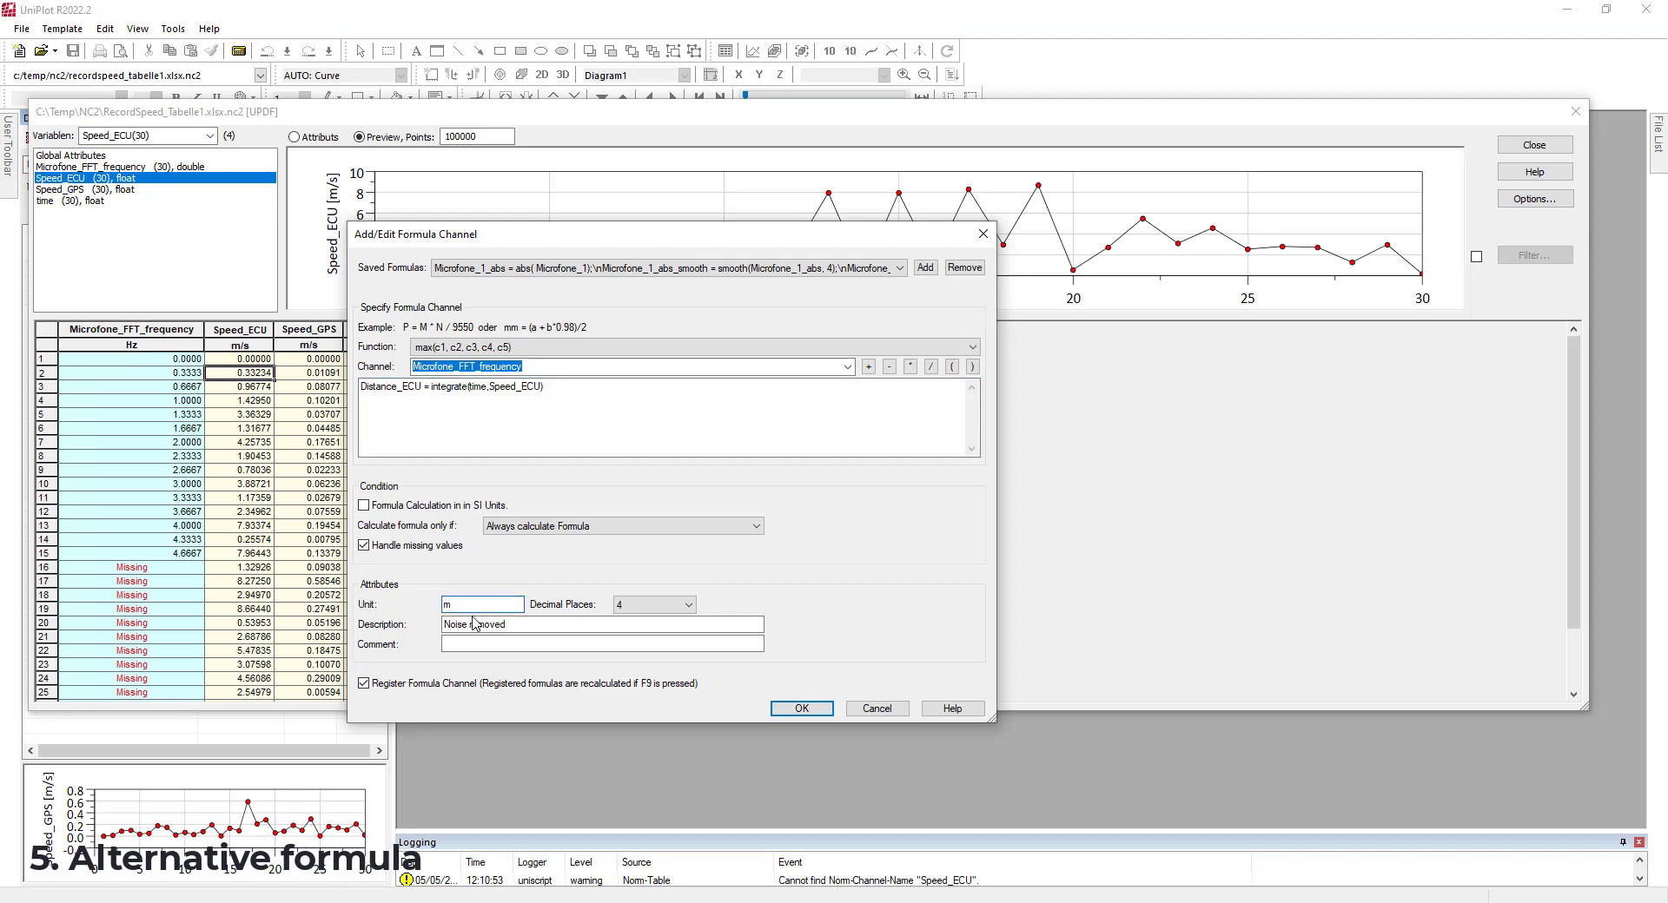
pyautogui.press('Tab')
pyautogui.write('dist')
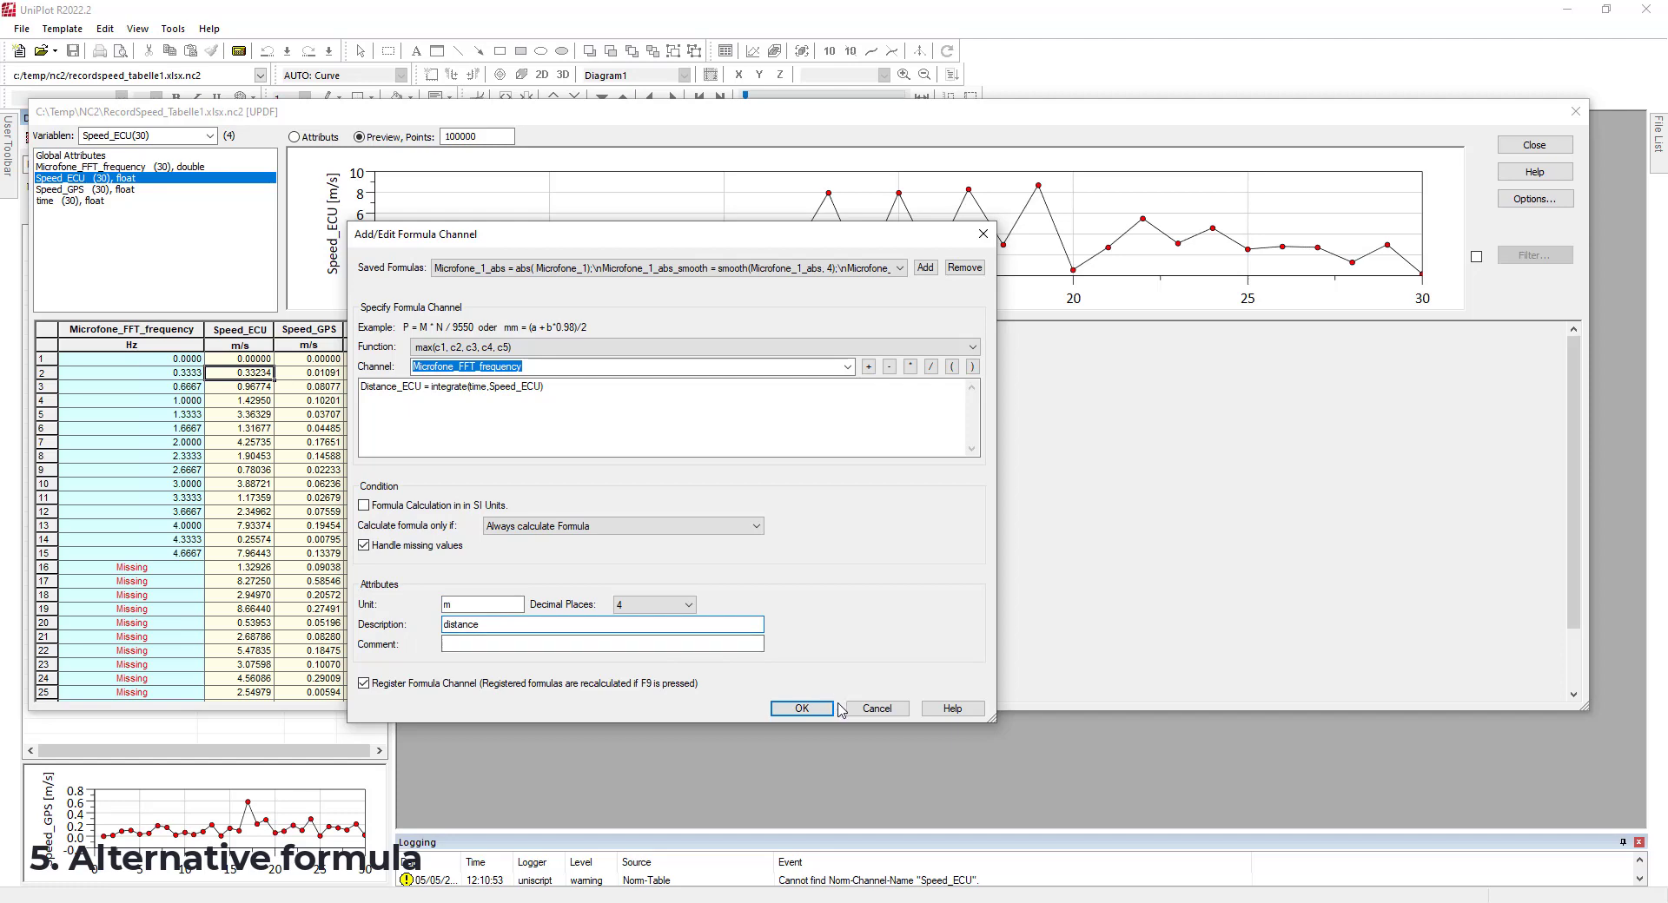
pyautogui.click(801, 708)
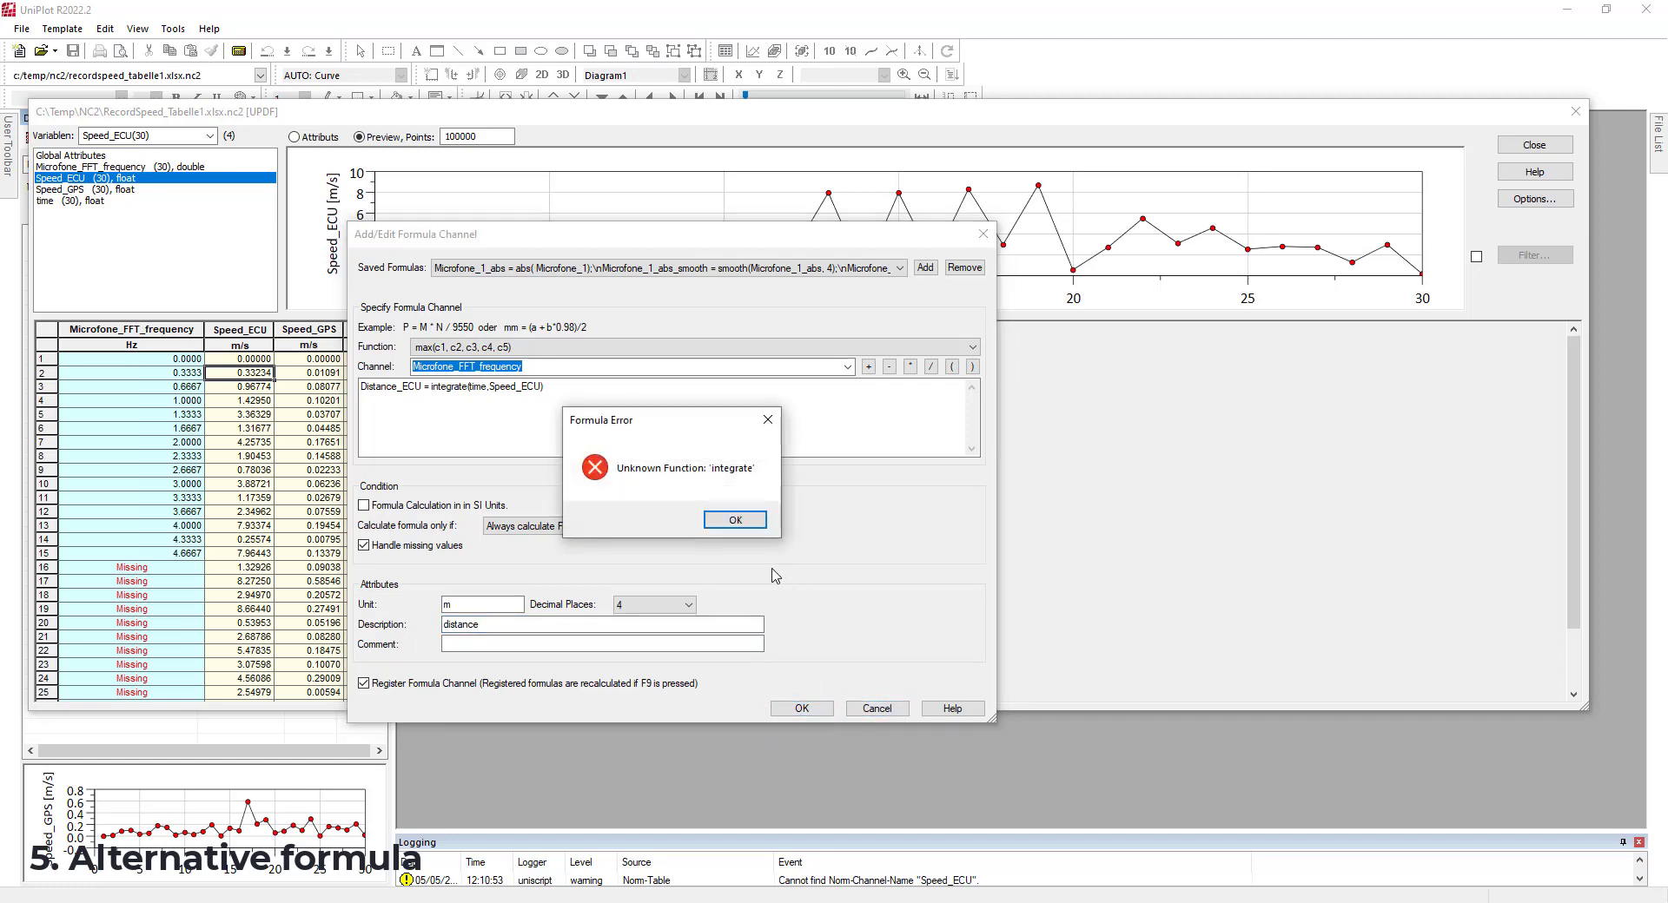
pyautogui.click(745, 525)
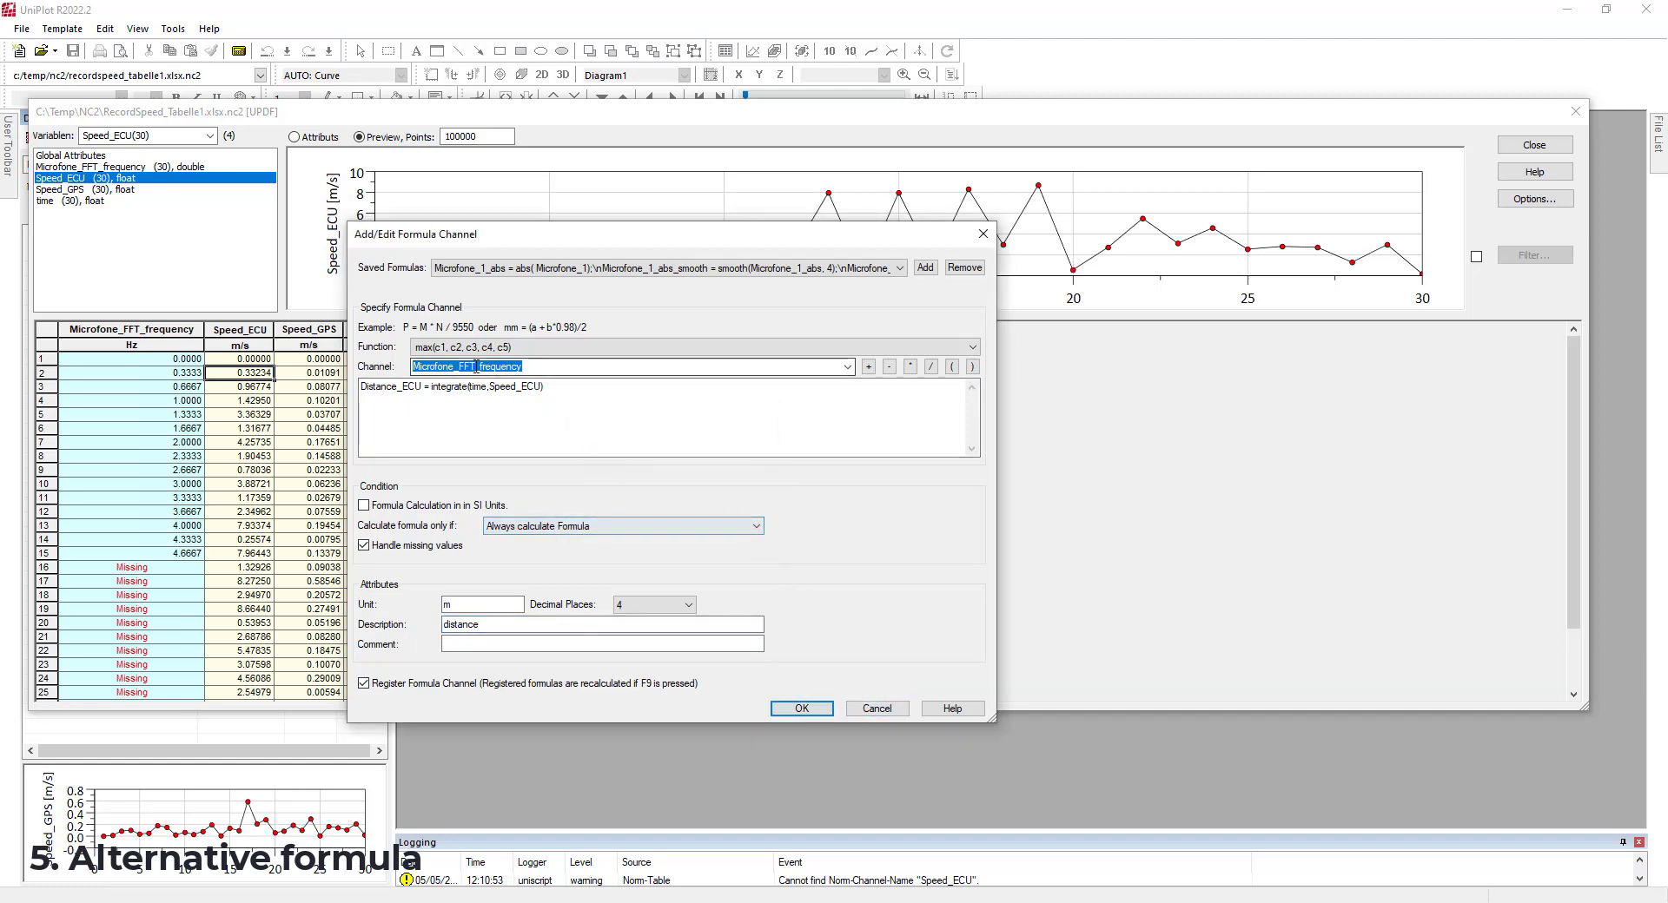
# Change the function name in the Distance_ECU formula to integral.
pyautogui.click(470, 388)
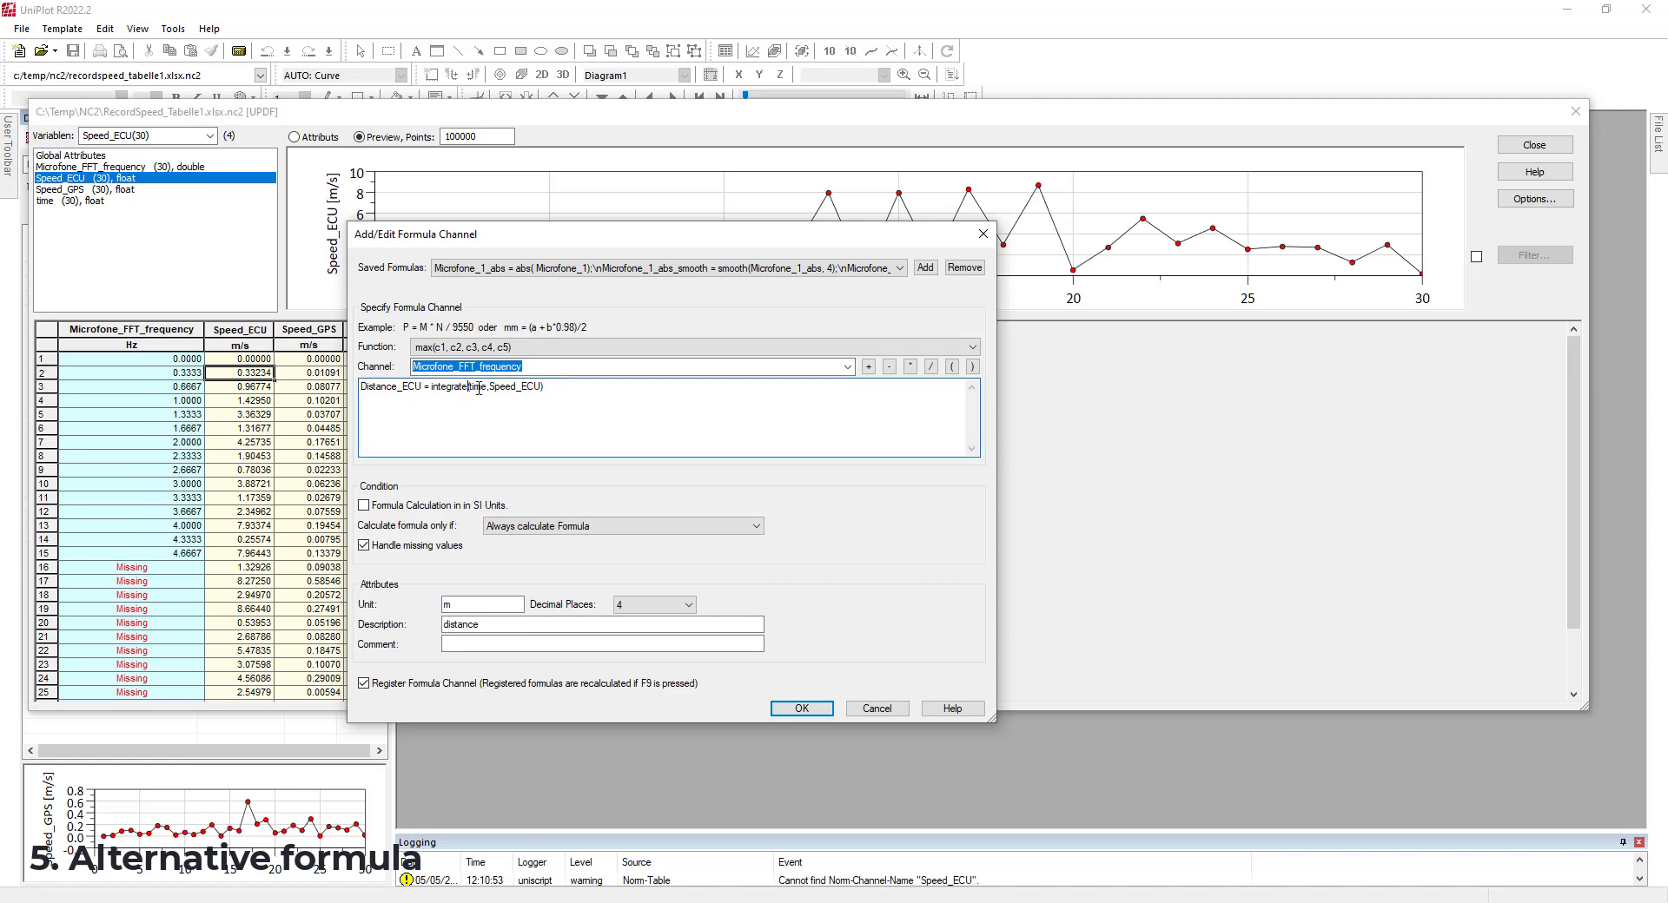
pyautogui.press('BackSpace')
pyautogui.press('BackSpace')
pyautogui.write('l')
# Look up the integral function's name and arguments in the formula interpreter documentation.
pyautogui.click(955, 708)
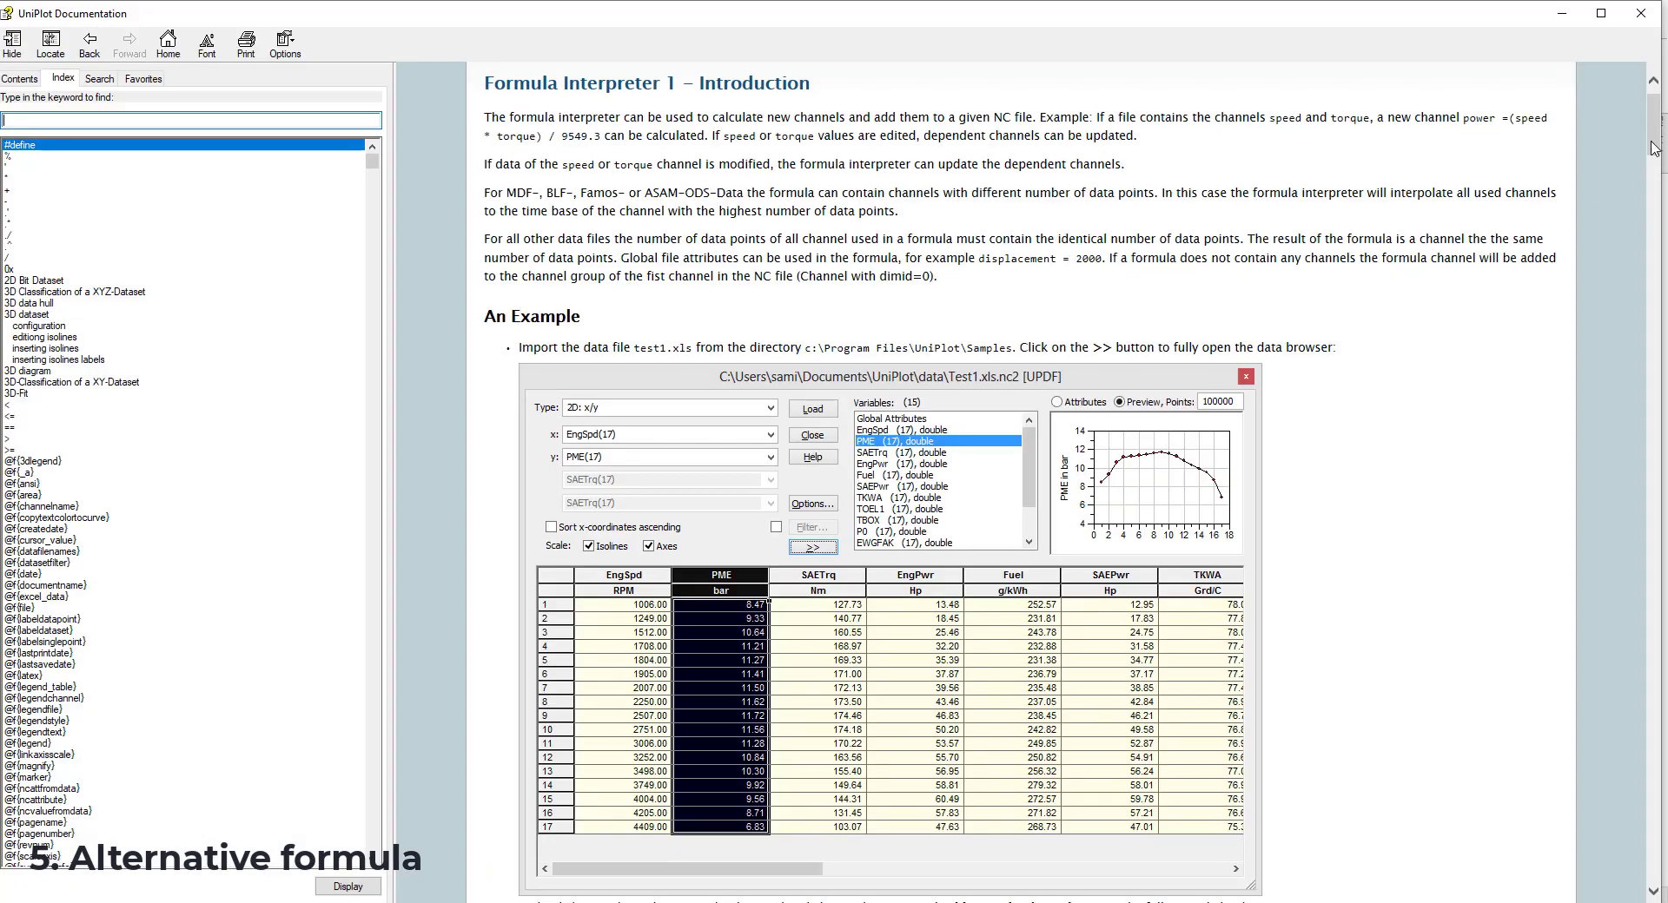
pyautogui.moveTo(1653, 148); pyautogui.dragTo(1641, 576)
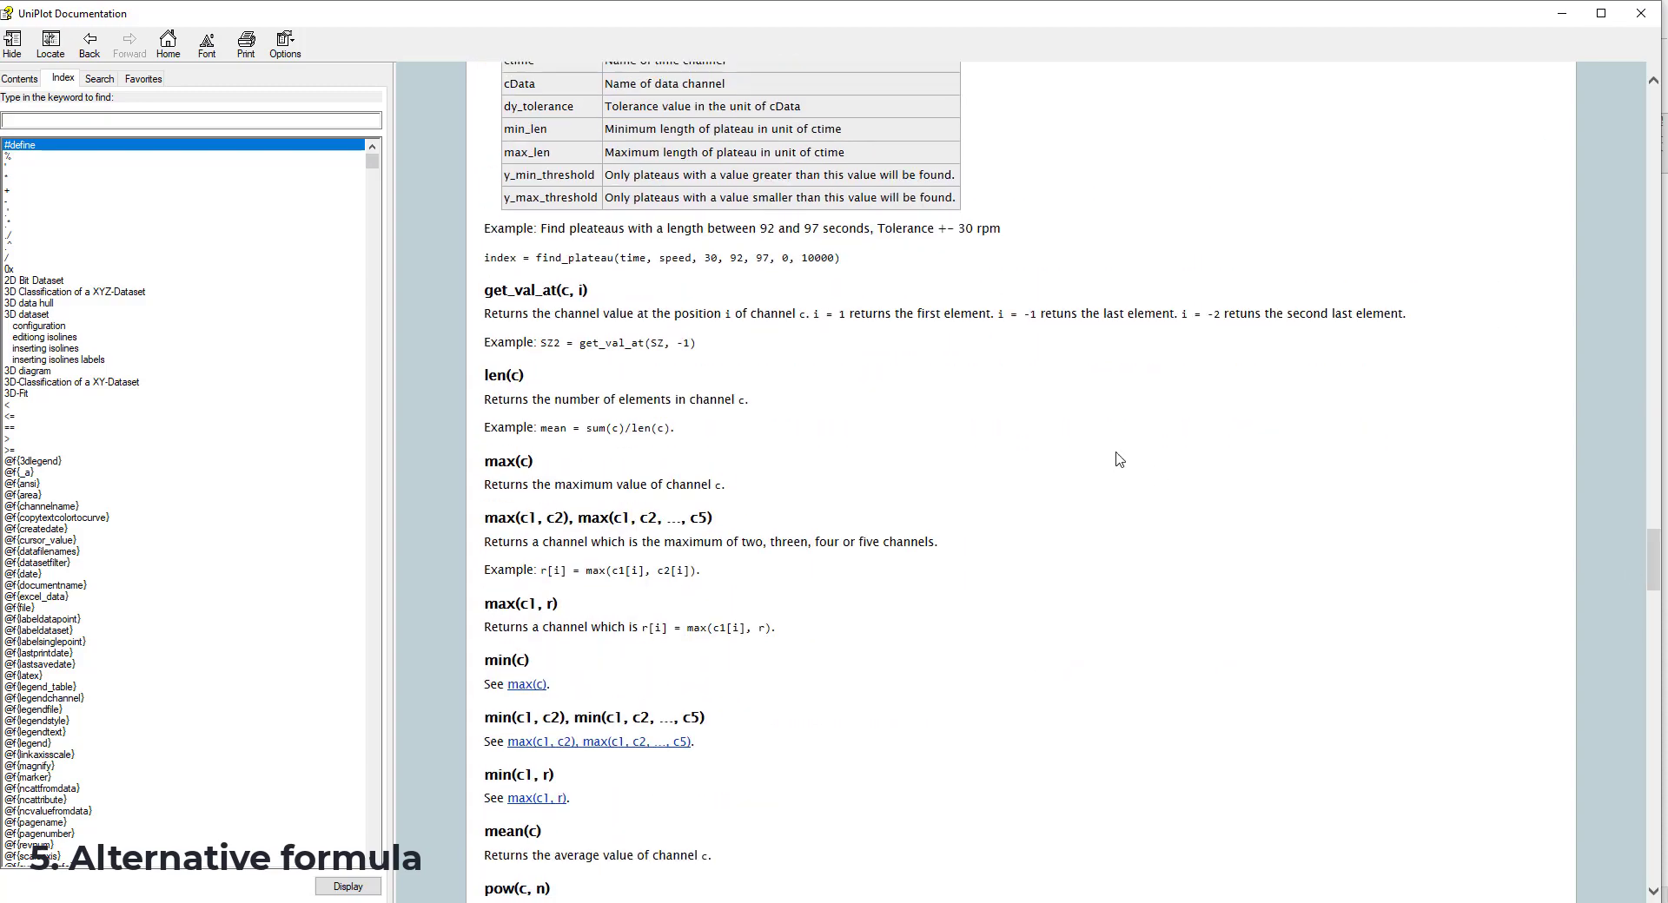
pyautogui.hotkey('ctrl', 'f')
pyautogui.write('integrate')
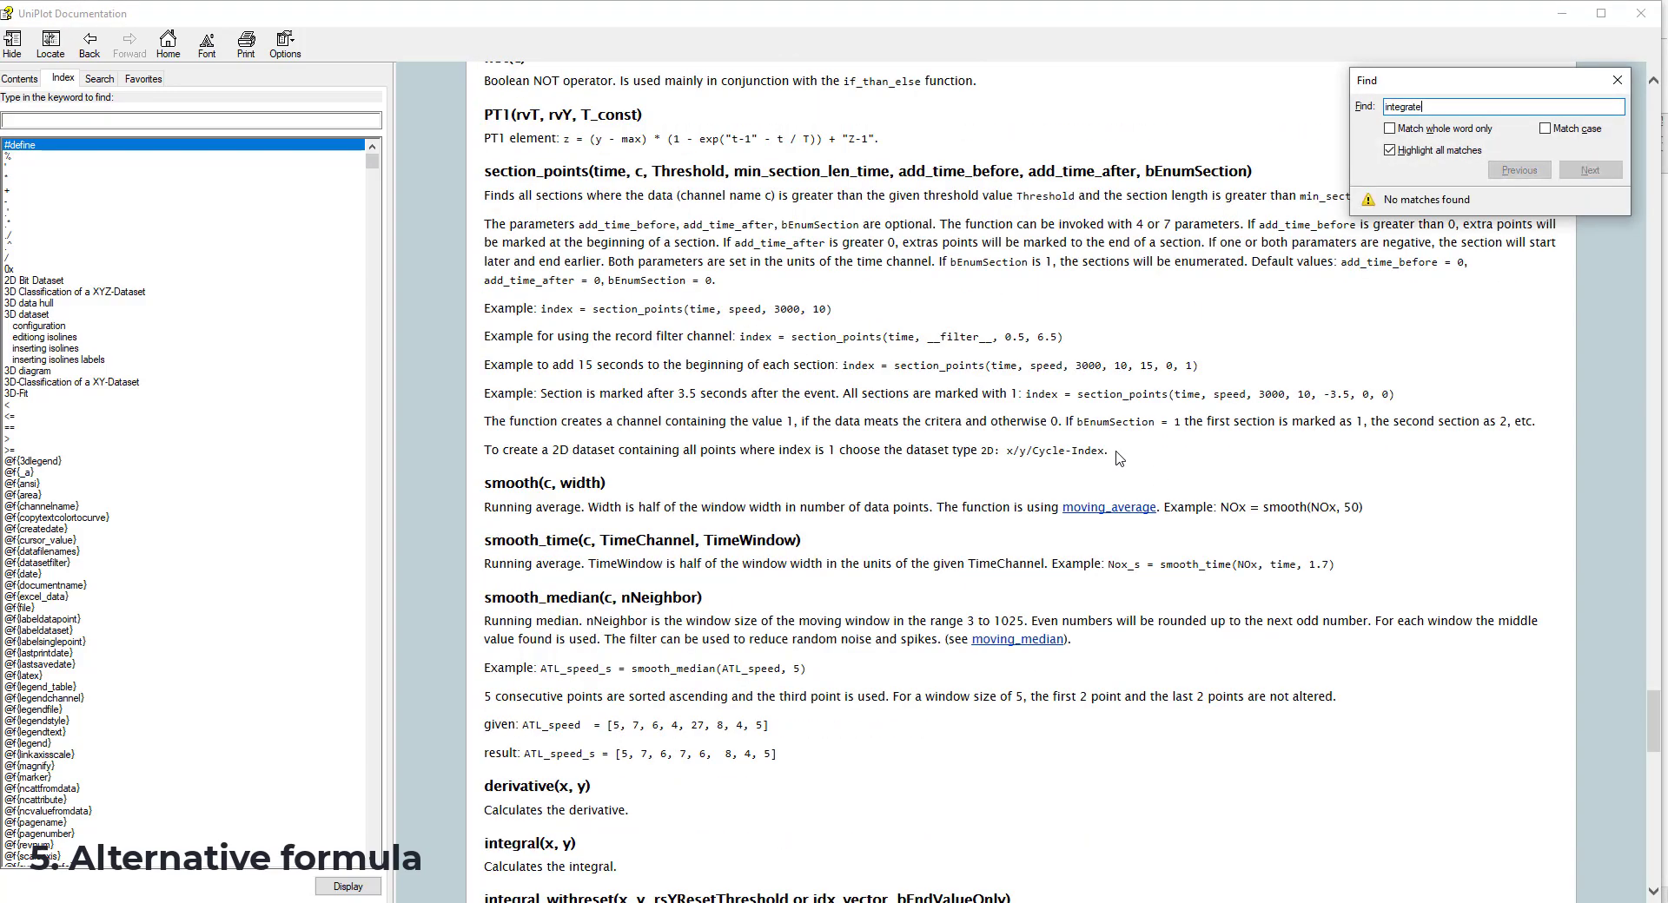
pyautogui.click(1617, 80)
pyautogui.scroll(-5, 999, 603)
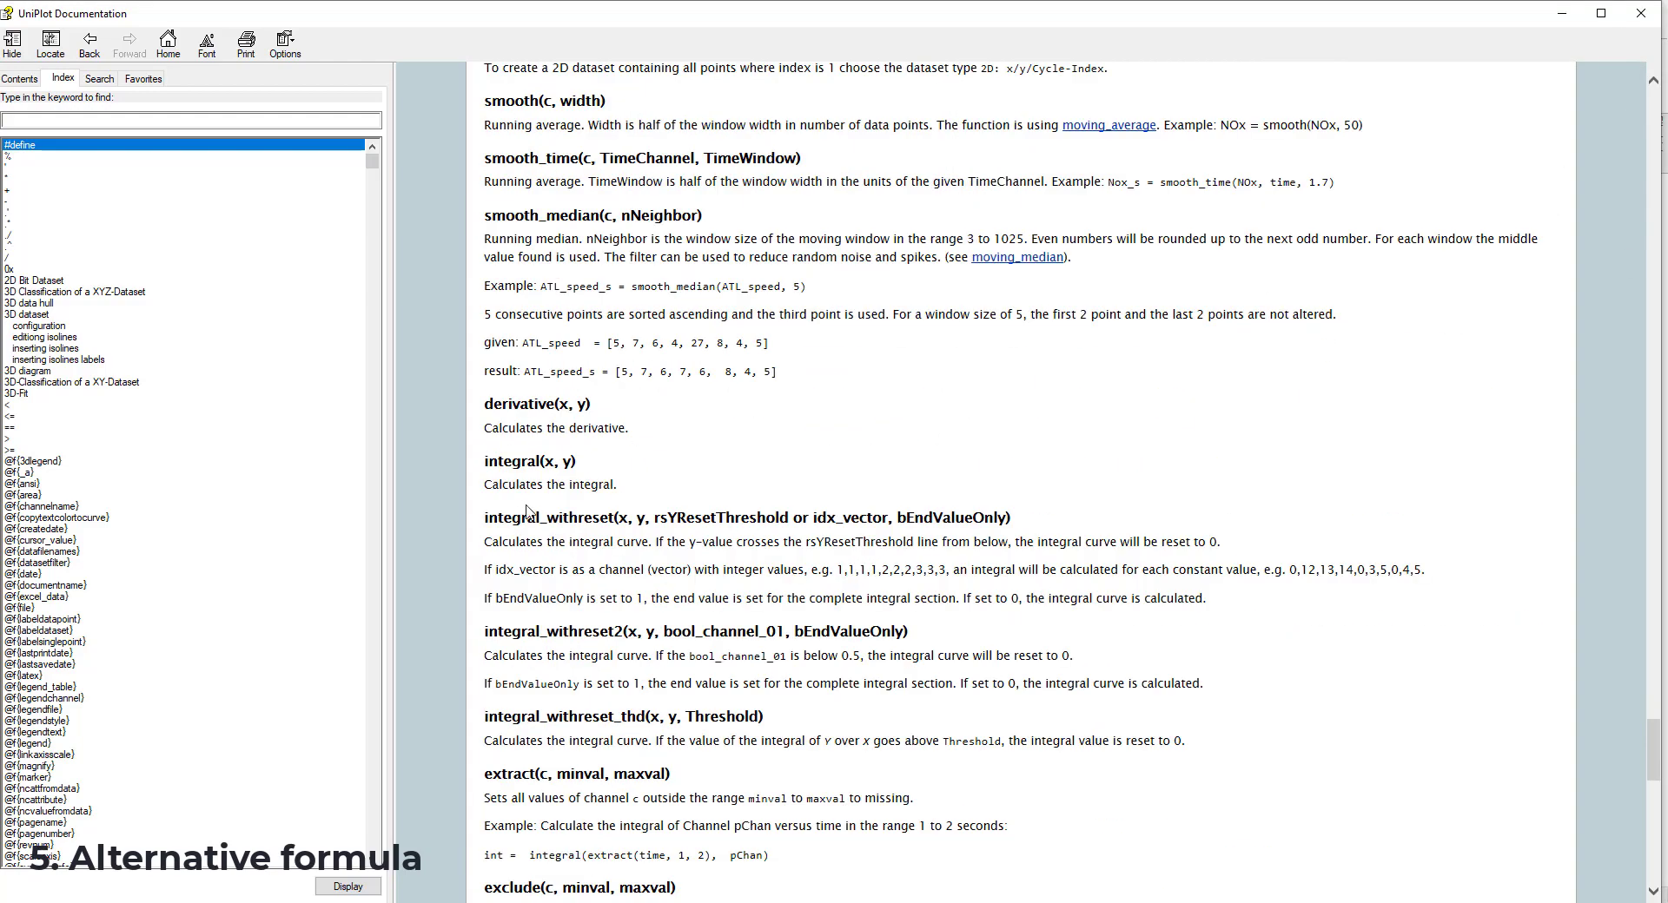
pyautogui.click(1641, 13)
# Create the channel from Distance_ECU = integral(time,Speed_ECU) and preview its curve.
pyautogui.click(495, 394)
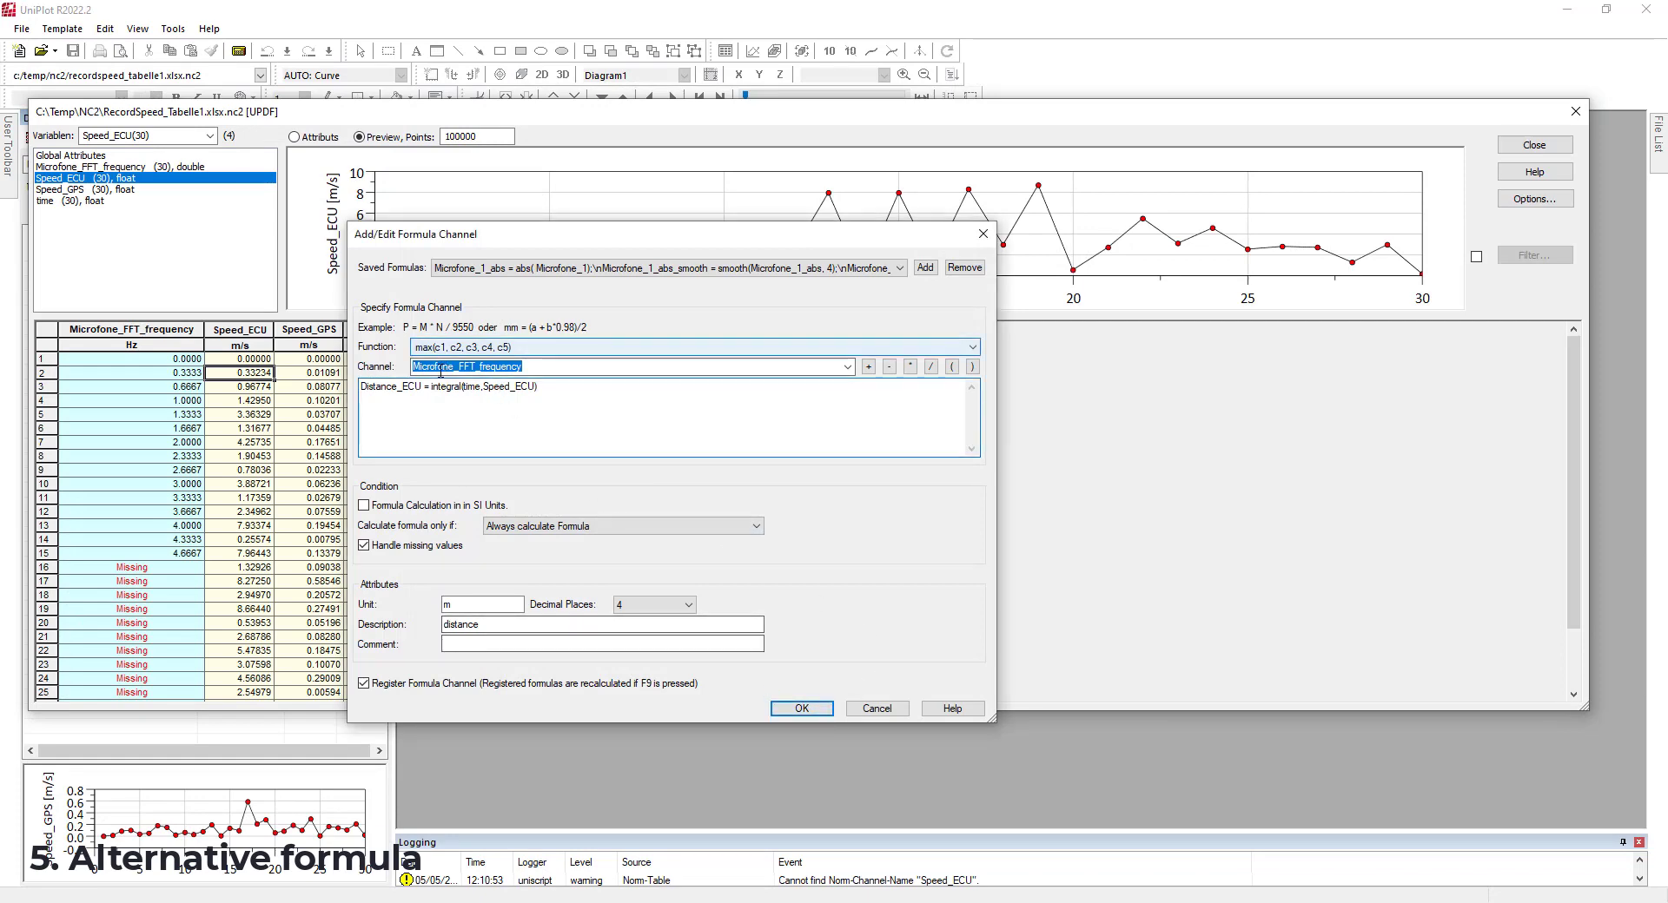
pyautogui.moveTo(374, 388); pyautogui.dragTo(542, 387)
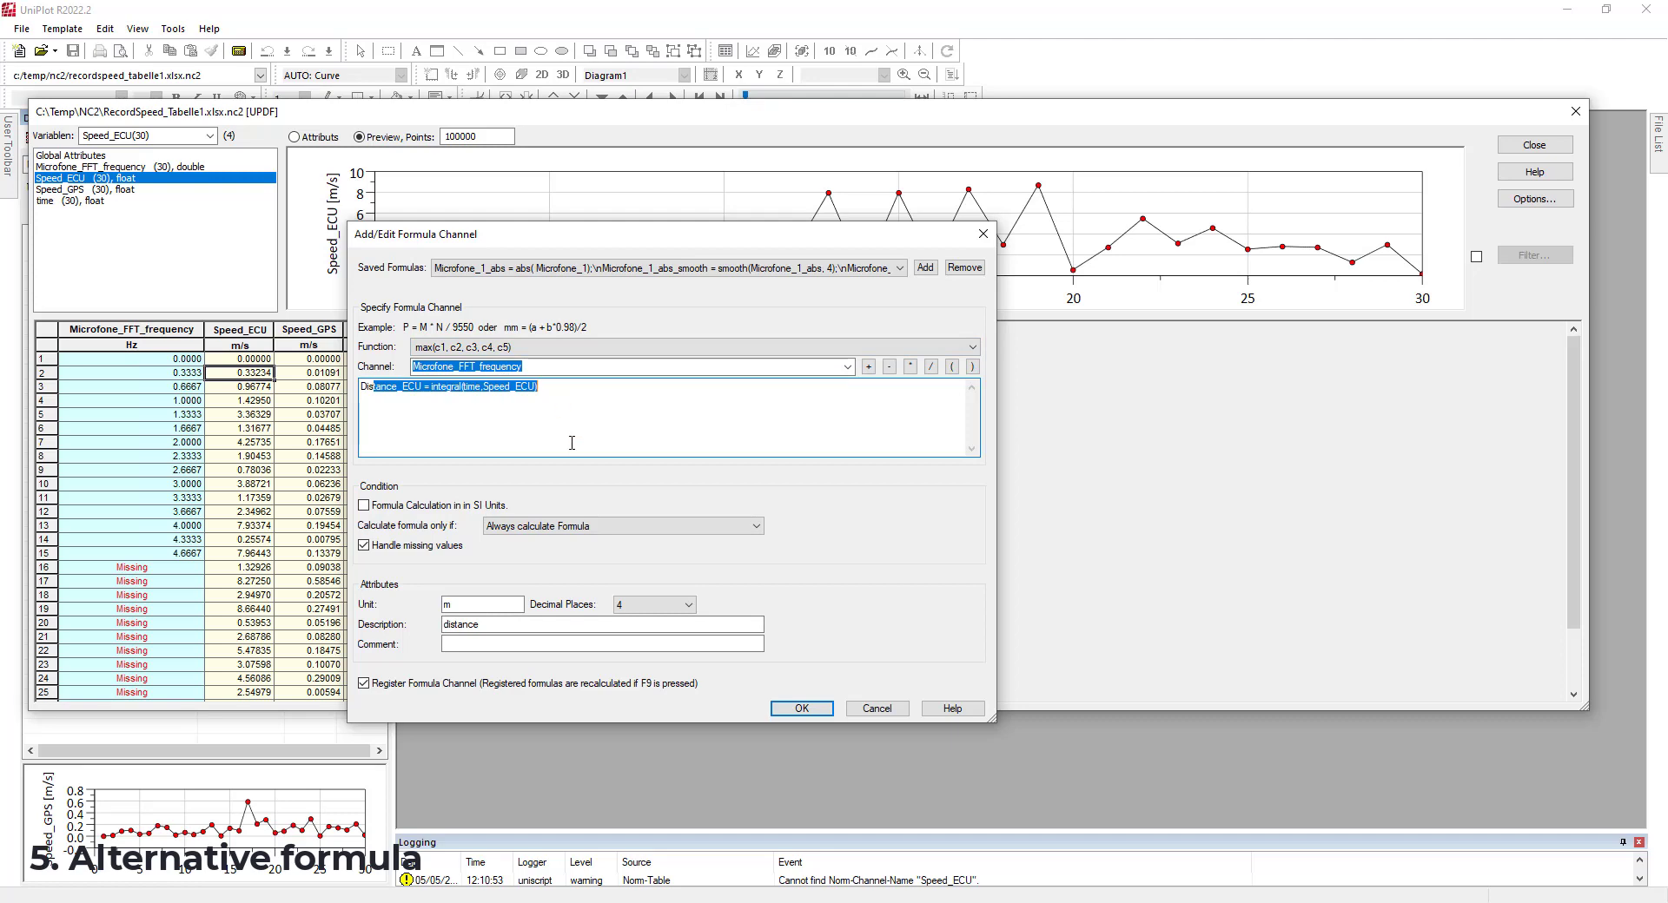
pyautogui.click(569, 443)
pyautogui.click(794, 709)
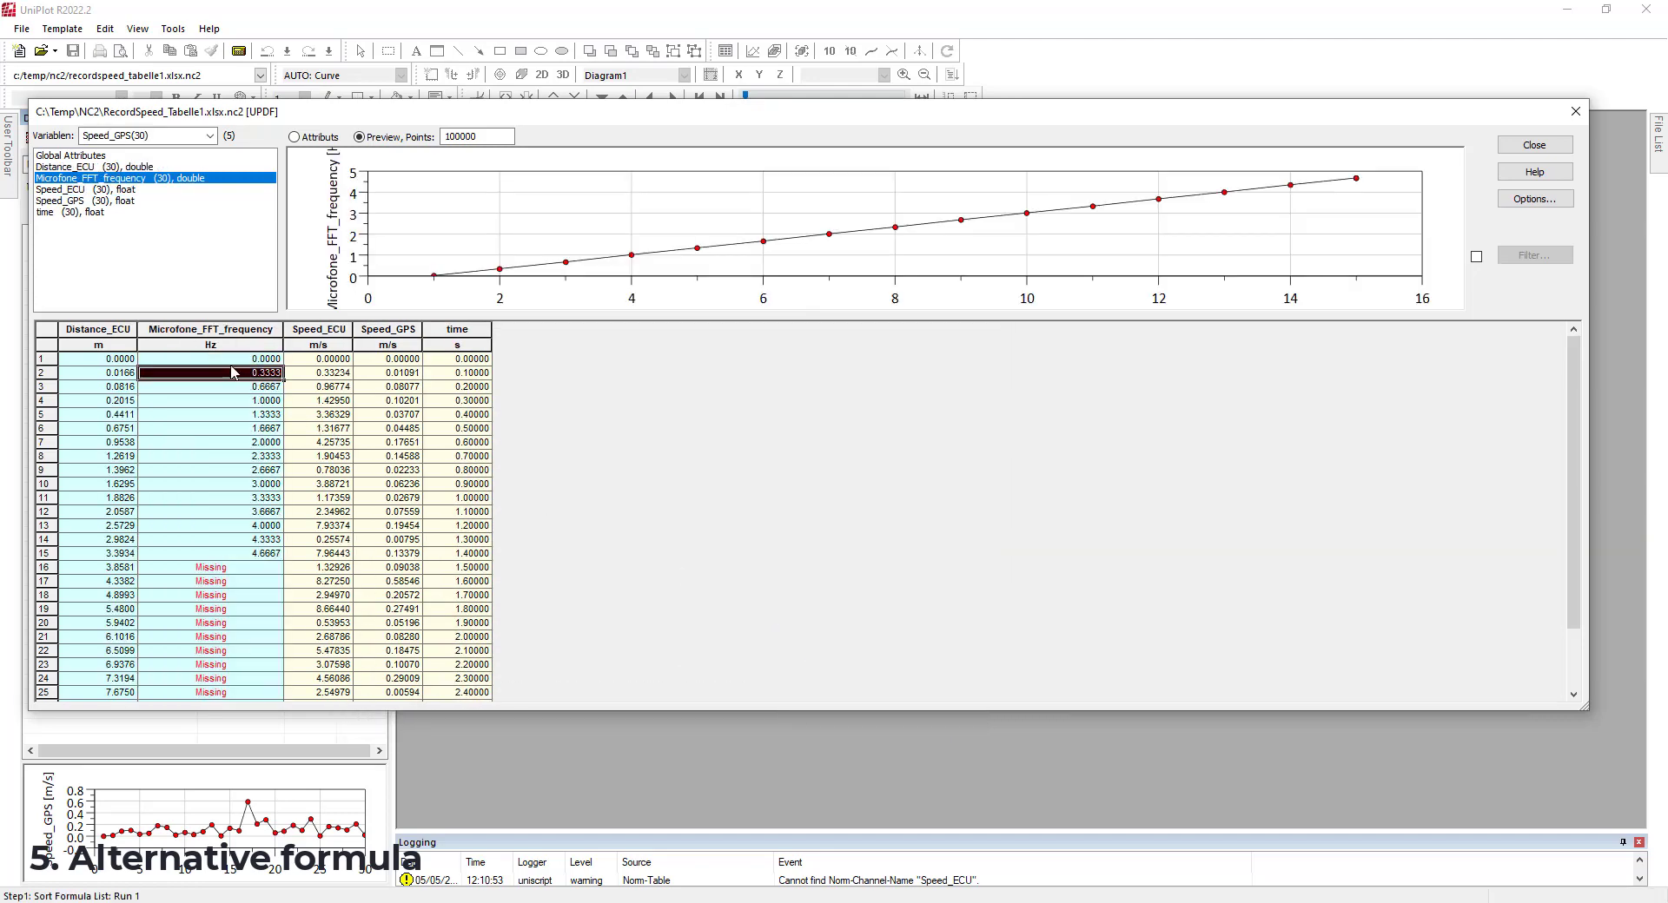
pyautogui.click(74, 386)
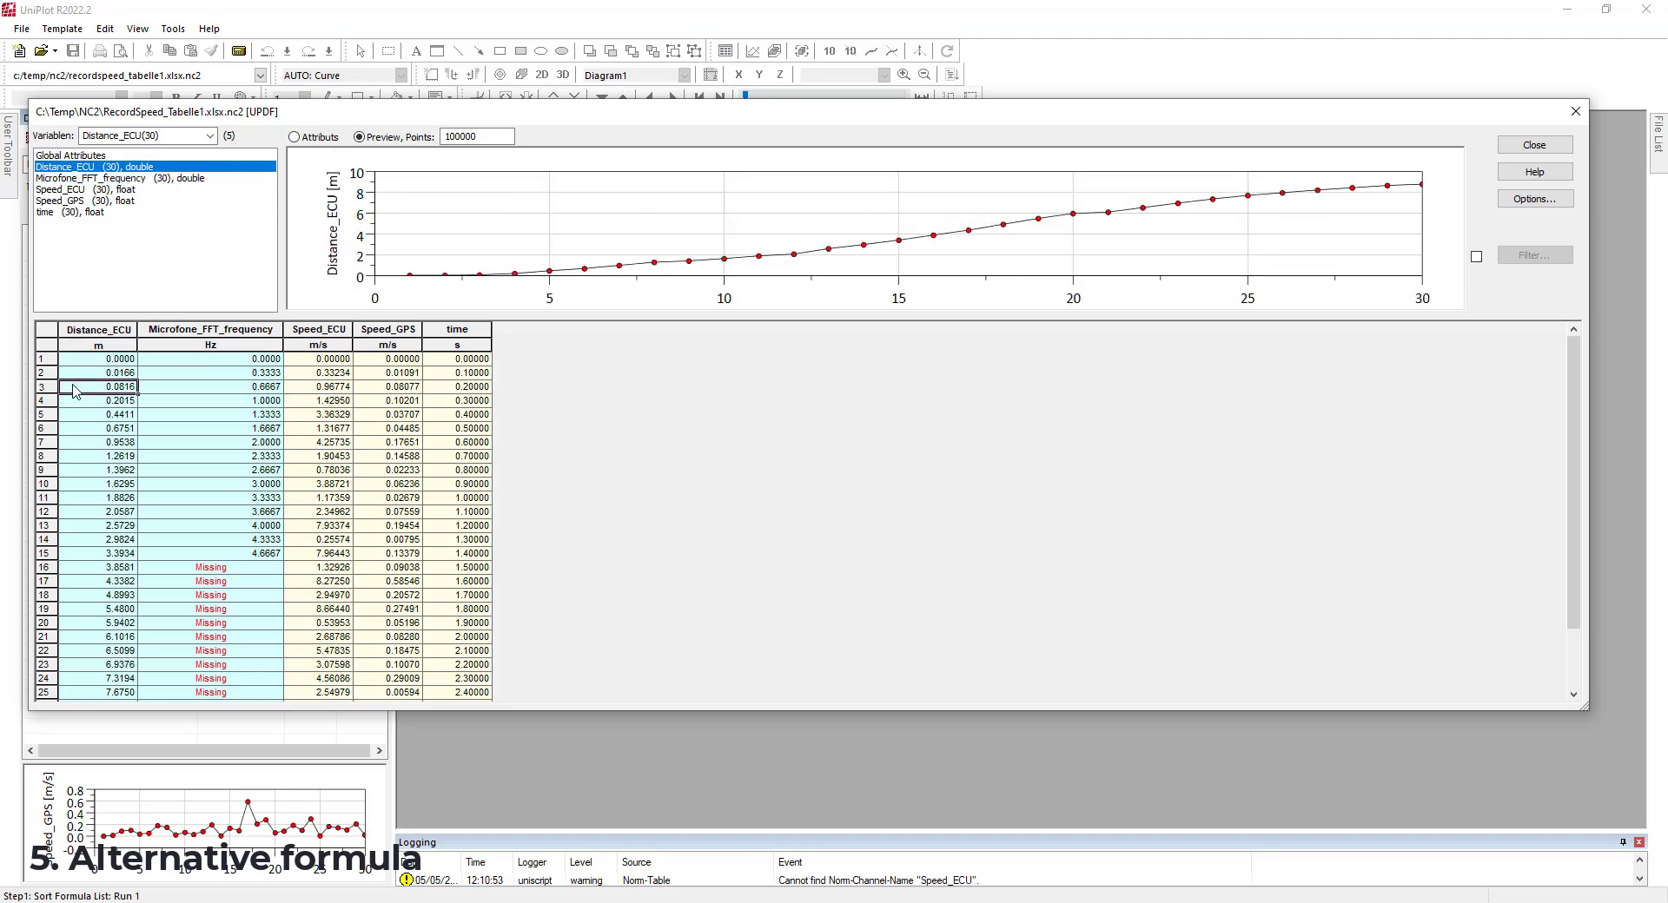
# Add a second formula channel, Distance_GPS = integral(time,Speed_GPS), by adapting the Distance_ECU formula.
pyautogui.rightClick(372, 375)
pyautogui.click(556, 411)
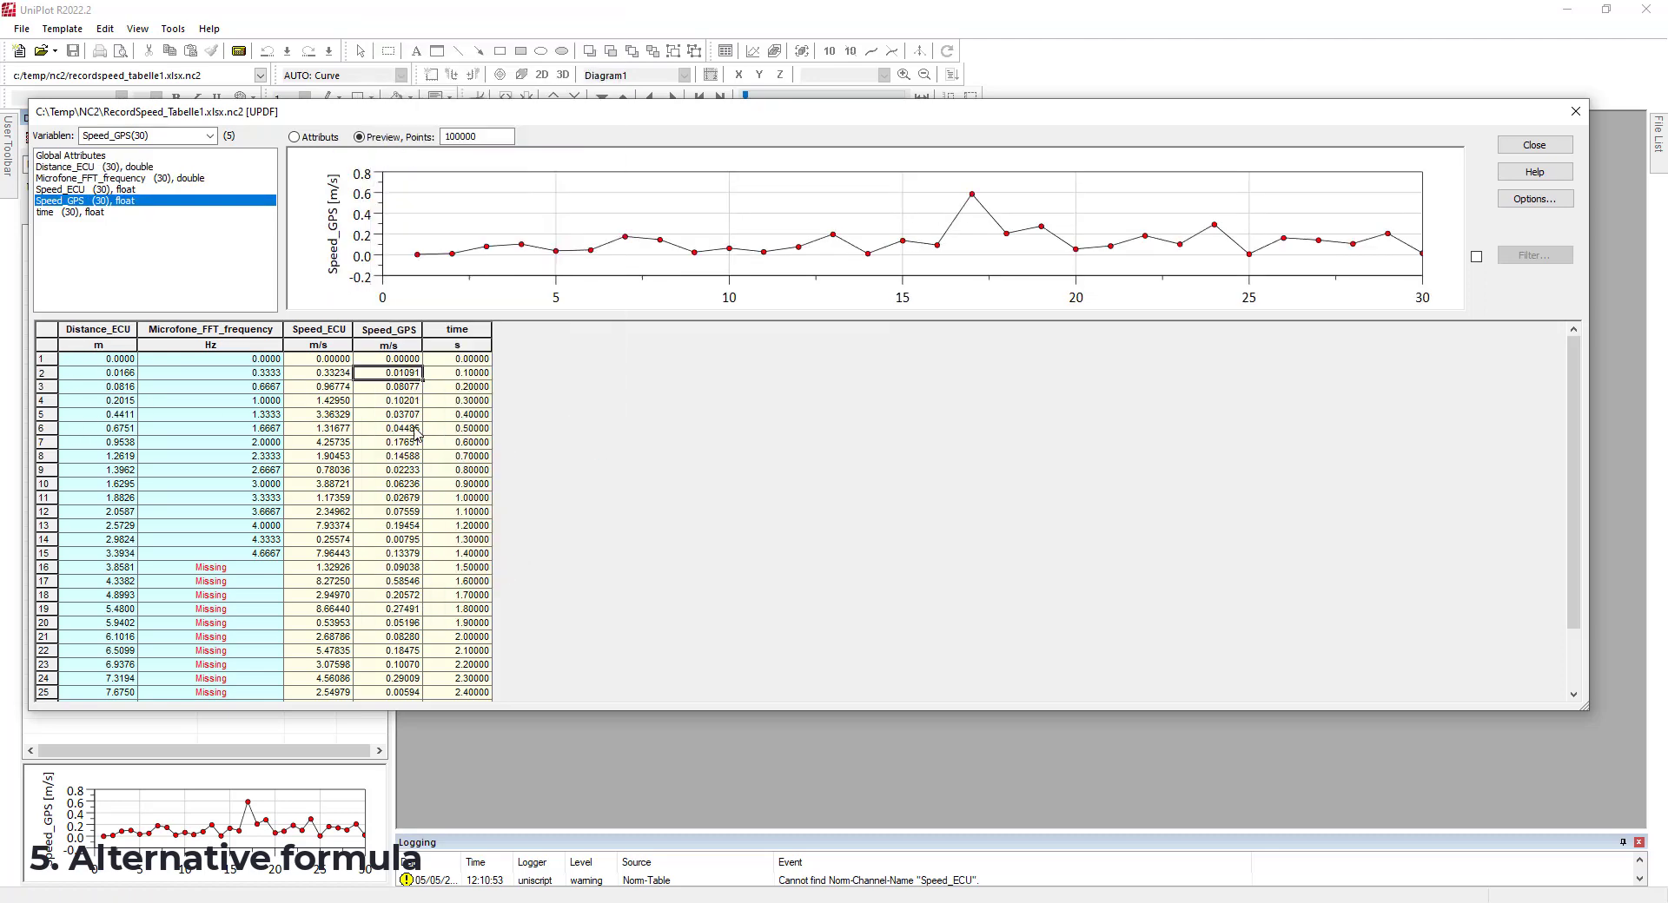
pyautogui.click(422, 386)
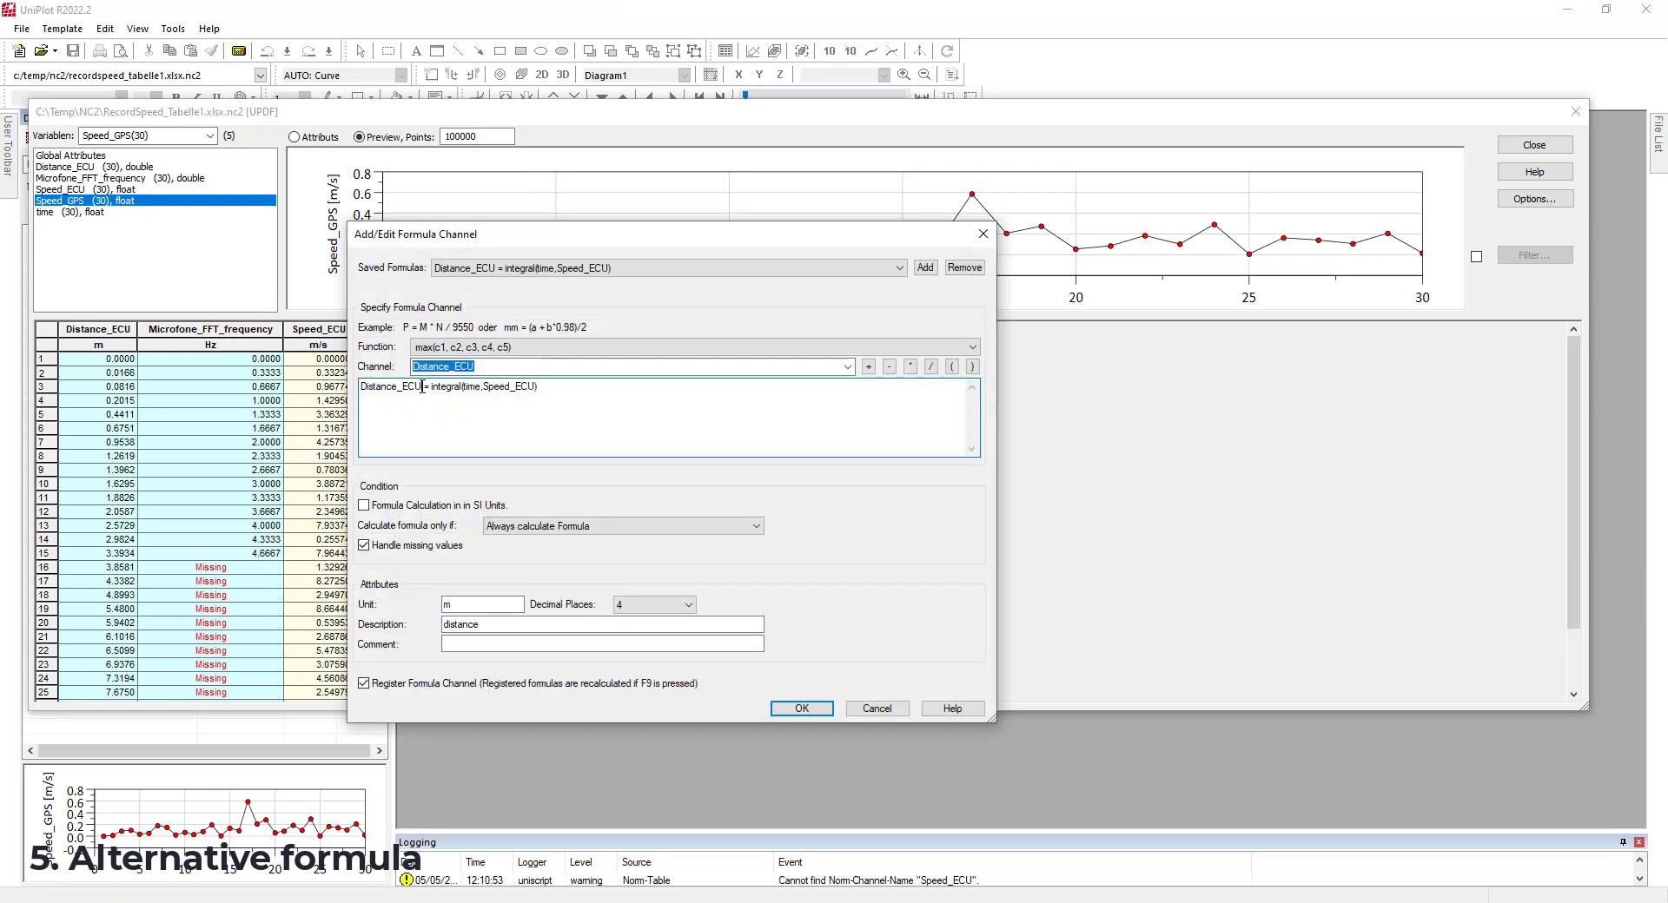
pyautogui.press('BackSpace')
pyautogui.press('BackSpace')
pyautogui.press('BackSpace')
pyautogui.write('GPS')
pyautogui.press('BackSpace')
pyautogui.write('GPS')
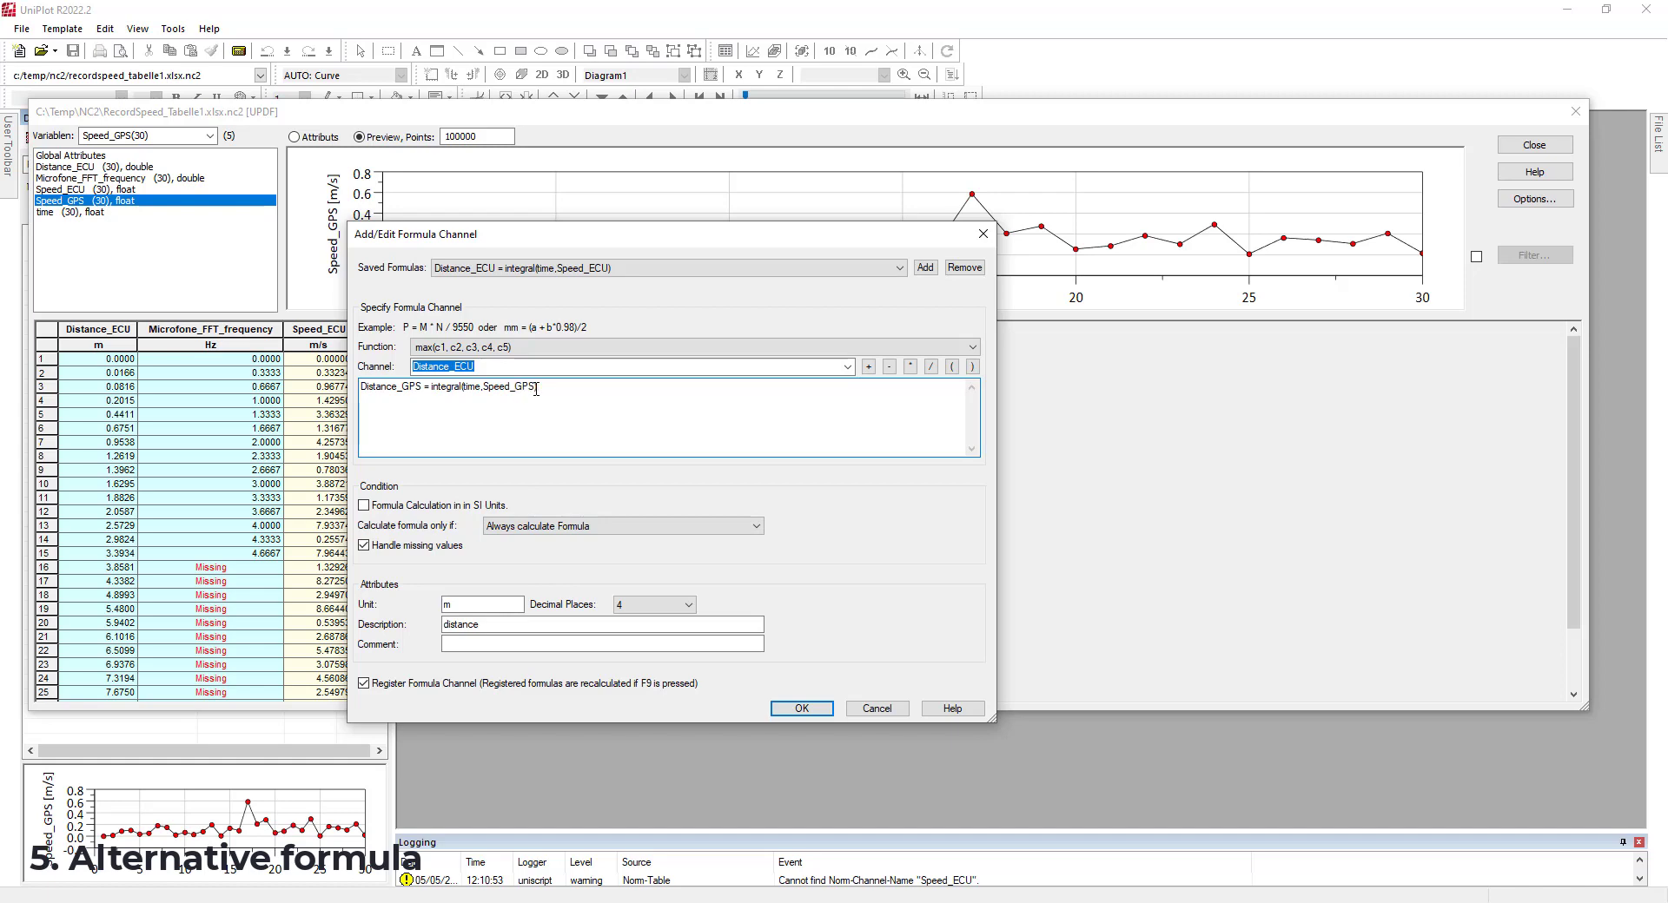
pyautogui.click(802, 708)
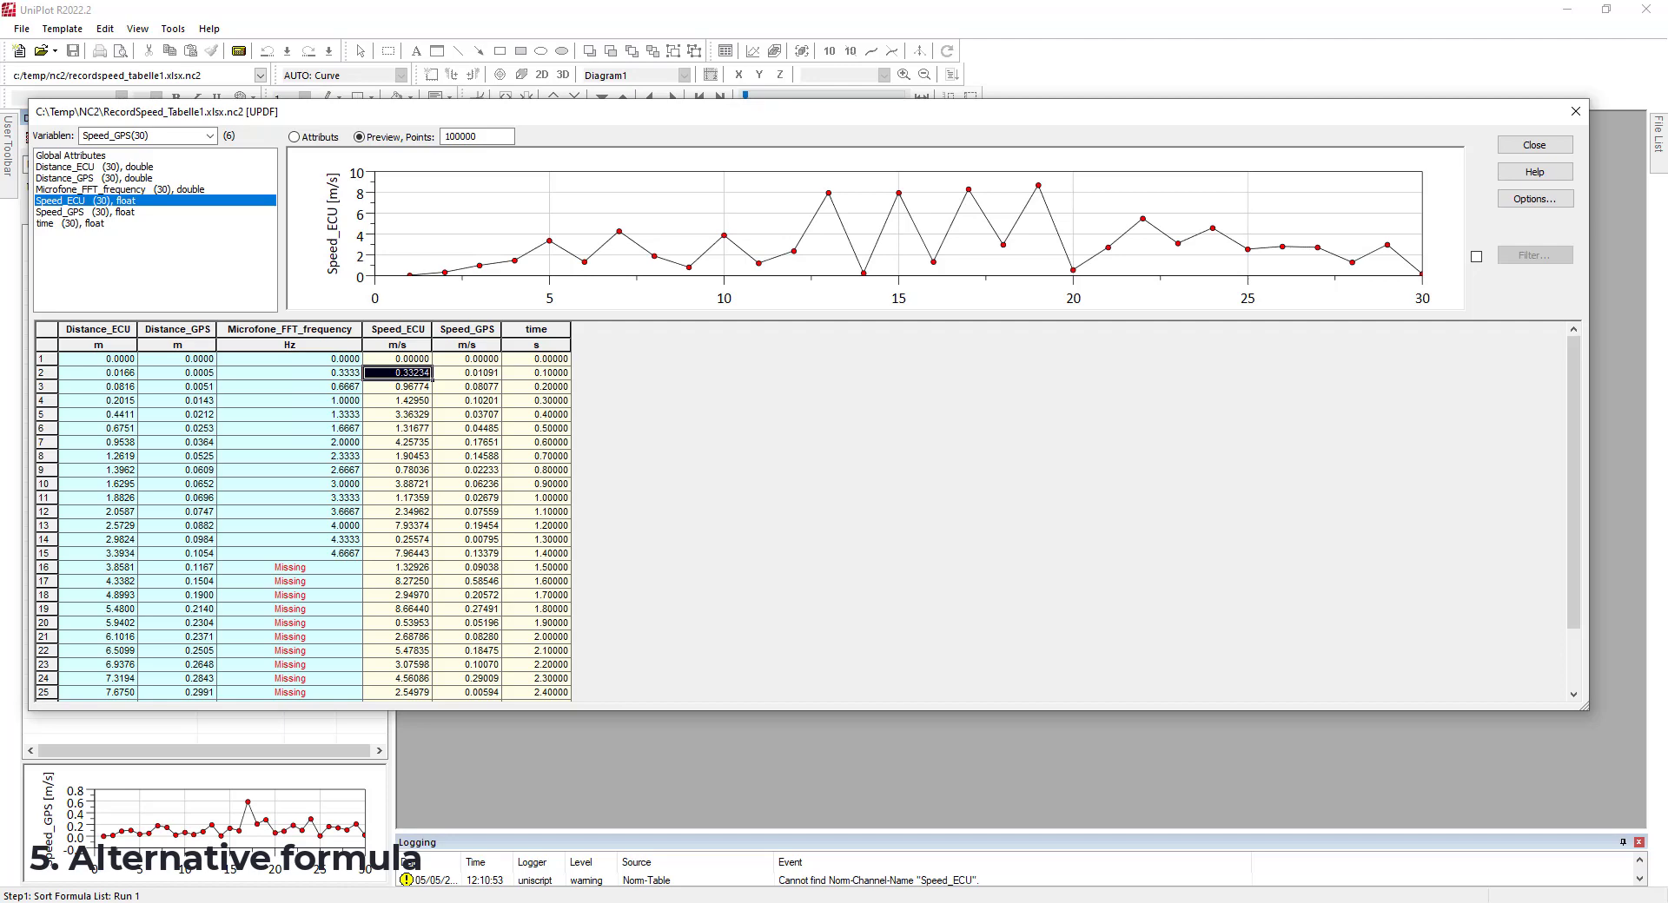
# Close the data editor and open the Formula folder of the user home directory listed in the Paths and Files settings.
pyautogui.click(1546, 143)
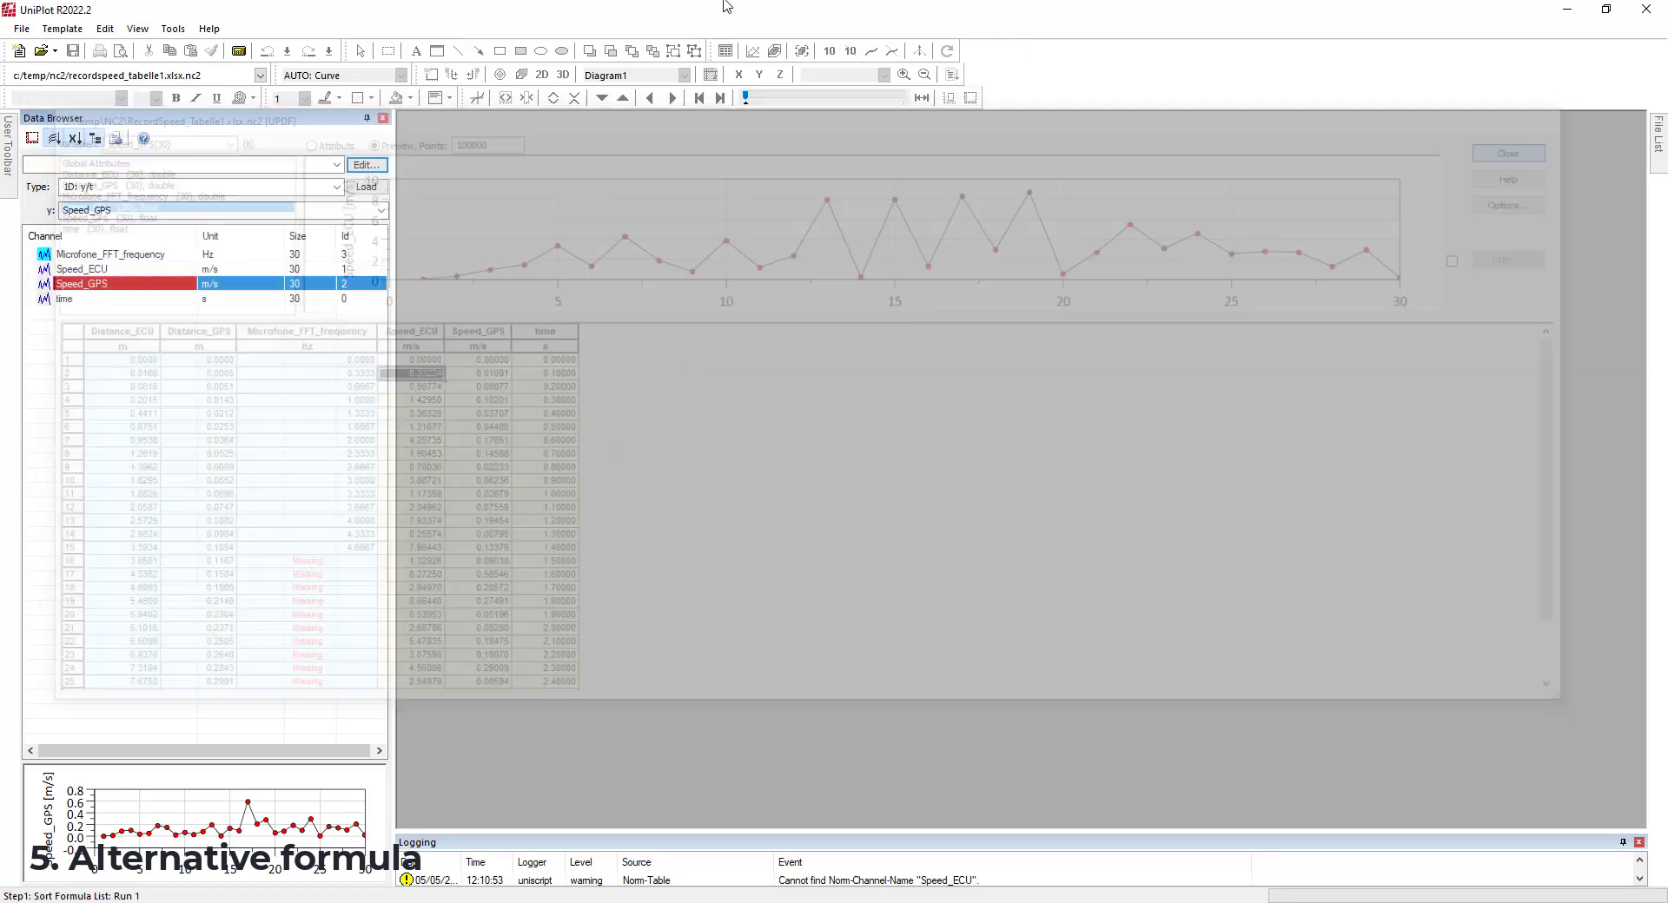
pyautogui.click(172, 28)
pyautogui.click(209, 64)
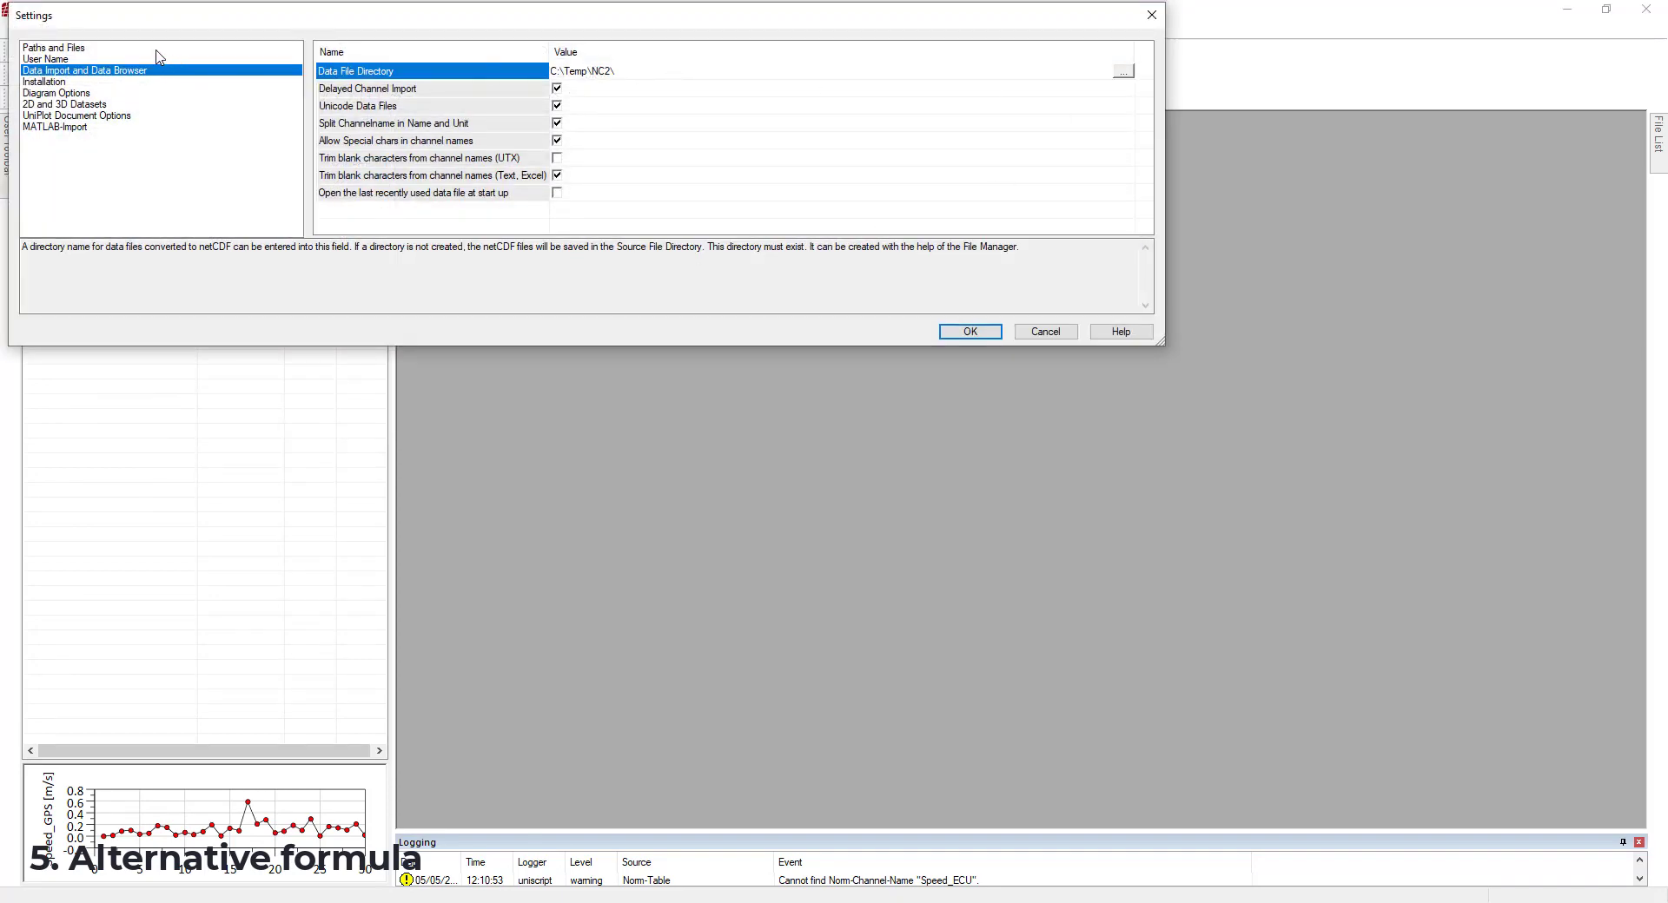
pyautogui.click(76, 48)
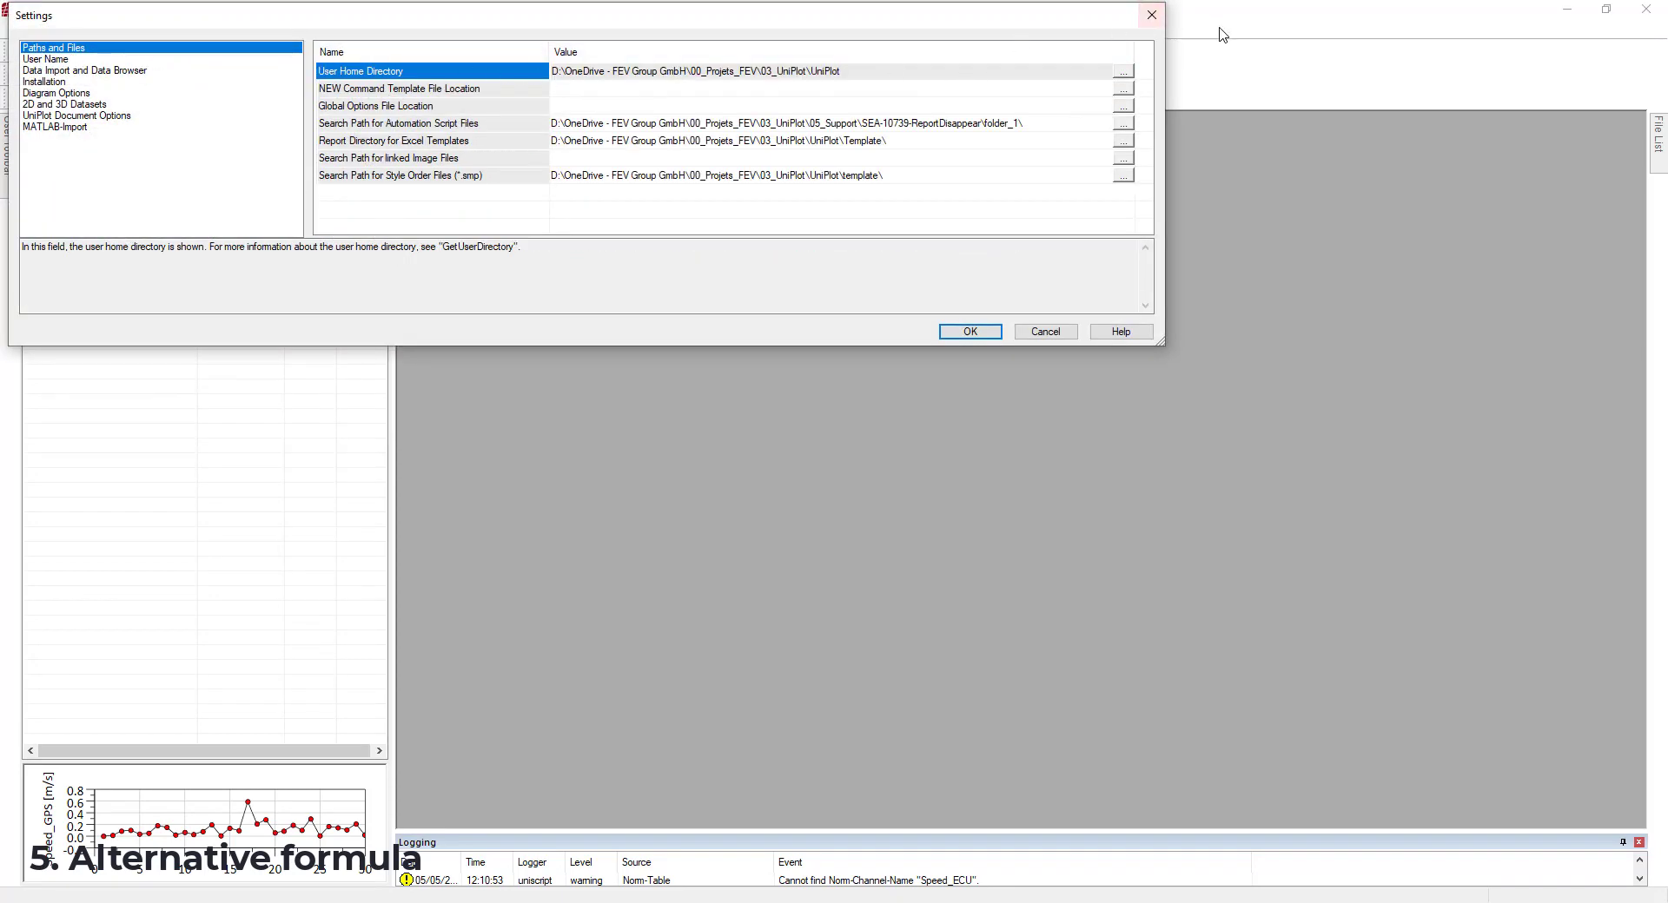
pyautogui.click(1126, 73)
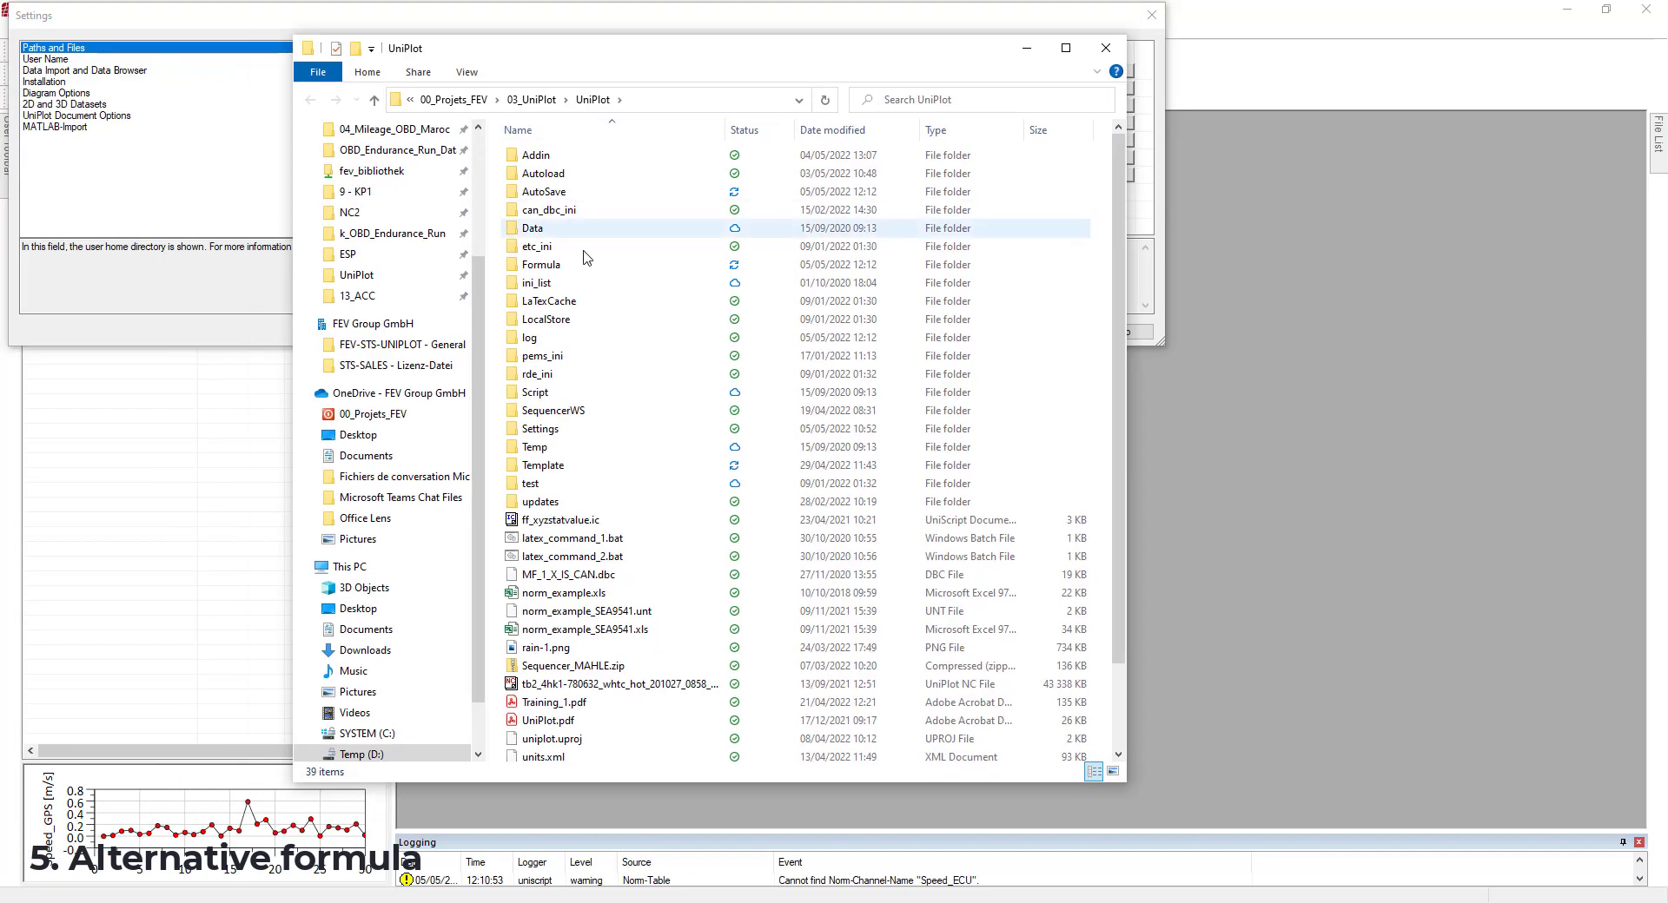
pyautogui.click(534, 268)
pyautogui.doubleClick(534, 267)
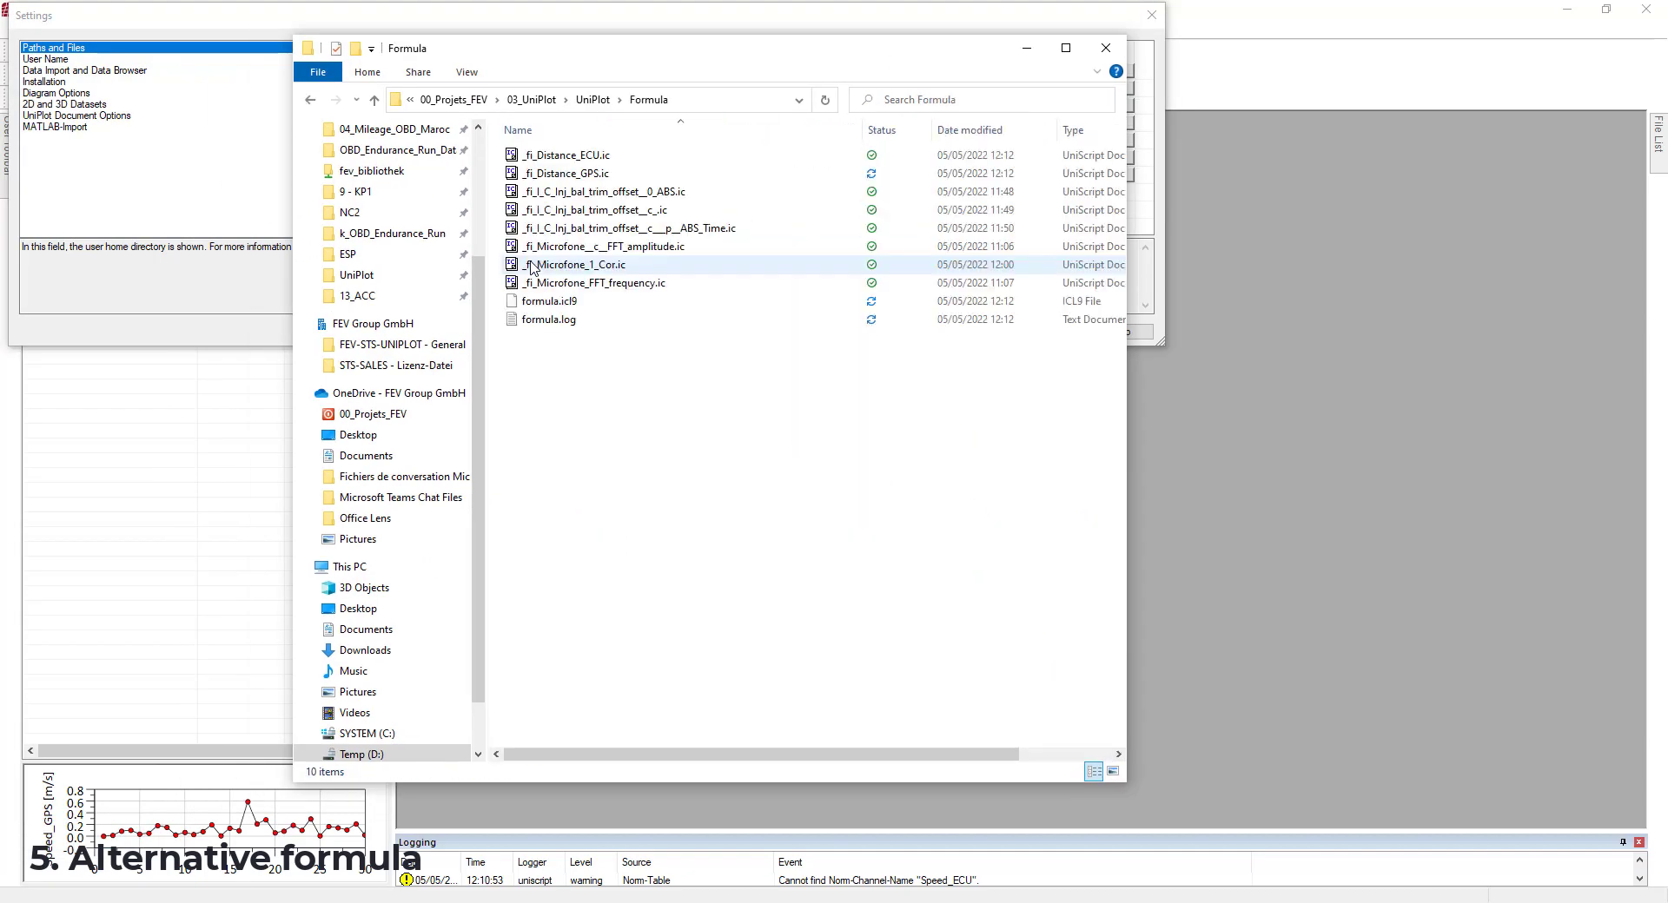
# Close the settings and open the formula scripts _fi_Distance_ECU.ic and _fi_Distance_GPS.ic from the Formula folder in UniPlot.
pyautogui.click(583, 173)
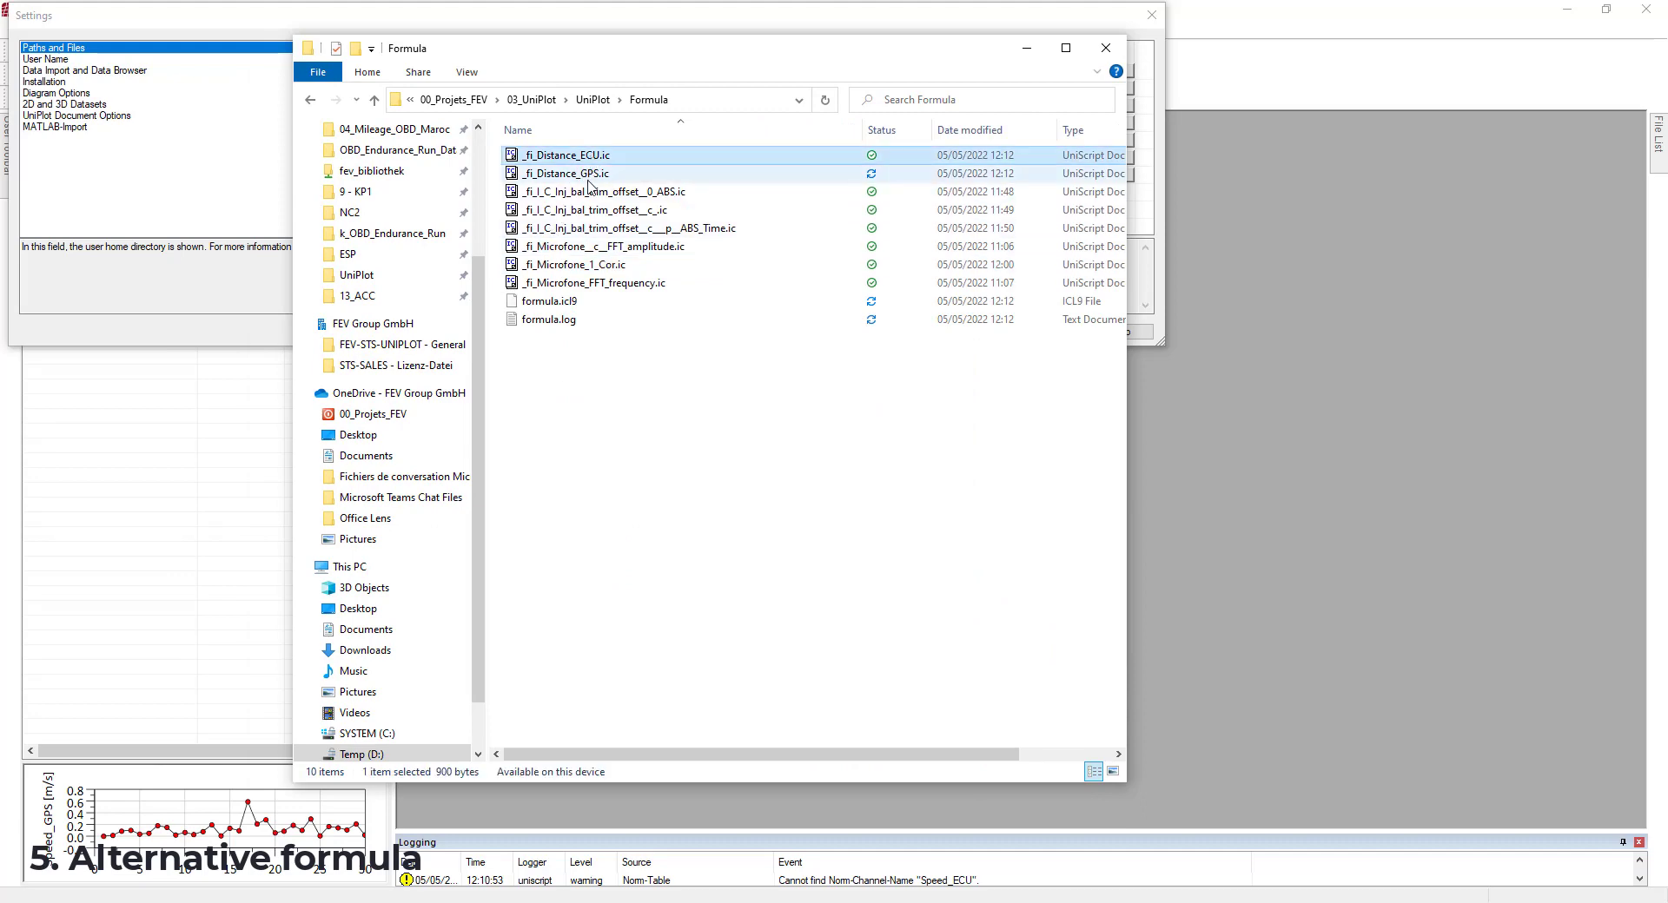
pyautogui.click(596, 157)
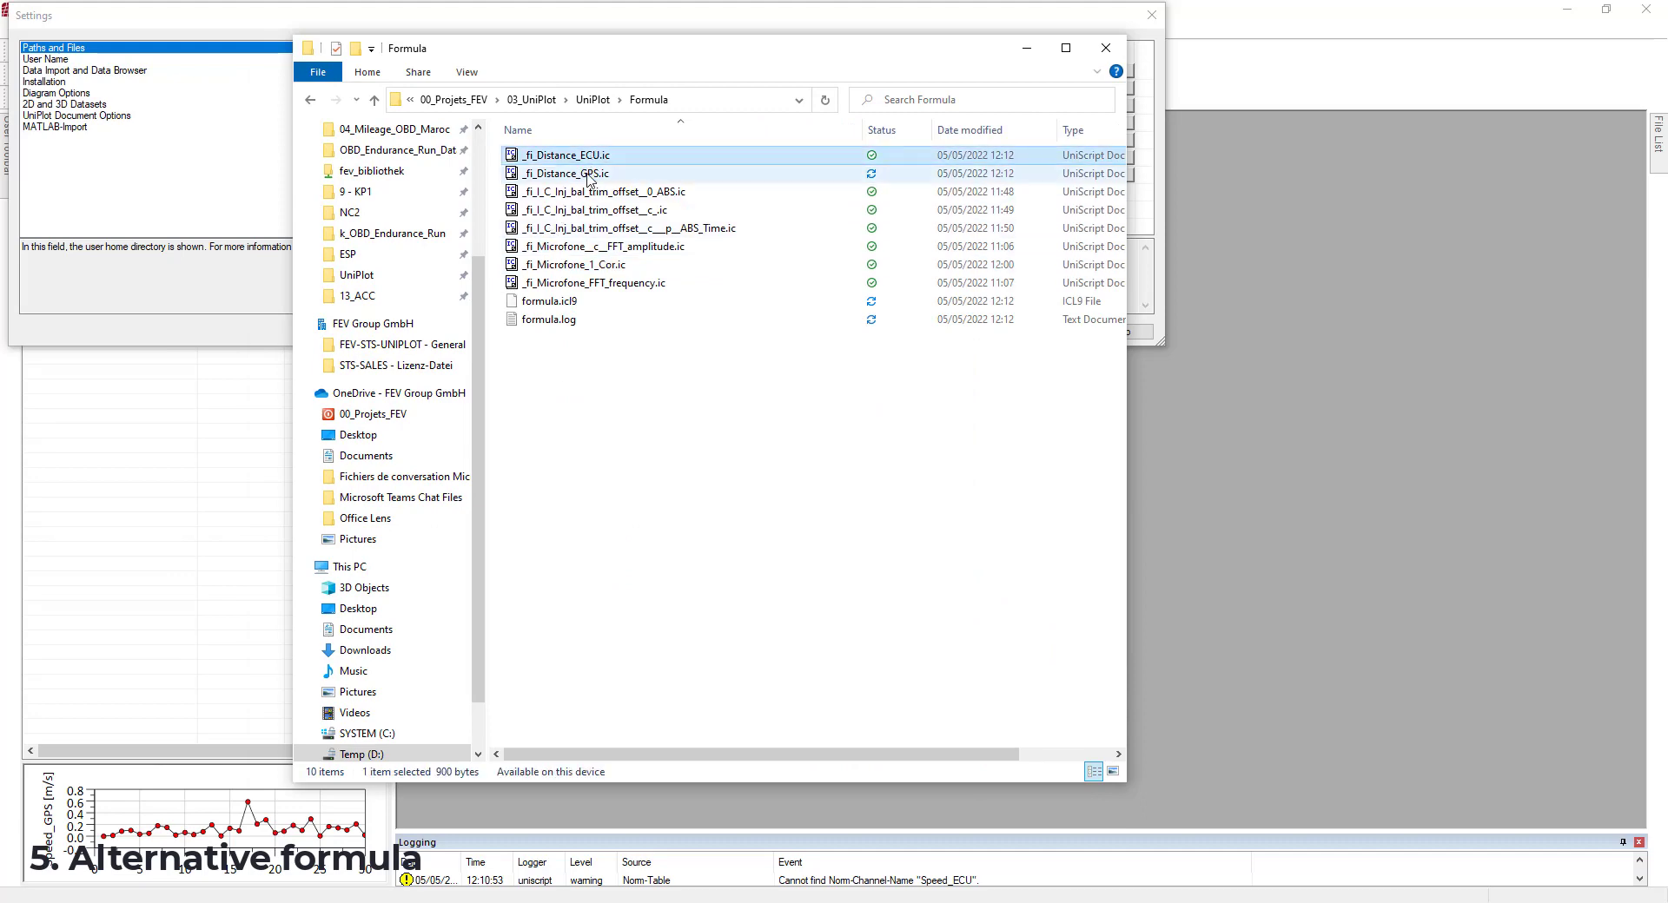
pyautogui.click(1152, 14)
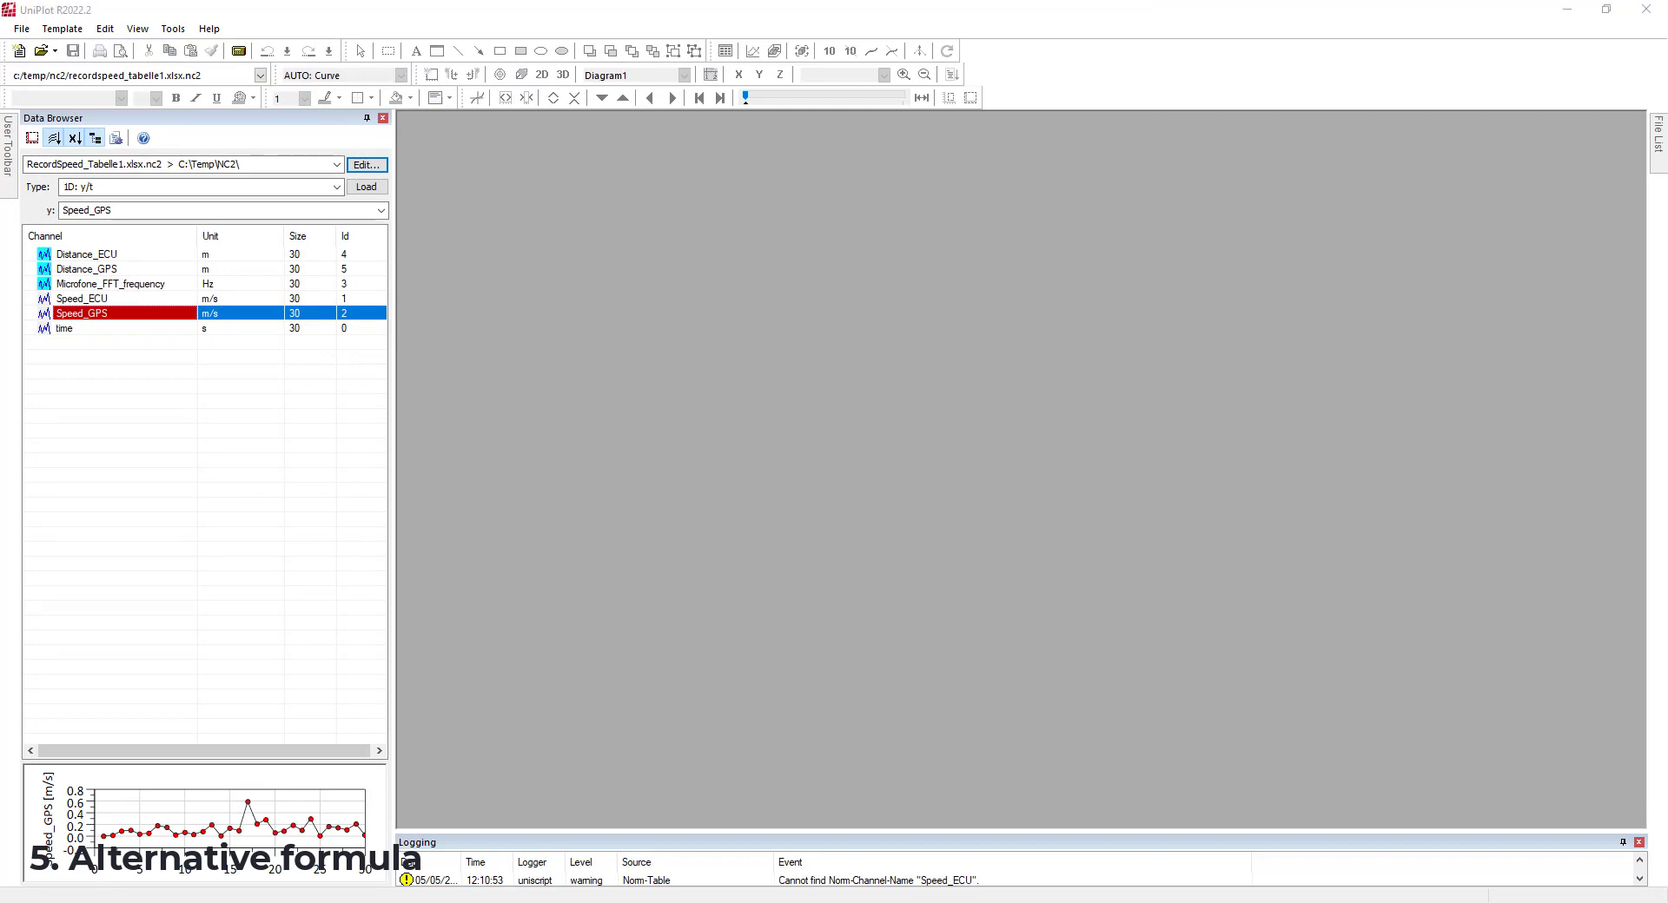
pyautogui.click(831, 820)
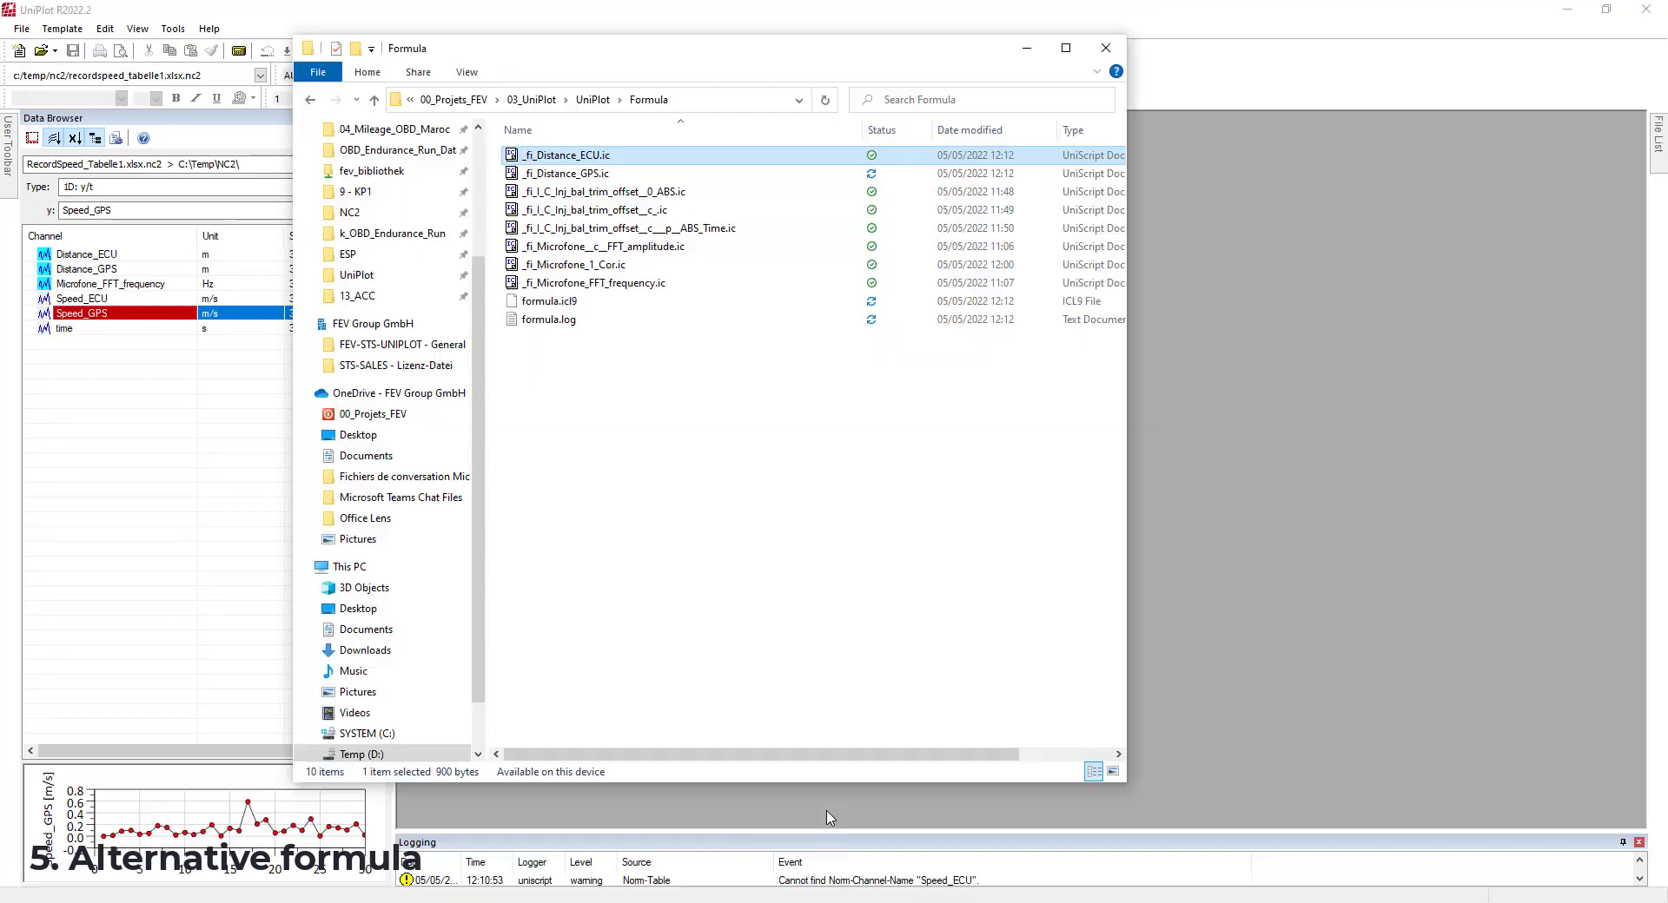
pyautogui.click(596, 177)
pyautogui.keyDown('ctrl'); pyautogui.click(597, 162); pyautogui.keyUp('ctrl')
pyautogui.moveTo(597, 162); pyautogui.dragTo(1218, 253)
pyautogui.click(1025, 49)
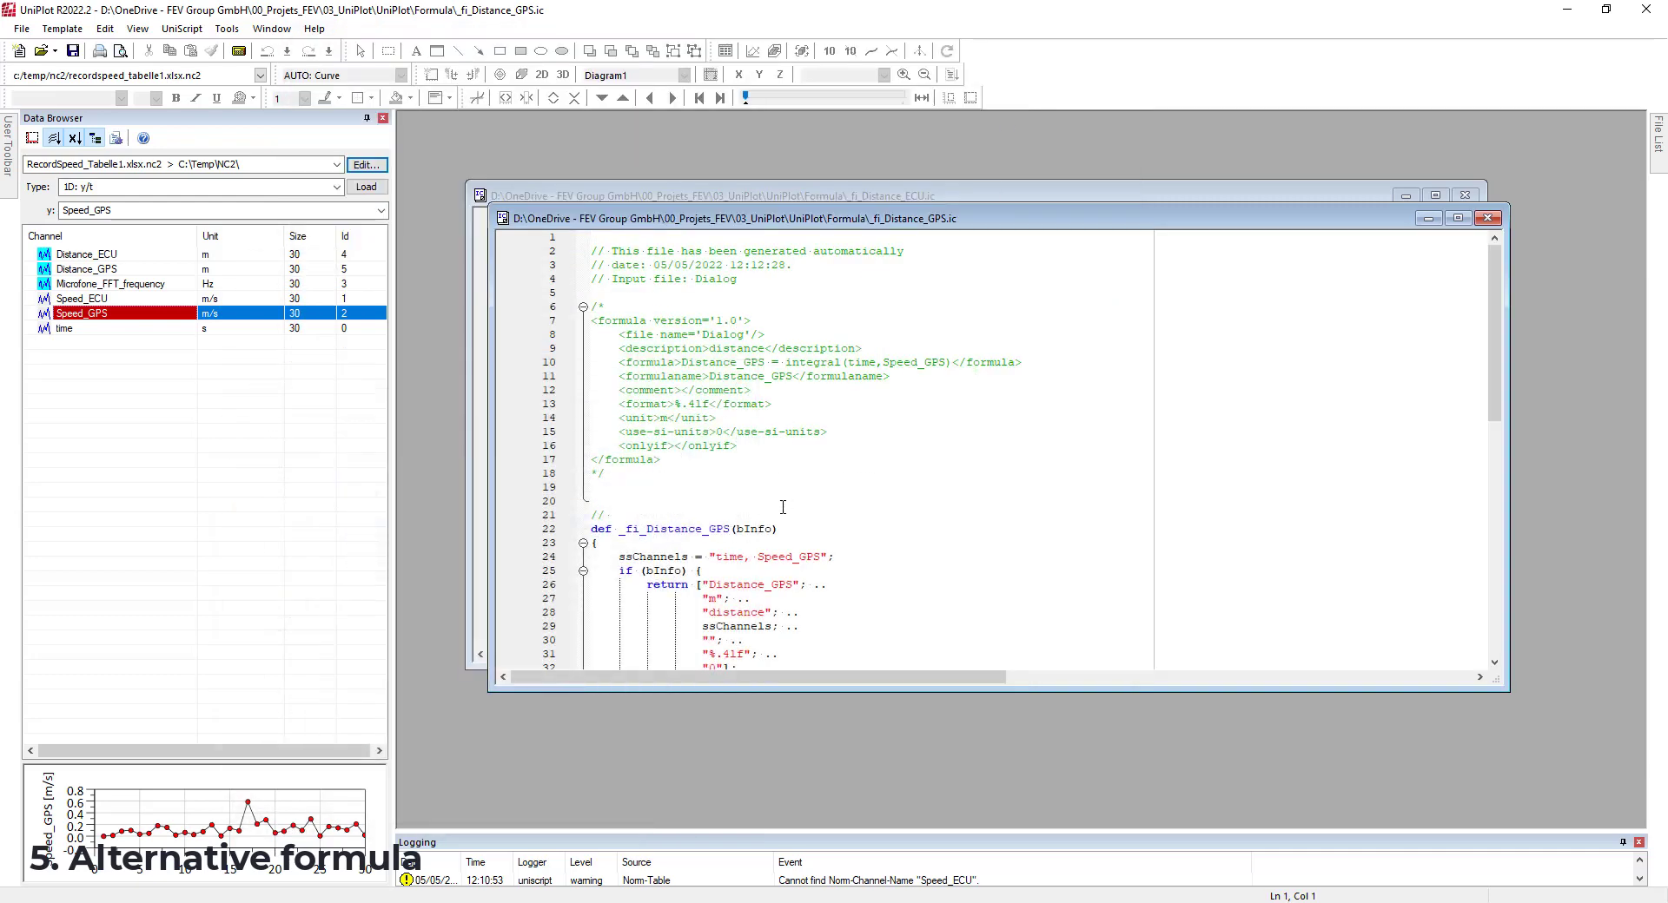
# Change the output channel name in the set_ch call of _fi_Distance_GPS.ic to "Distance".
pyautogui.scroll(-5, 782, 507)
pyautogui.click(759, 557)
pyautogui.press('BackSpace')
pyautogui.press('BackSpace')
pyautogui.press('BackSpace')
pyautogui.press('BackSpace')
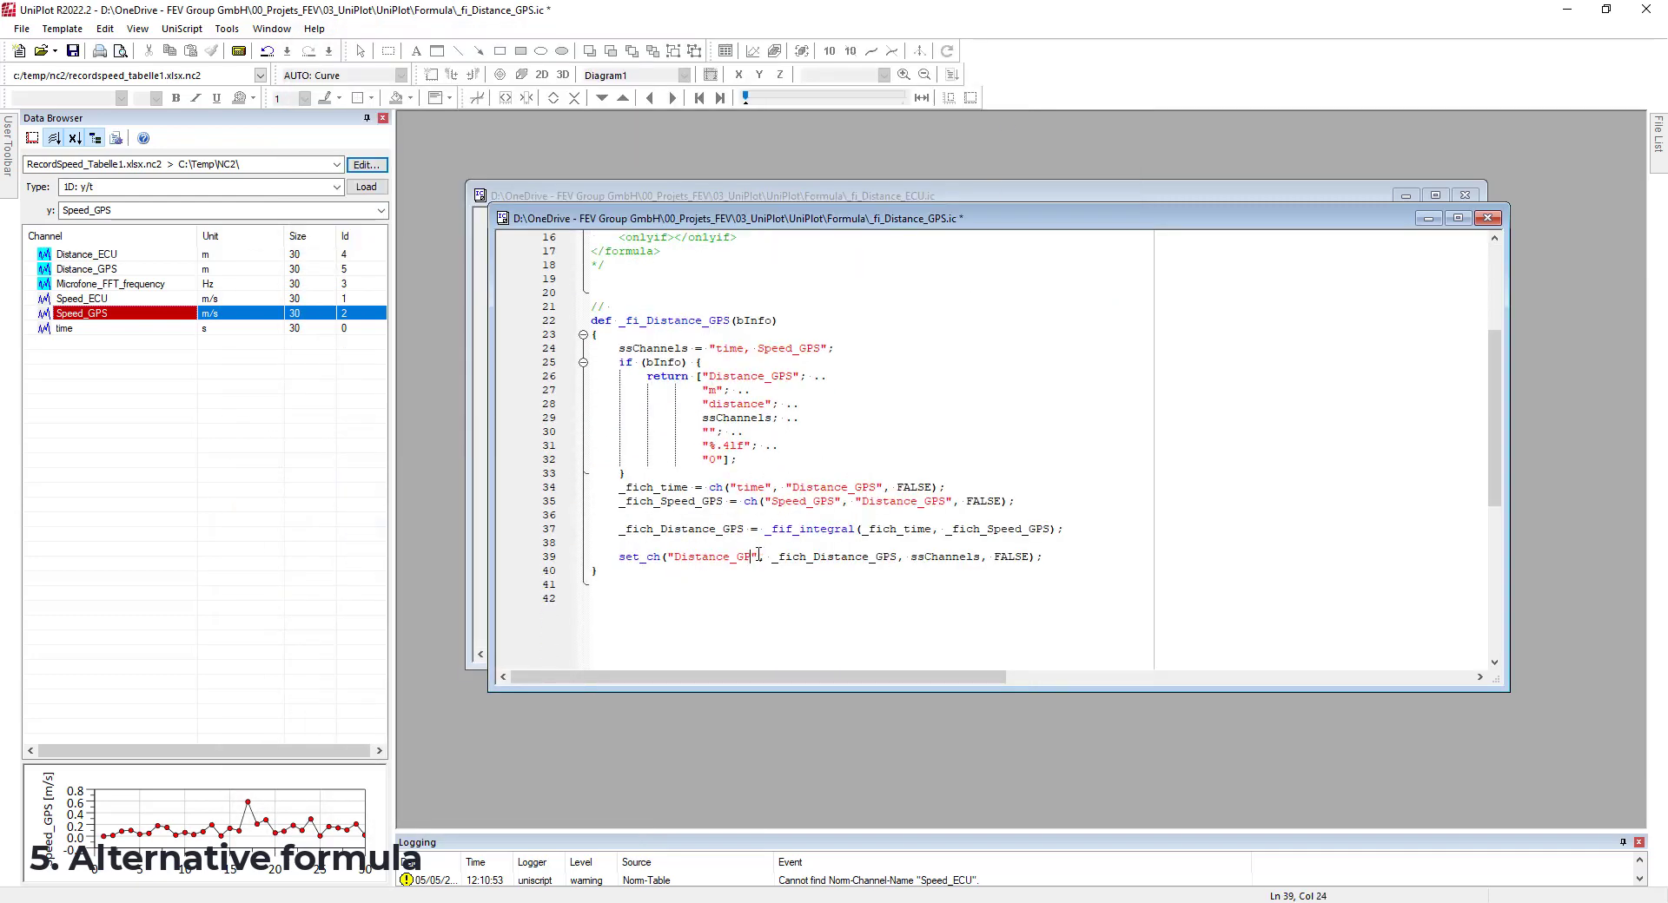
# Change the output channel name in the set_ch call of _fi_Distance_ECU.ic to "Distance".
pyautogui.hotkey('ctrl', 'Tab')
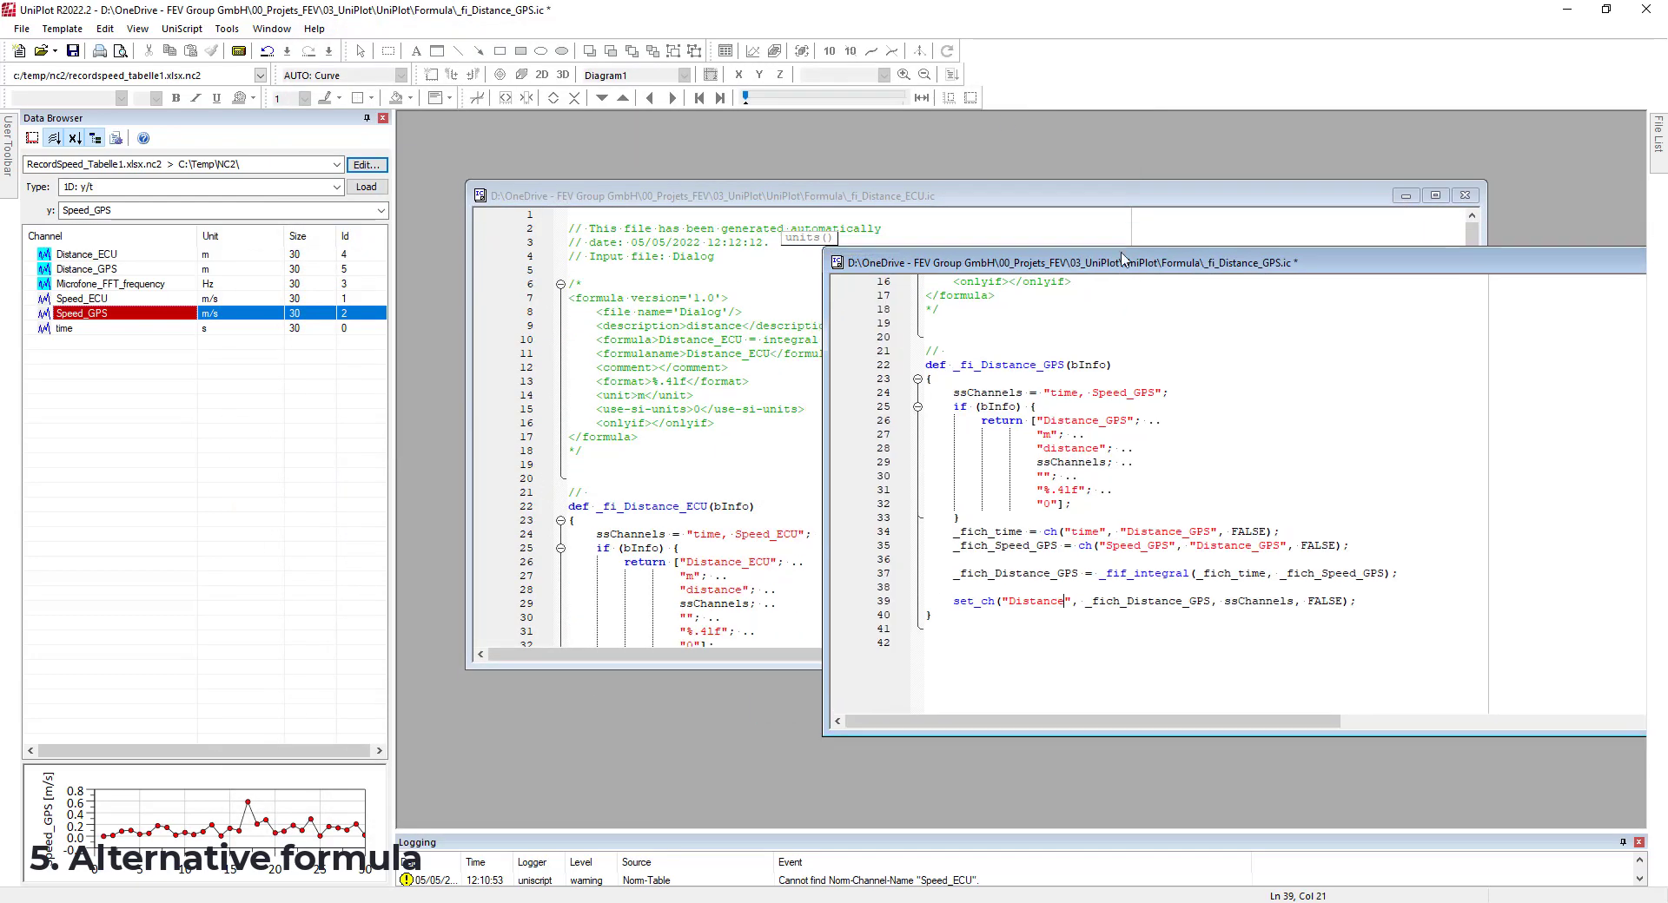
pyautogui.scroll(-1, 786, 488)
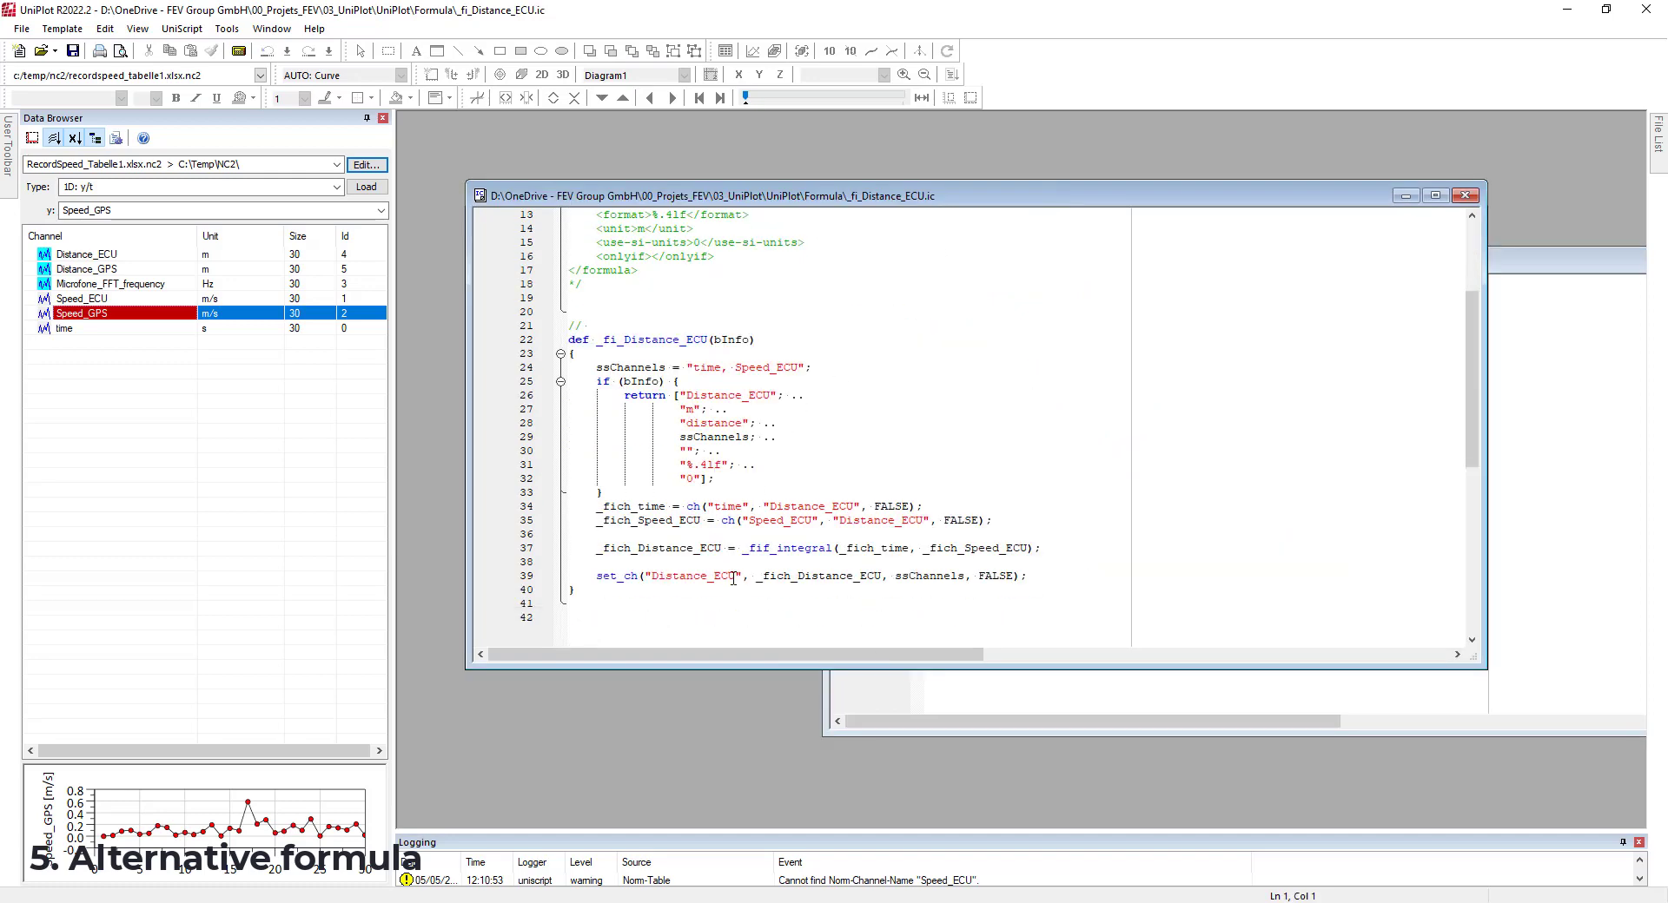
pyautogui.click(733, 579)
pyautogui.scroll(-1, 733, 578)
pyautogui.press('BackSpace')
pyautogui.press('BackSpace')
pyautogui.press('BackSpace')
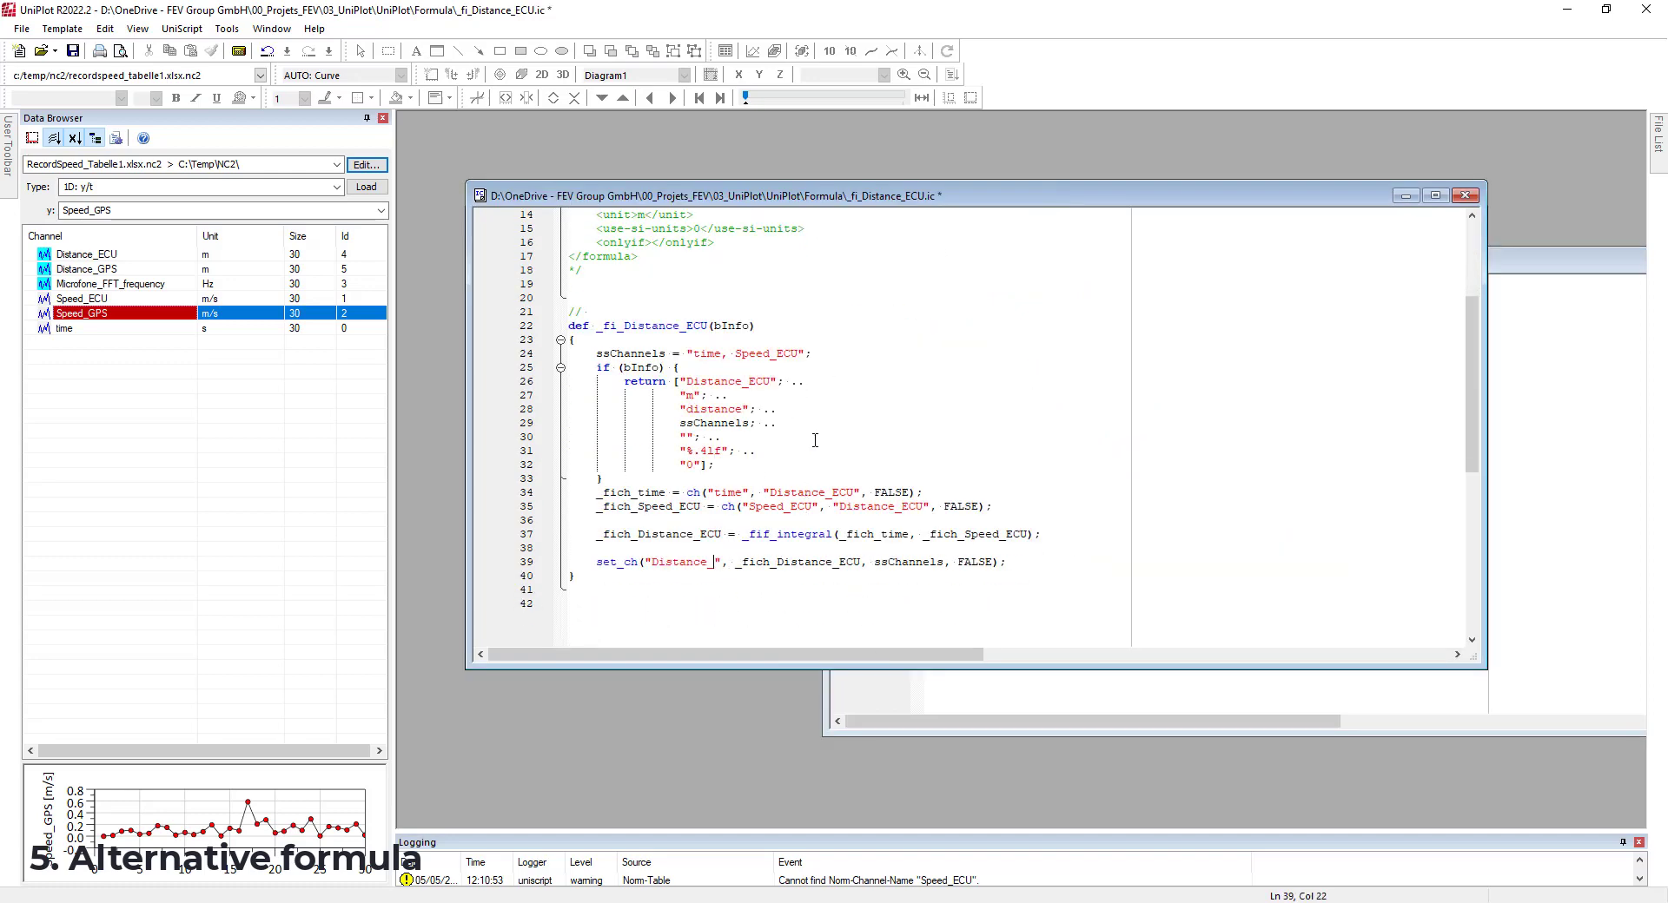
pyautogui.press('BackSpace')
# Shorten the channel name in the return list of _fi_Distance_ECU.ic to "Distance".
pyautogui.press('BackSpace')
pyautogui.press('BackSpace')
pyautogui.press('BackSpace')
pyautogui.press('BackSpace')
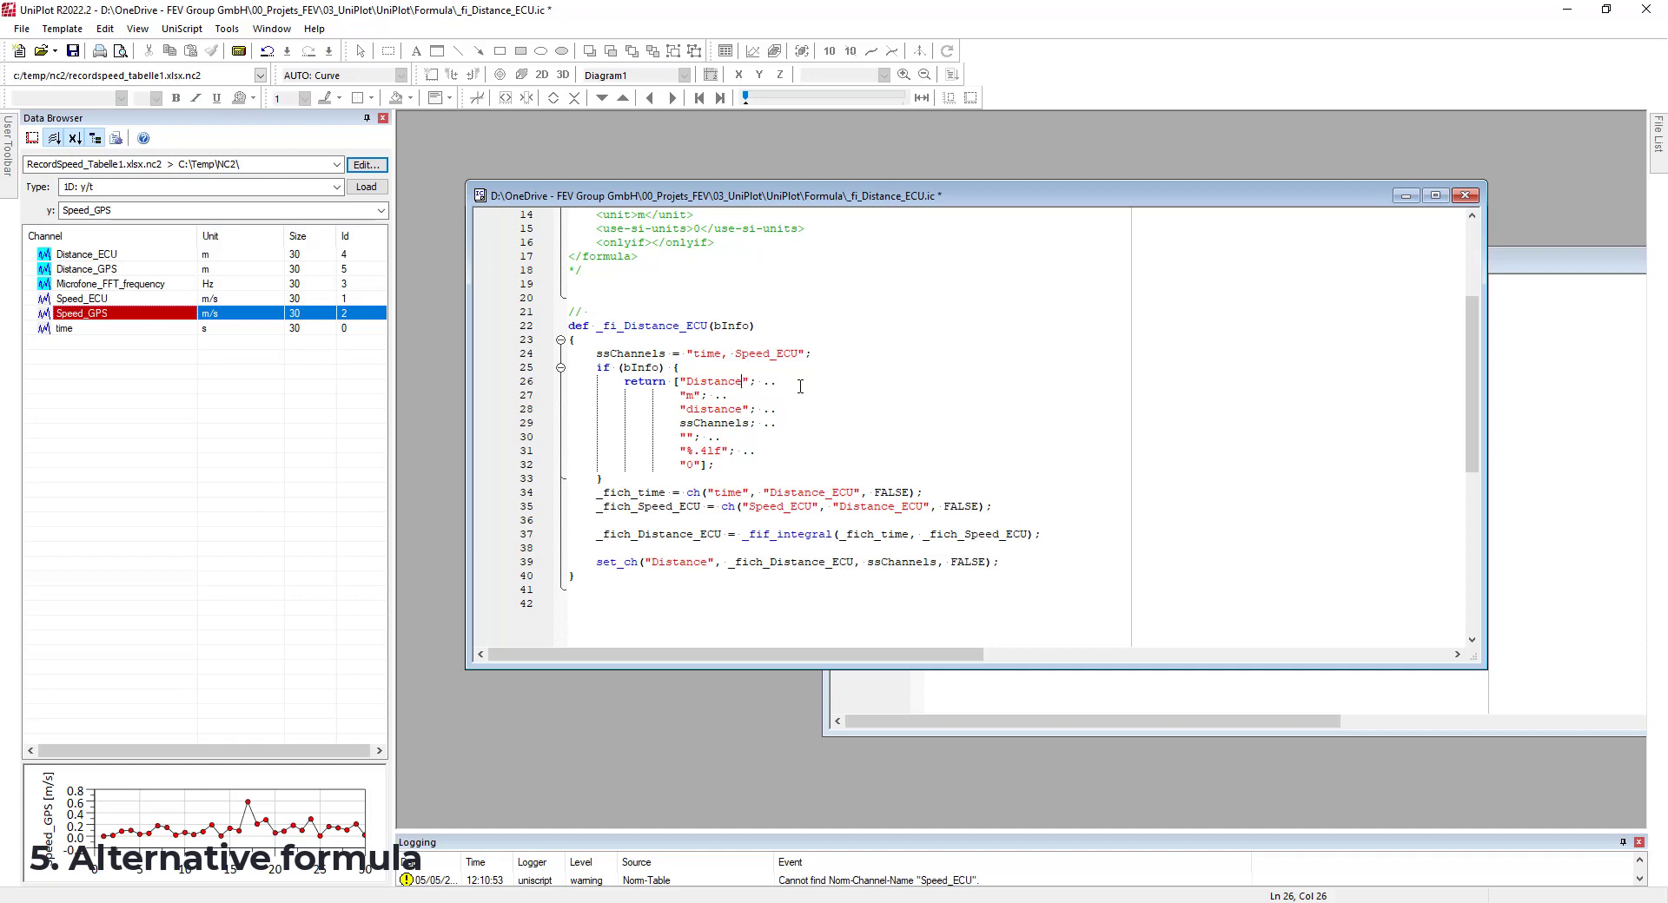
# Shorten the channel name in the return list of _fi_Distance_GPS.ic to "Distance".
pyautogui.click(1540, 442)
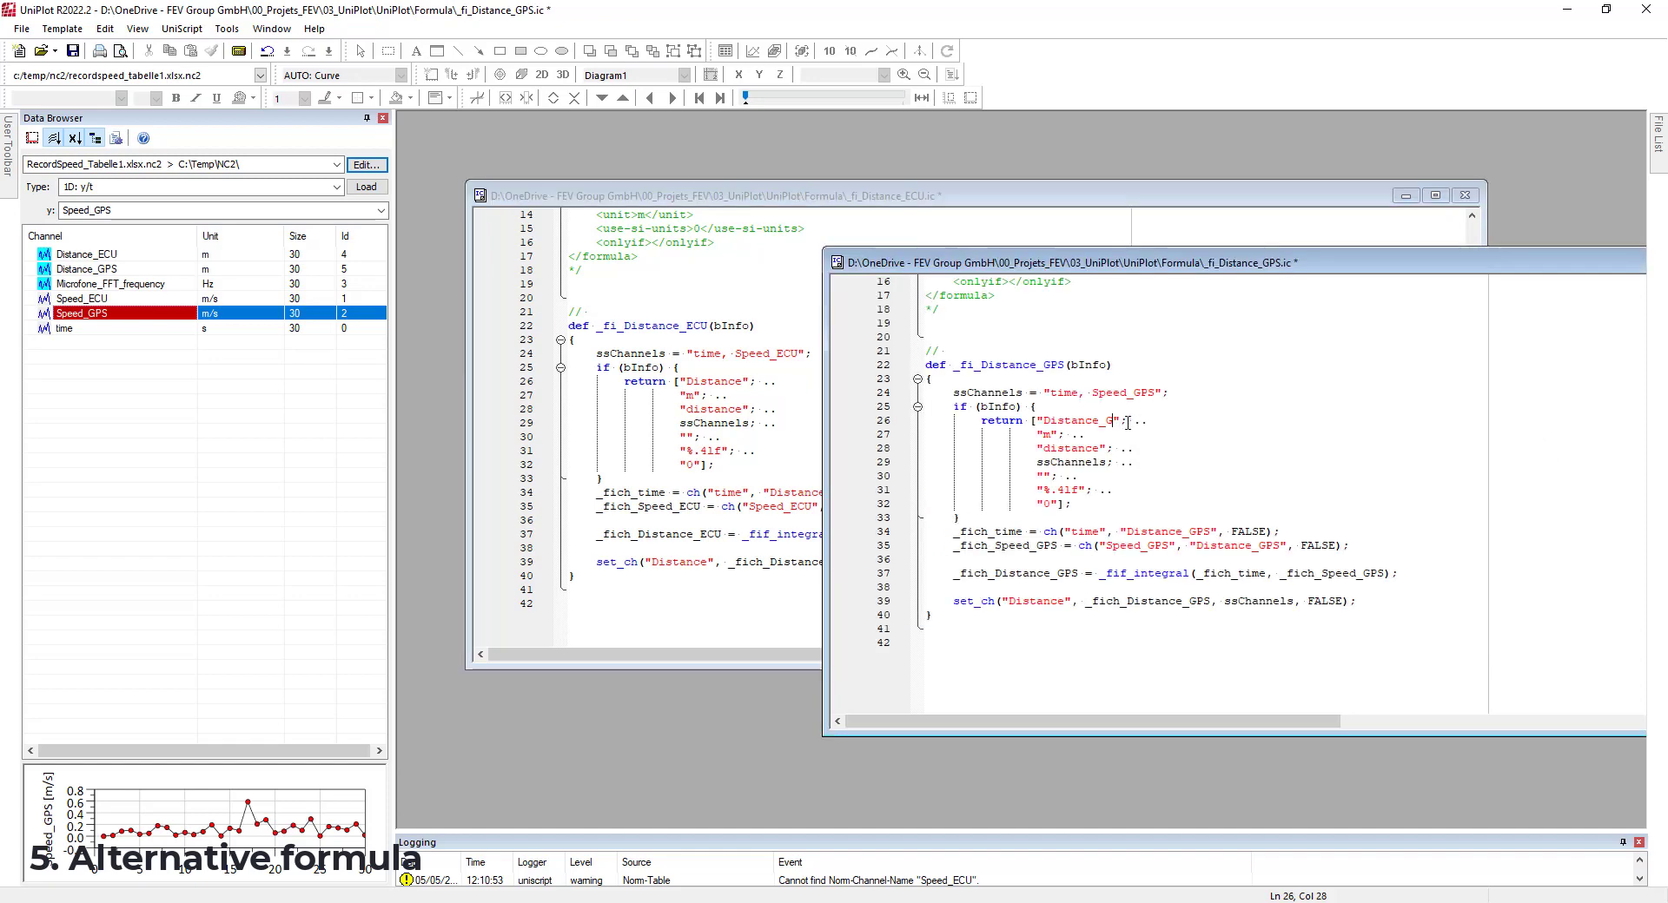
pyautogui.press('BackSpace')
pyautogui.press('BackSpace')
# Save and close the two formula scripts _fi_Distance_ECU.ic and _fi_Distance_GPS.ic.
pyautogui.click(1303, 195)
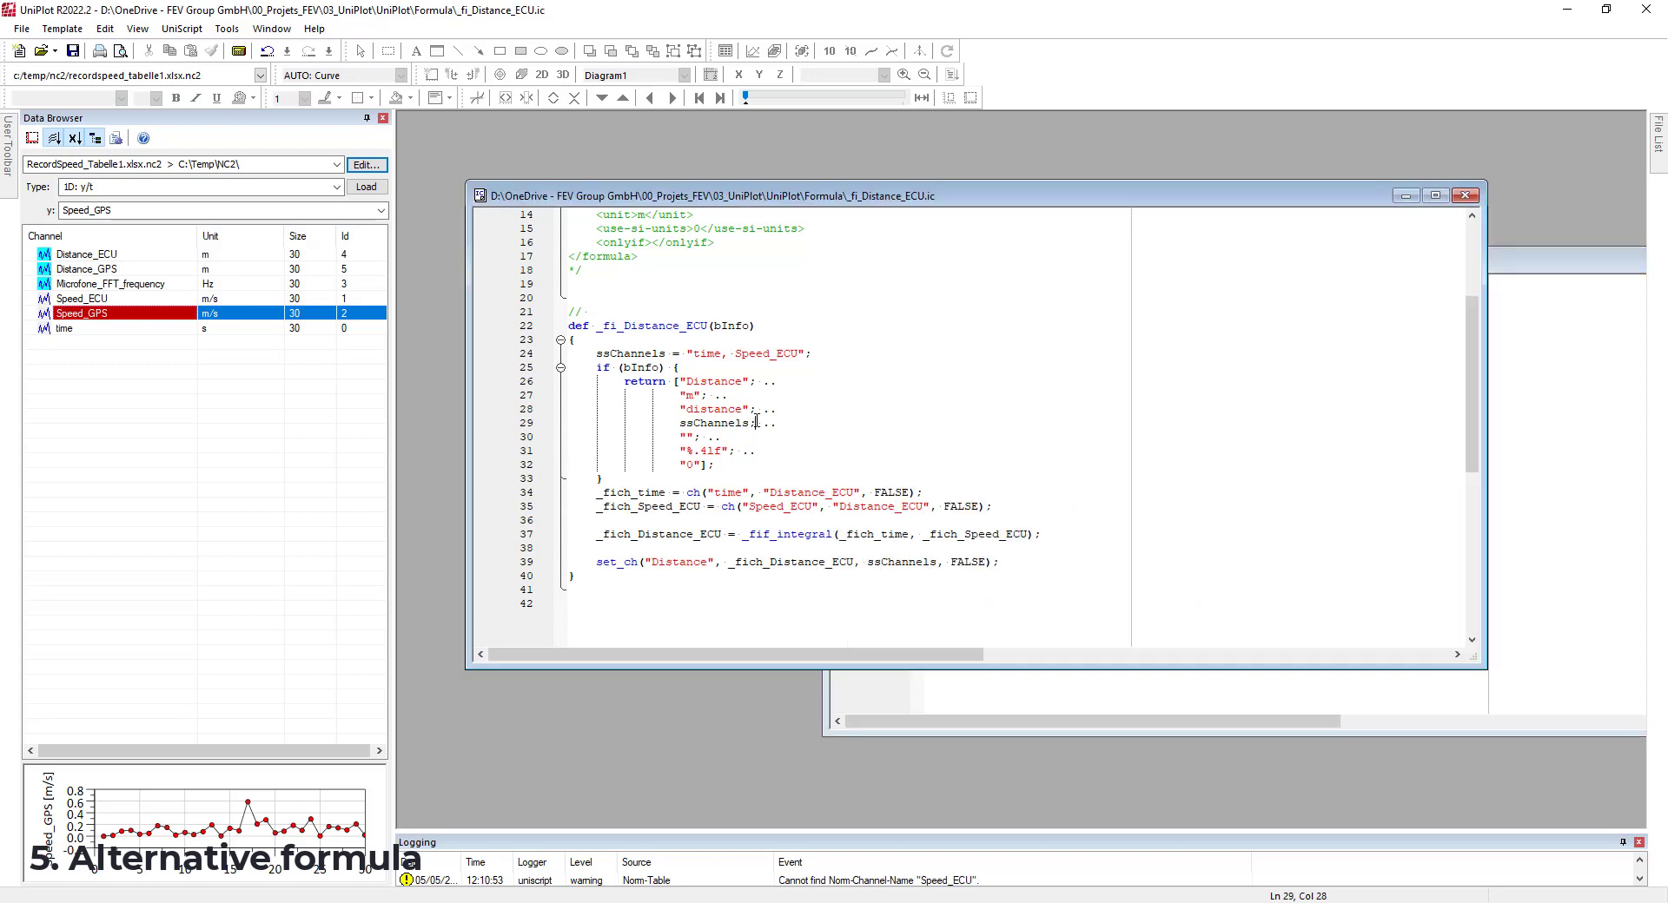
pyautogui.click(1470, 198)
pyautogui.moveTo(1536, 267); pyautogui.dragTo(1059, 280)
pyautogui.click(1342, 277)
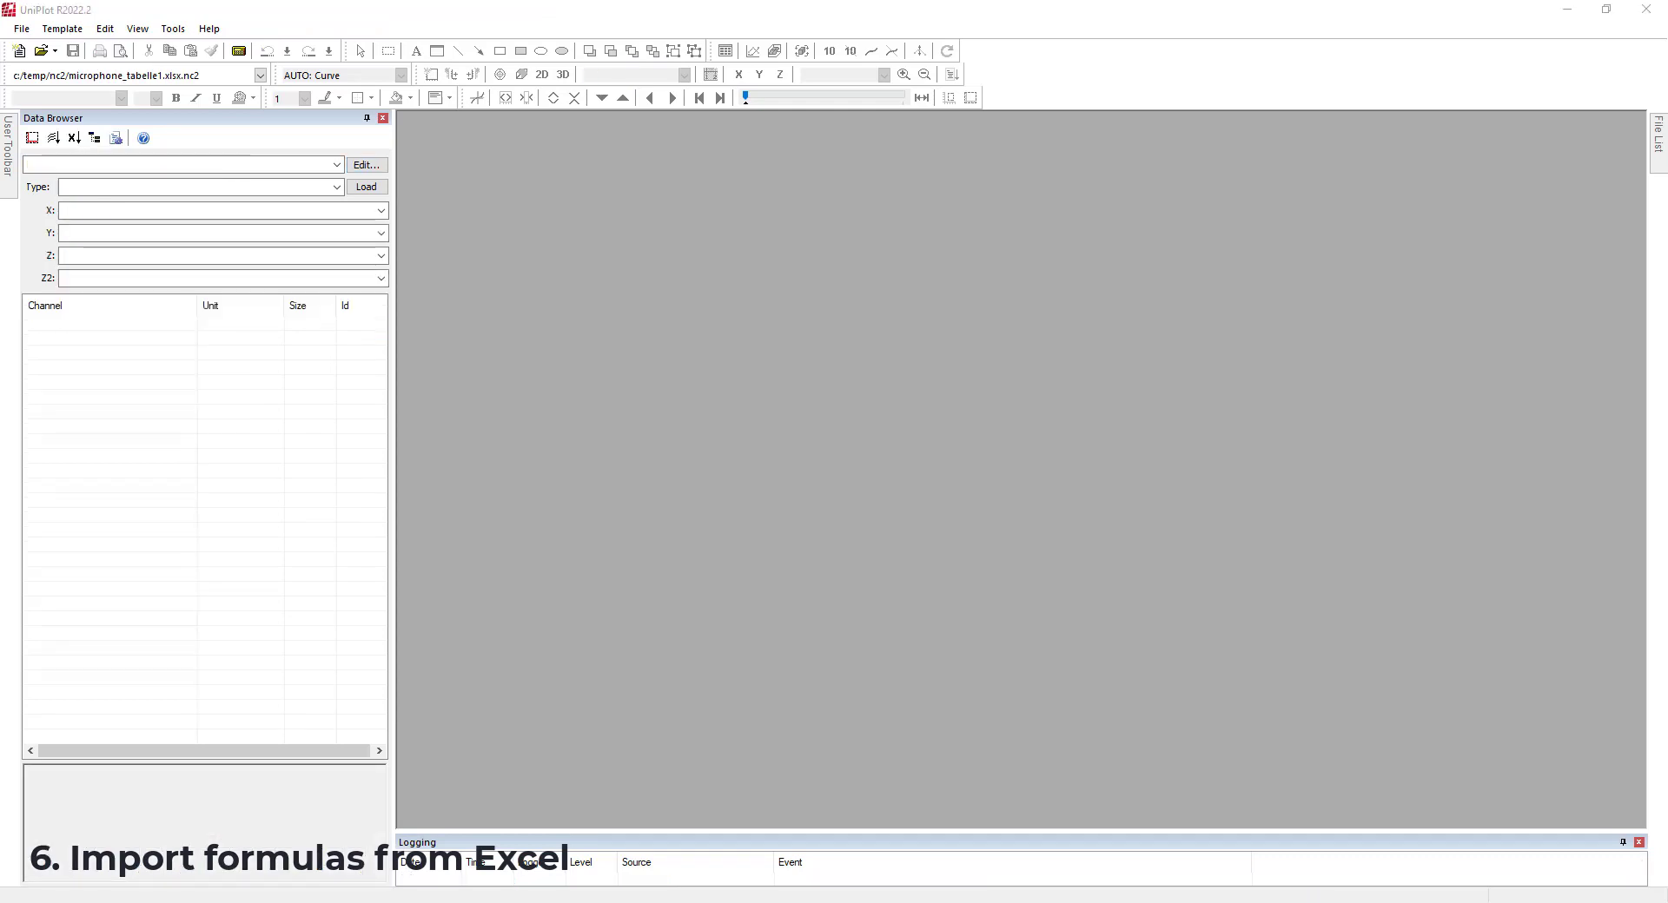
# Switch to Formula.xls in Excel and examine the function name, description, unit, output and formula columns of the formula table.
pyautogui.moveTo(2, 343); pyautogui.dragTo(1017, 2)
pyautogui.click(149, 422)
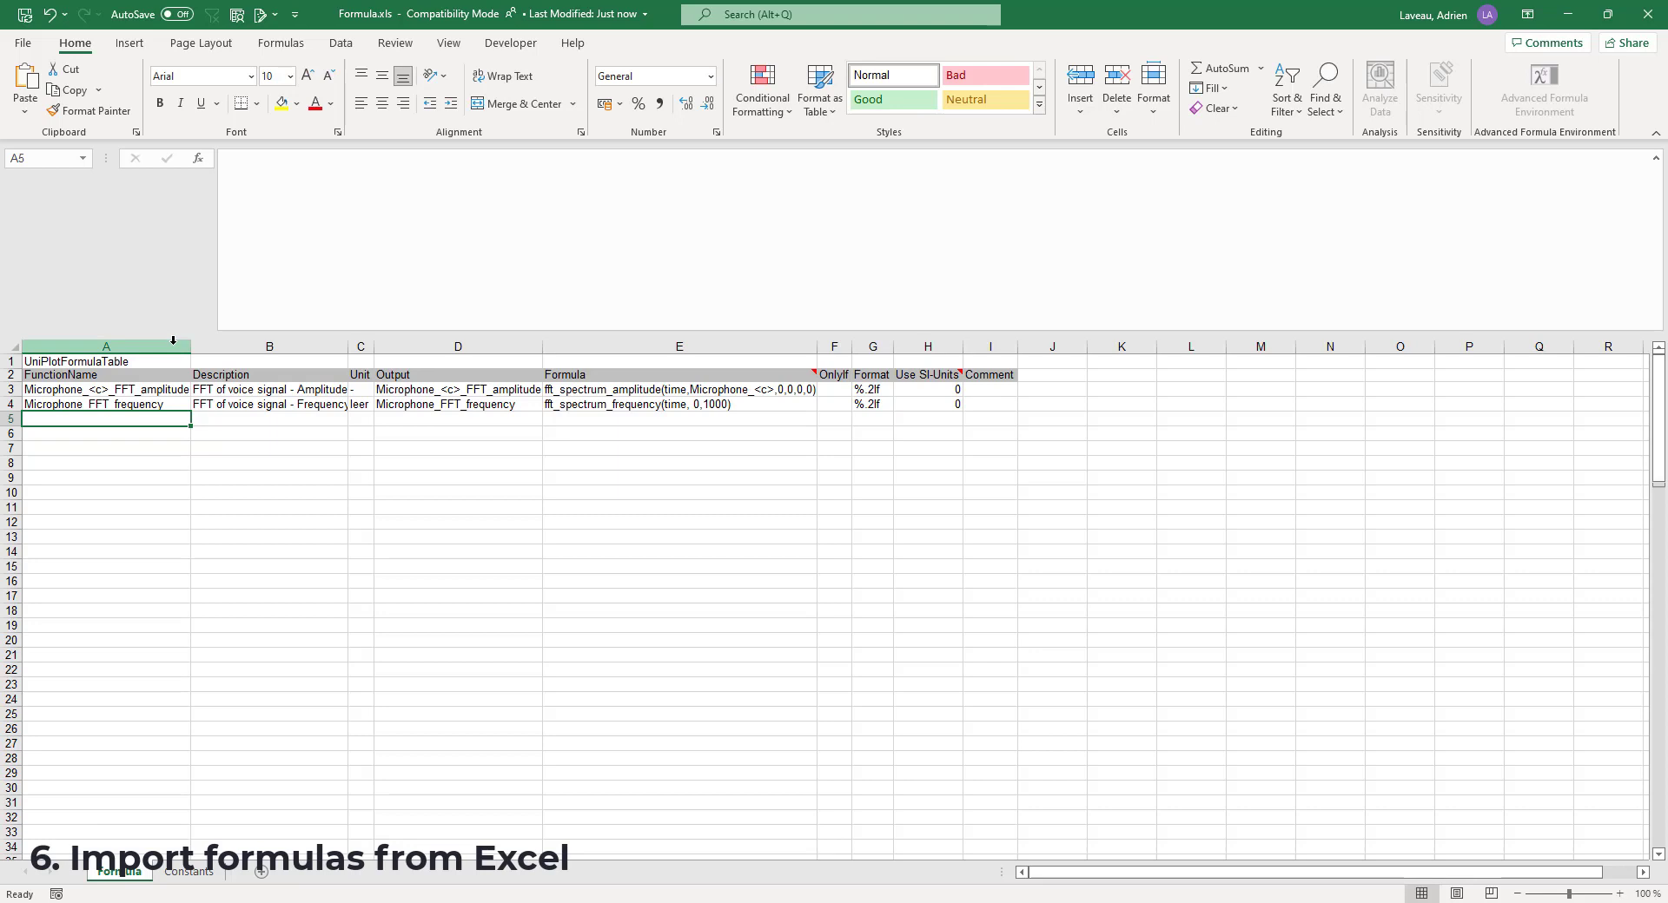
pyautogui.click(149, 388)
pyautogui.click(145, 402)
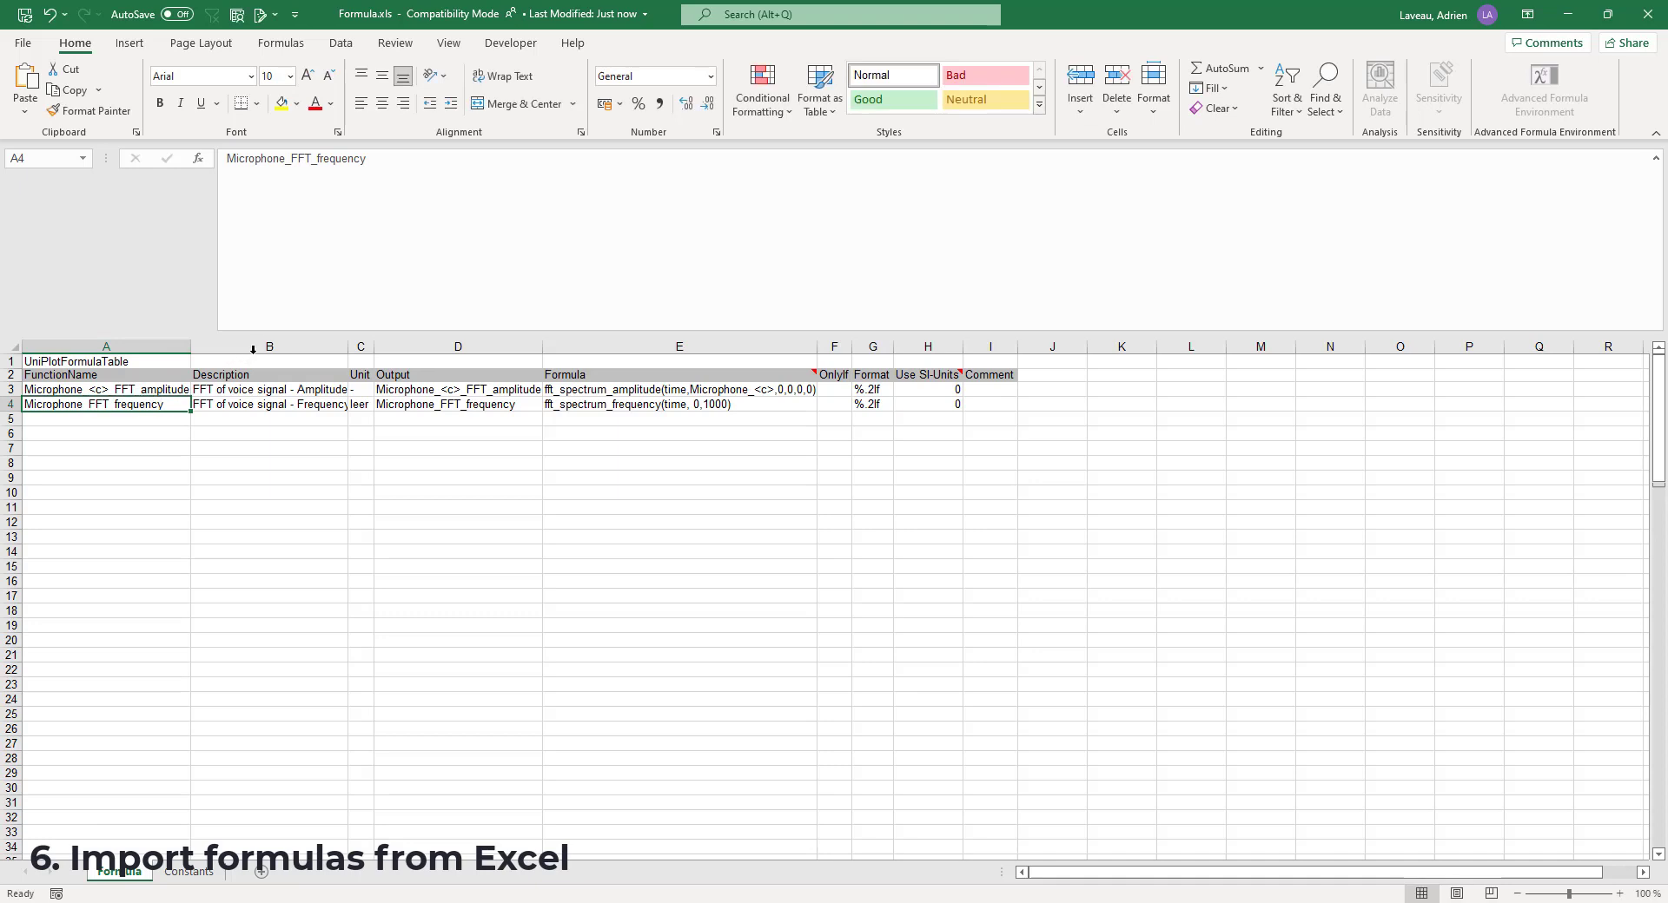
pyautogui.click(335, 347)
pyautogui.click(364, 347)
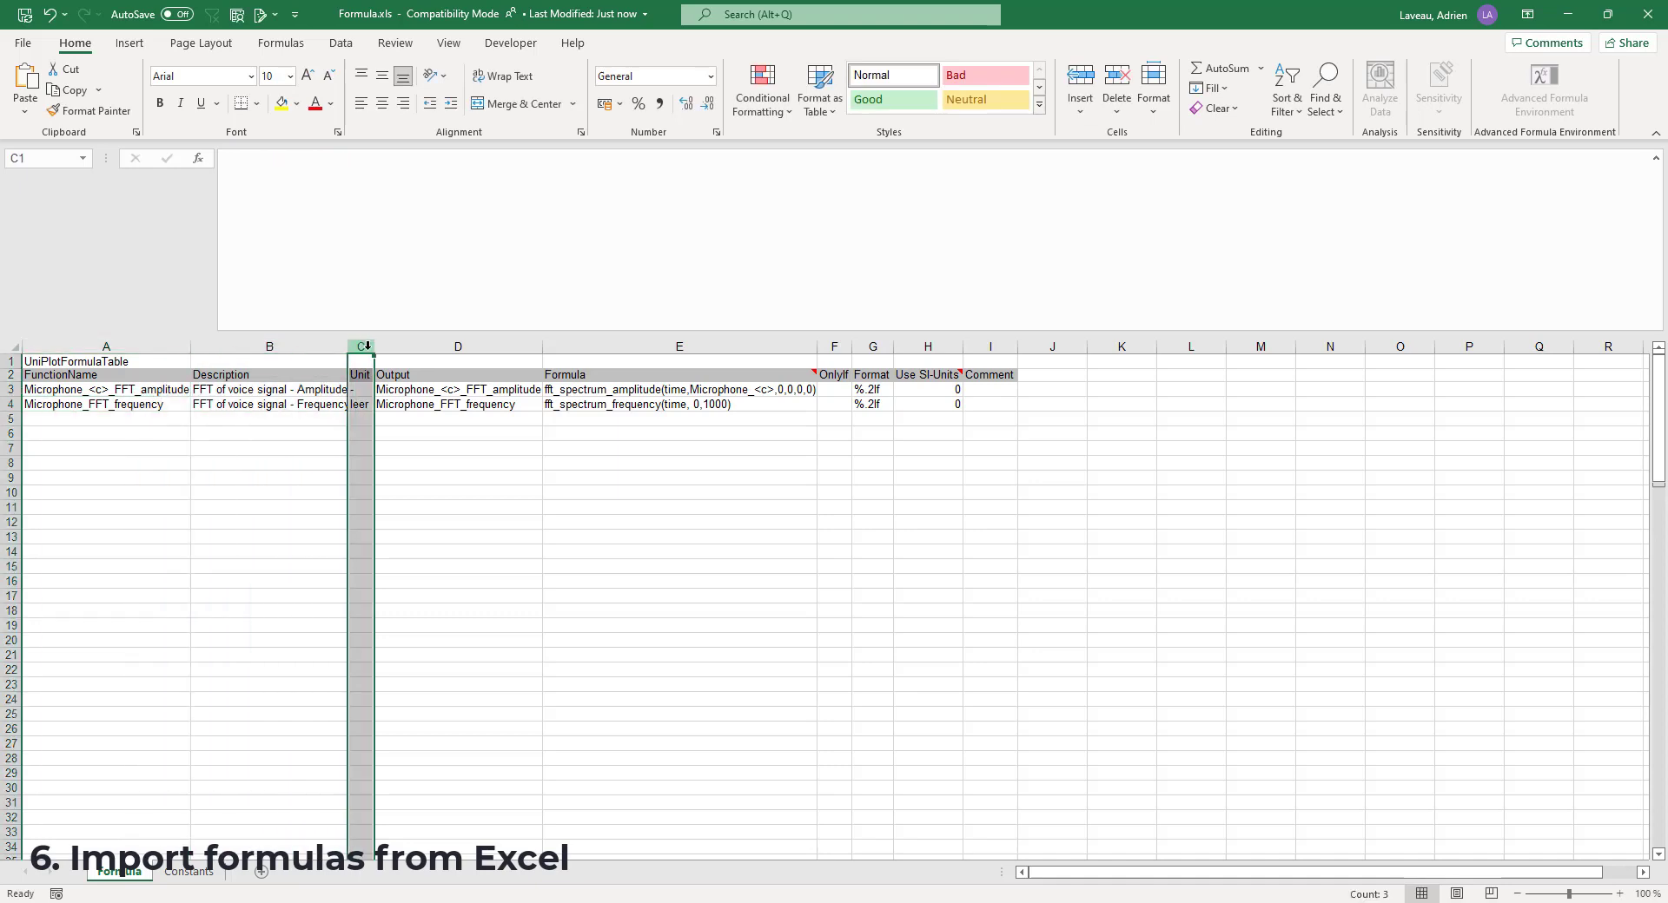
pyautogui.click(450, 344)
pyautogui.click(645, 345)
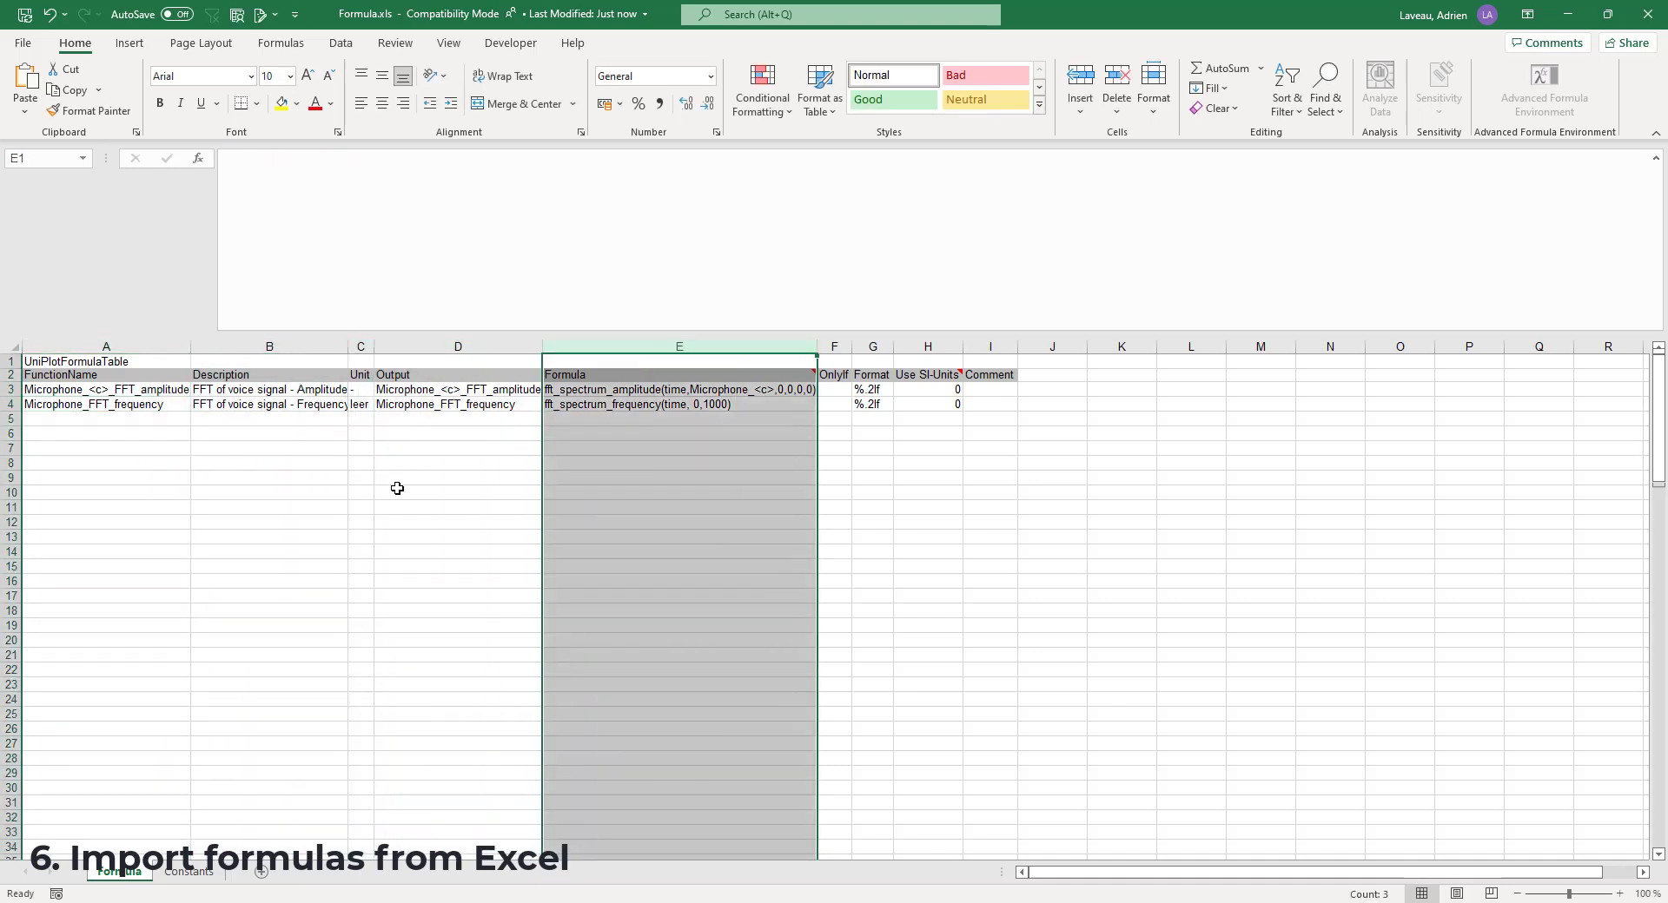
# Set the unit of the Microphone_FFT_frequency formula to Hz.
pyautogui.click(359, 405)
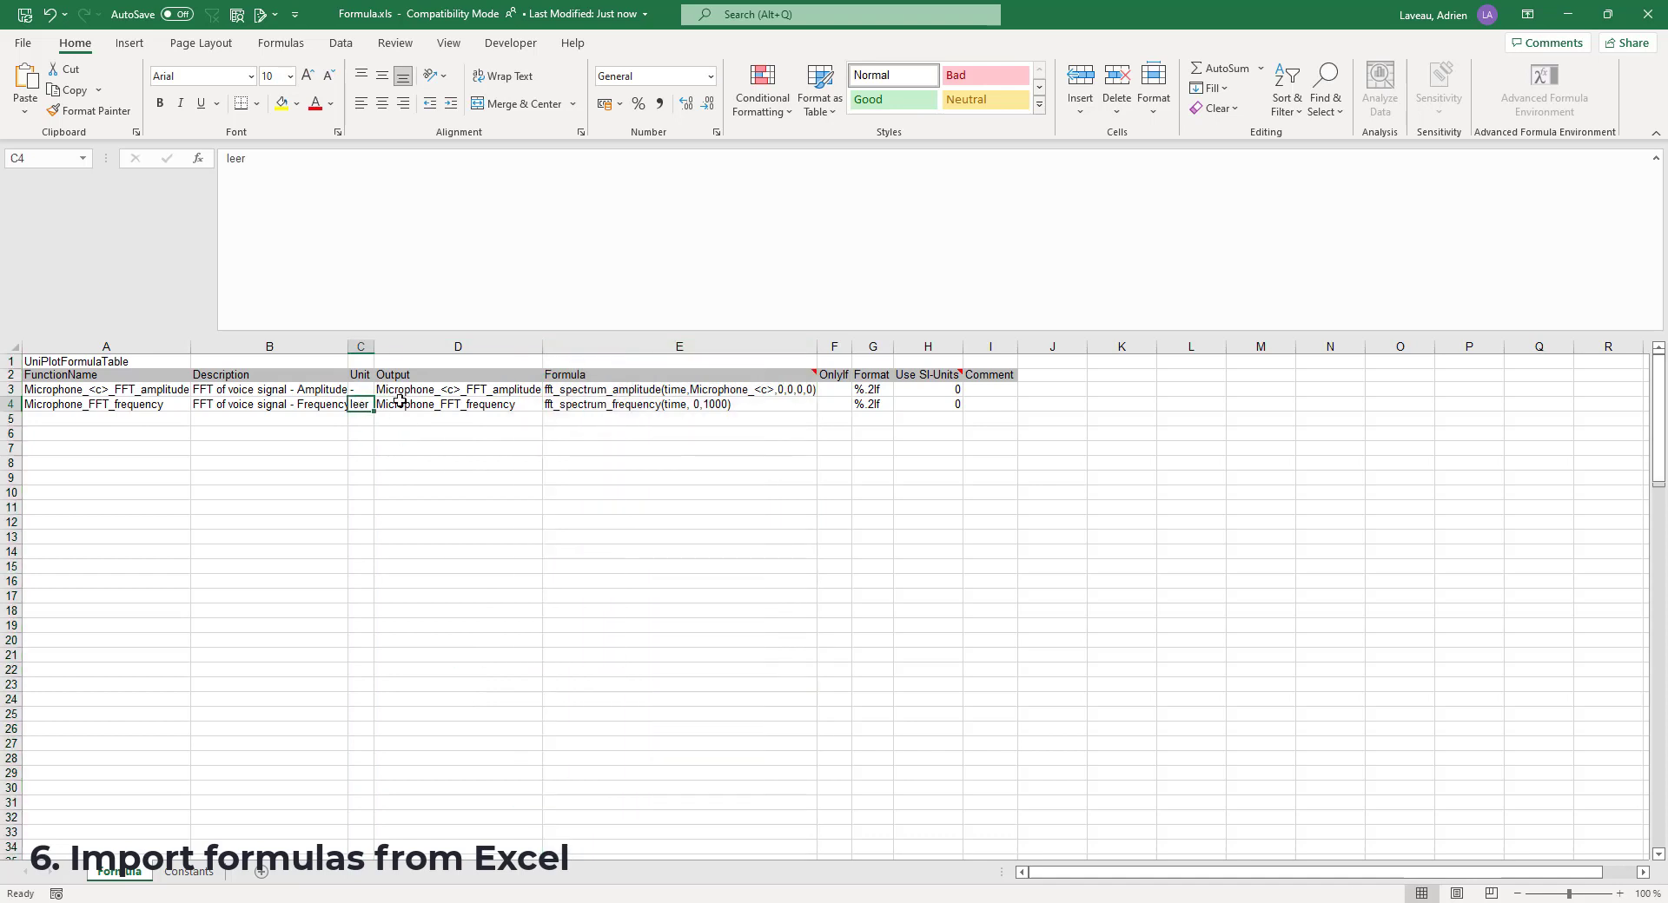
pyautogui.write('Hz')
pyautogui.press('Return')
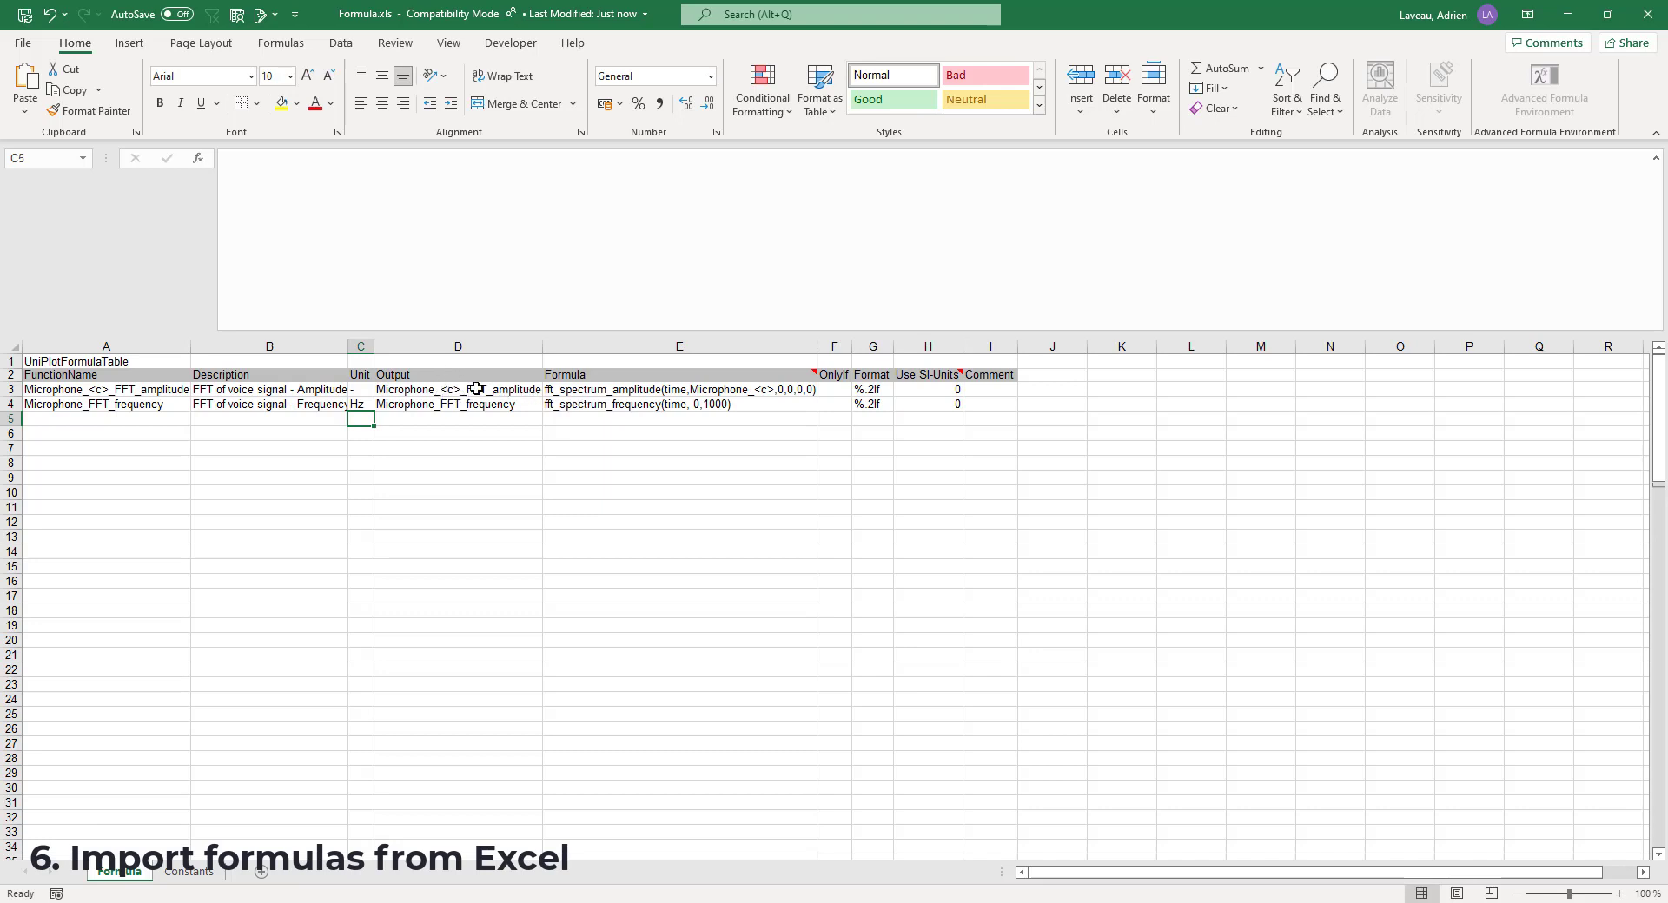
# Review the function names and units of both formulas, and widen the Description and Output columns to fit their text.
pyautogui.click(169, 392)
pyautogui.click(167, 405)
pyautogui.click(166, 396)
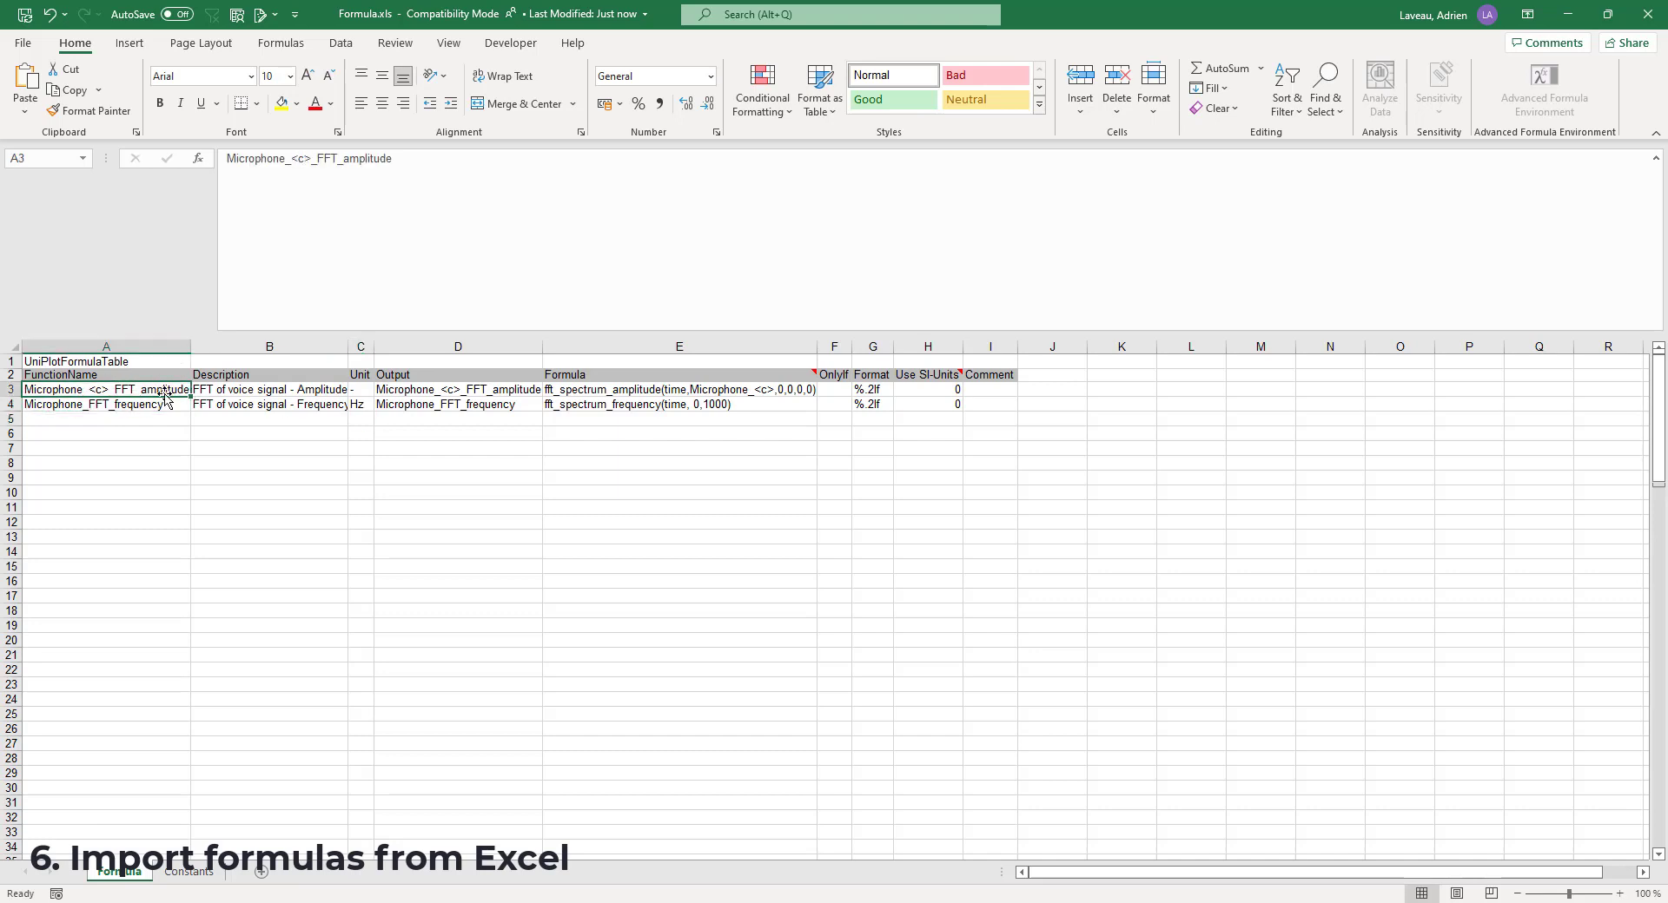
pyautogui.click(166, 401)
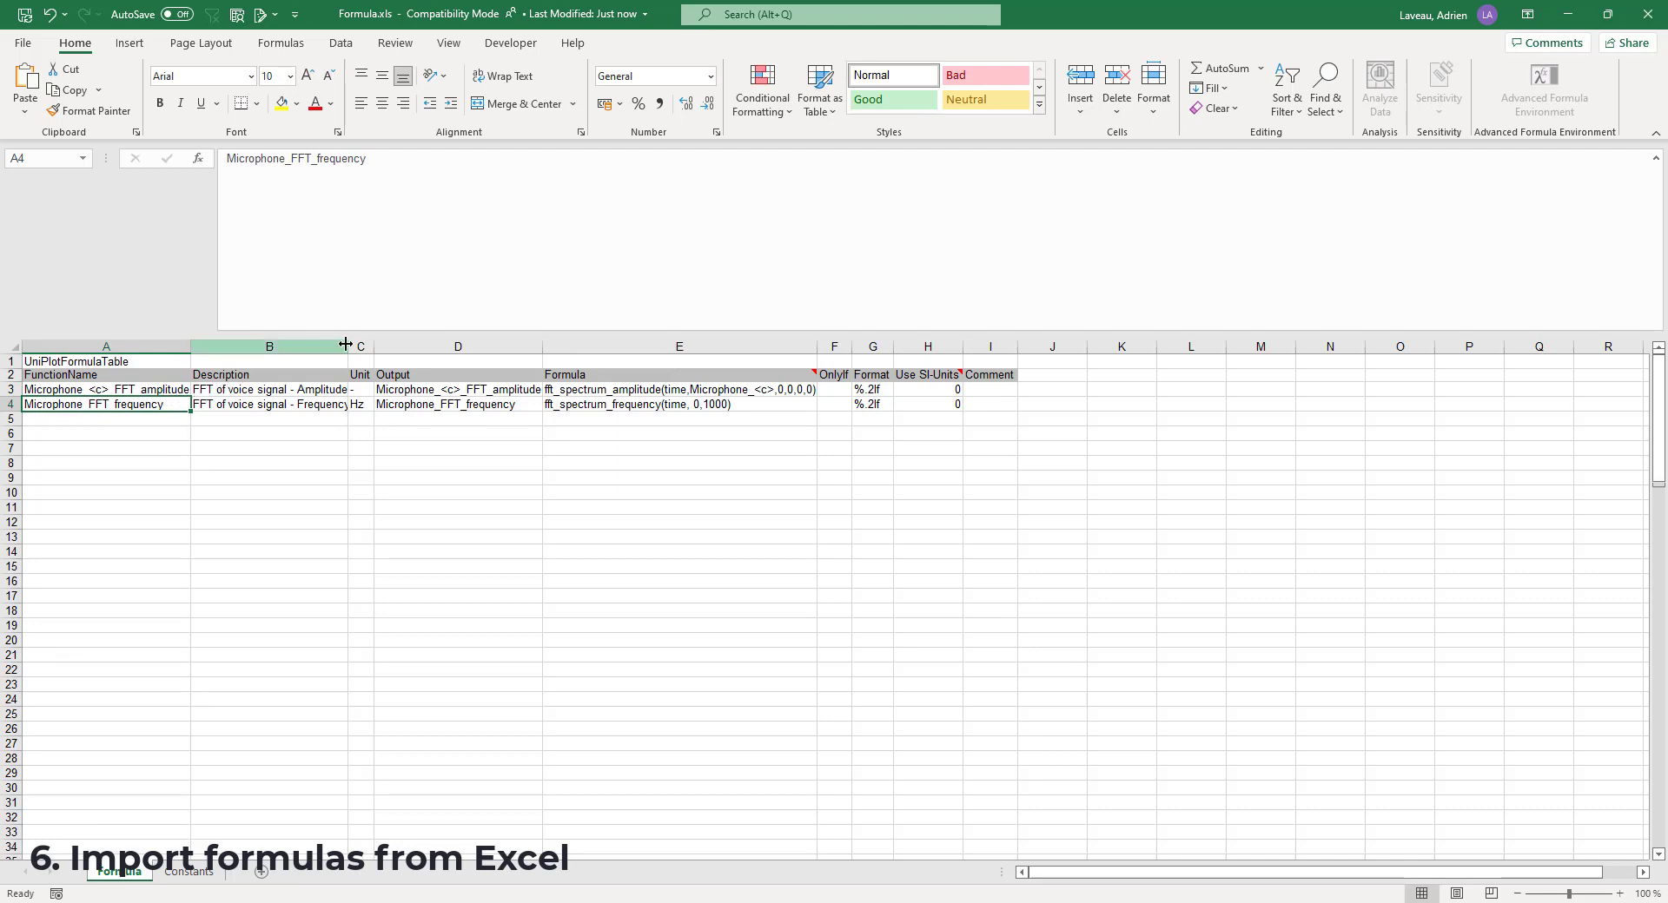
pyautogui.moveTo(348, 346); pyautogui.dragTo(399, 347)
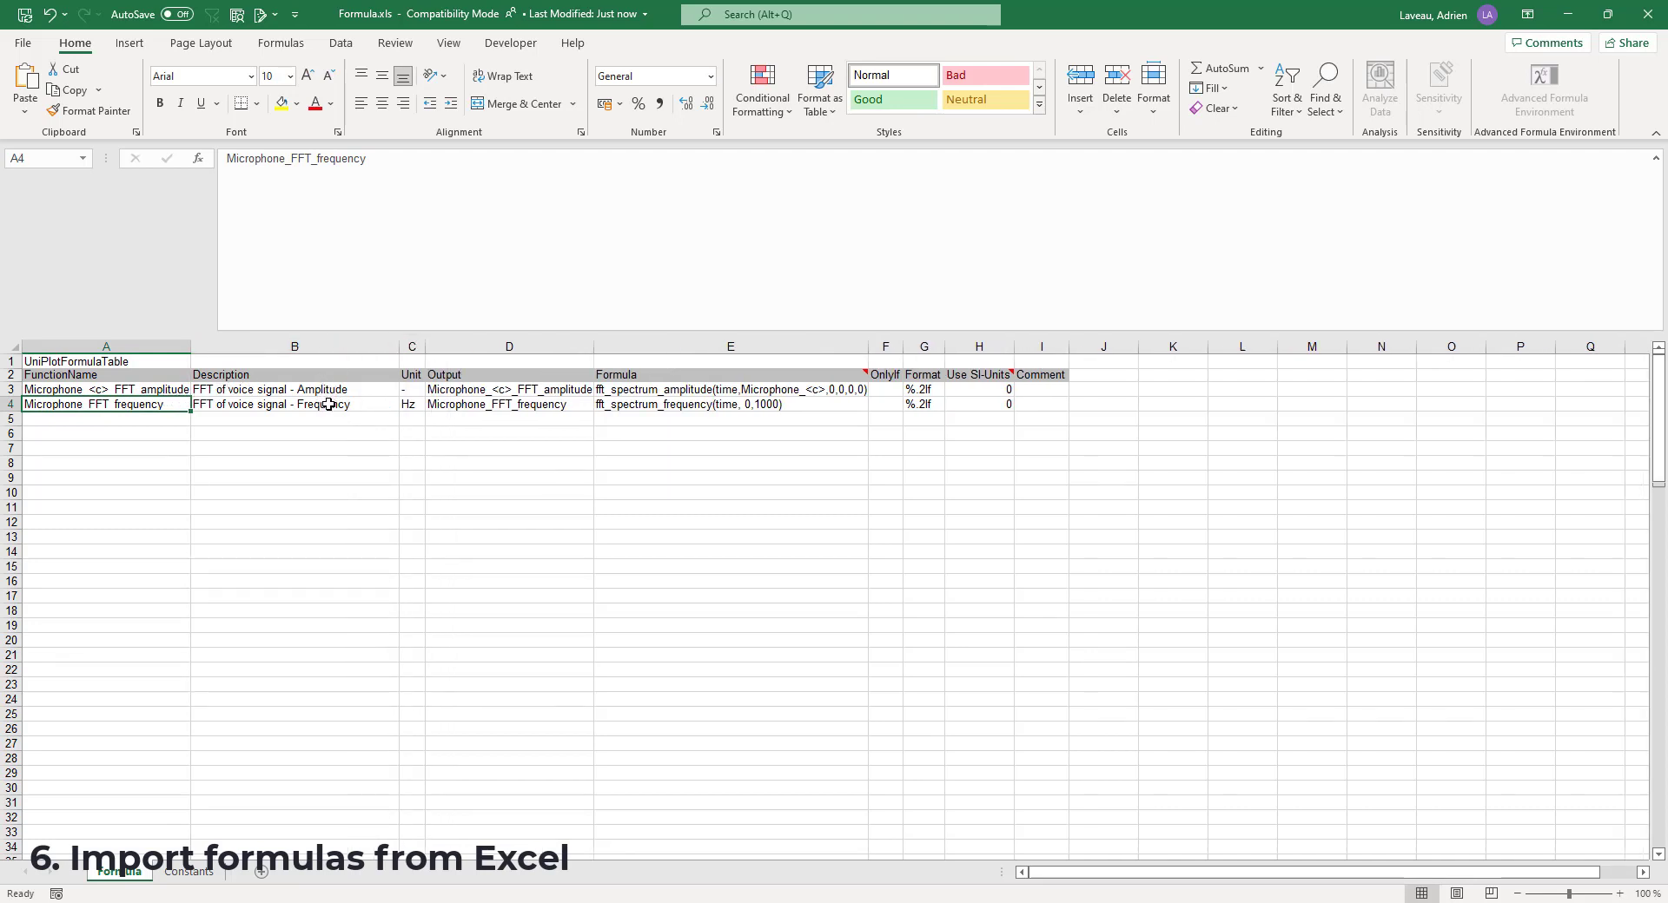
pyautogui.click(410, 404)
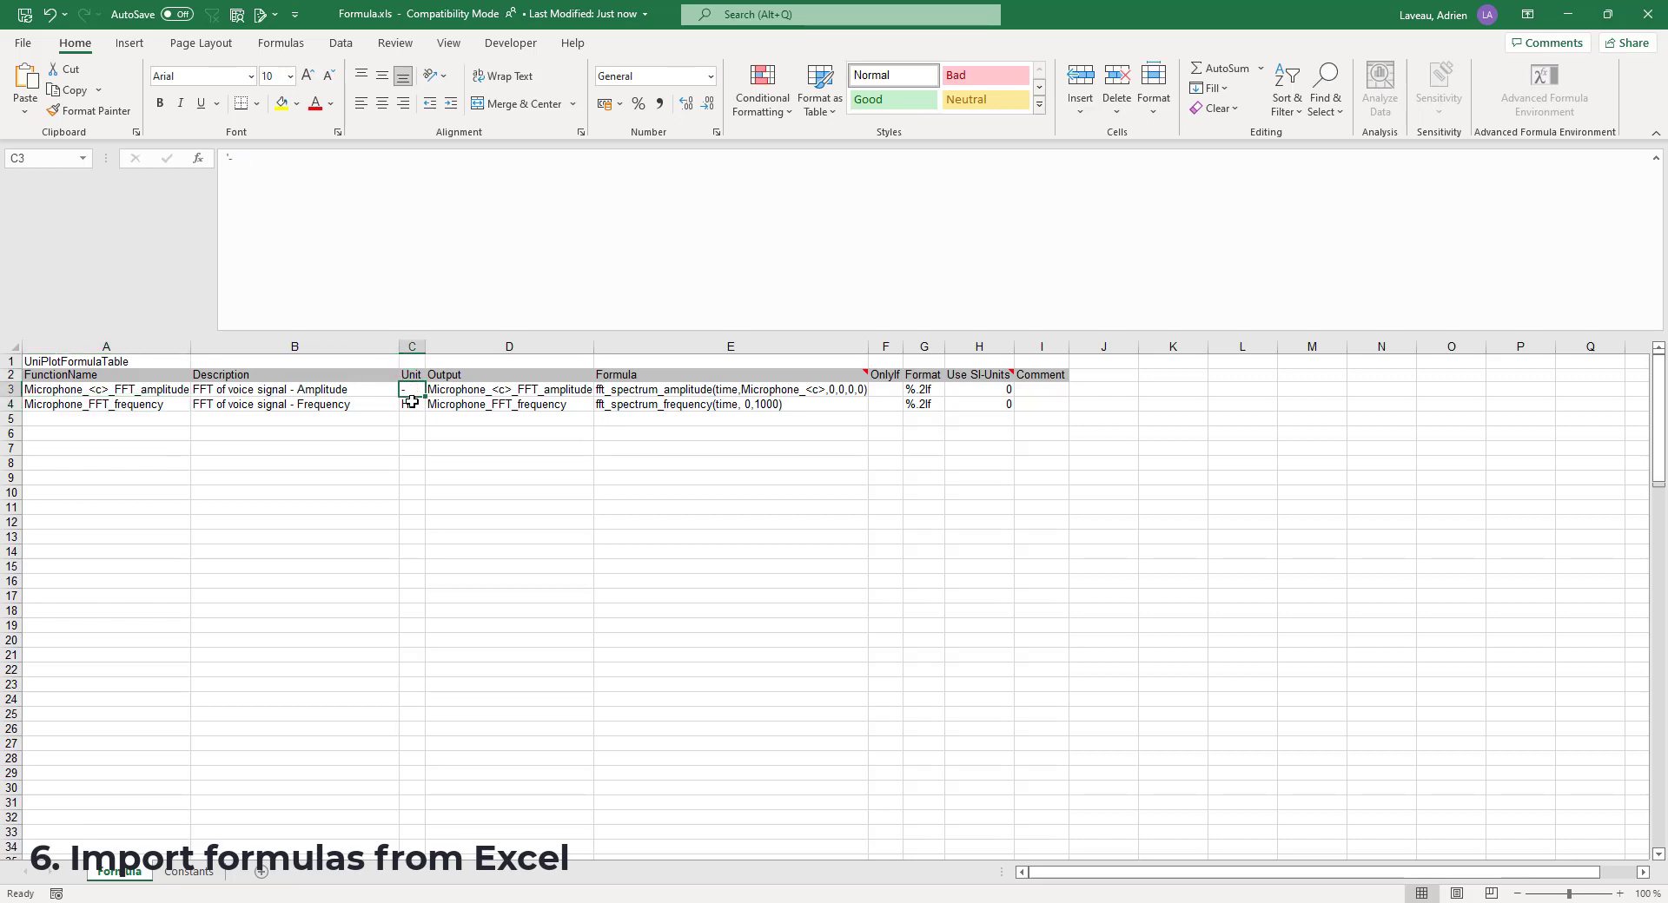
pyautogui.click(410, 389)
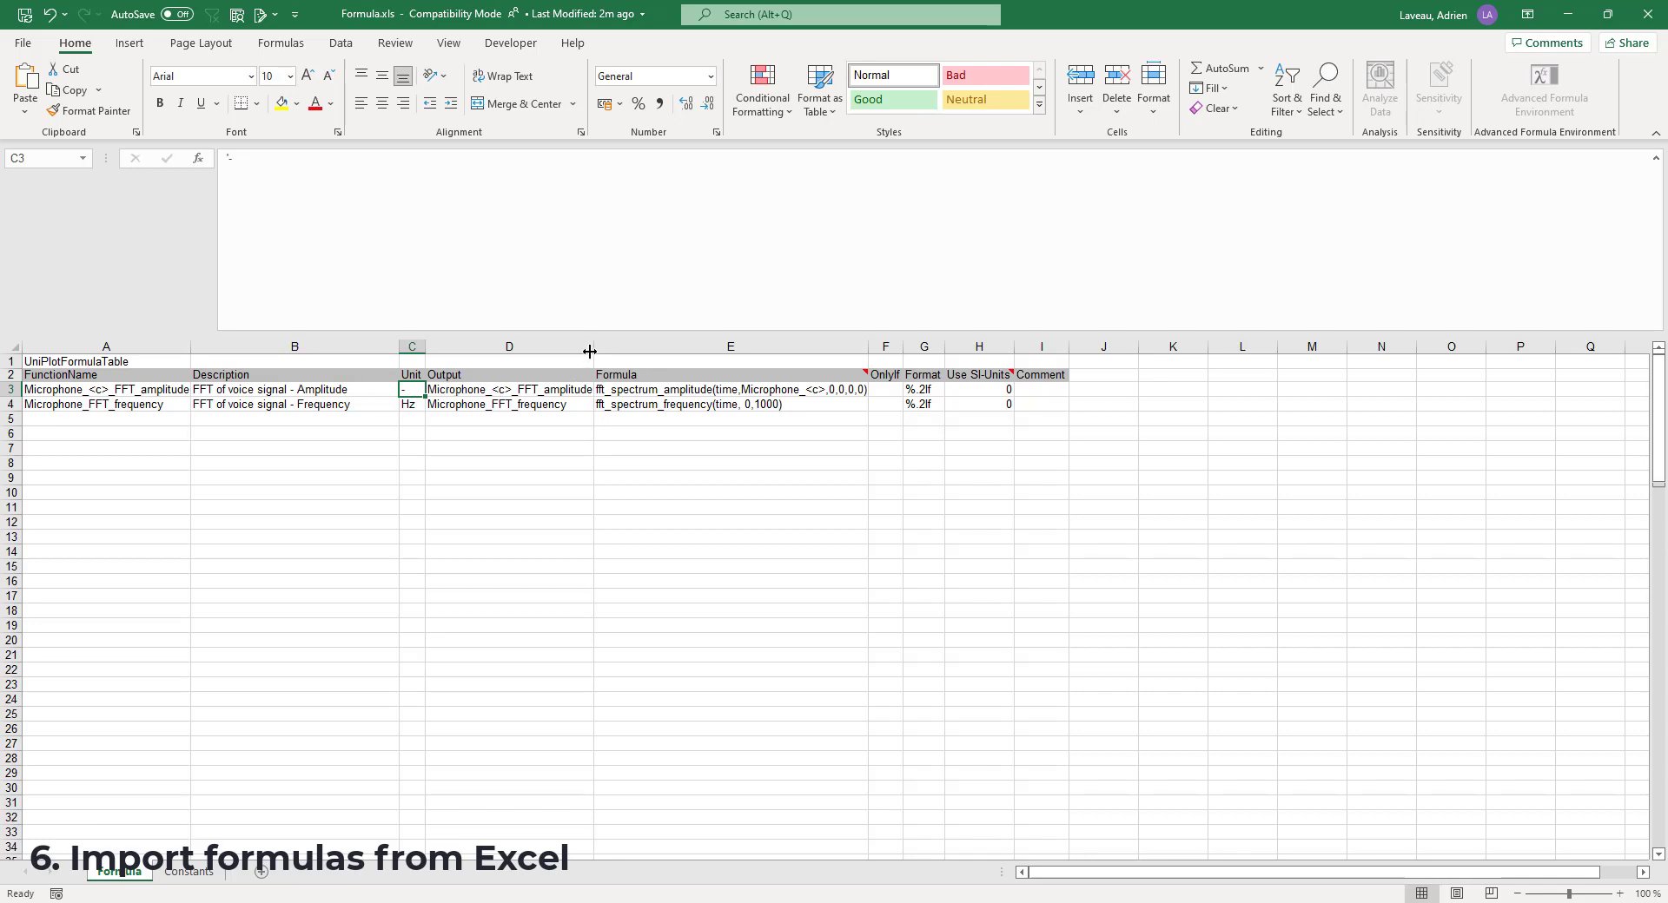
pyautogui.moveTo(592, 346); pyautogui.dragTo(615, 347)
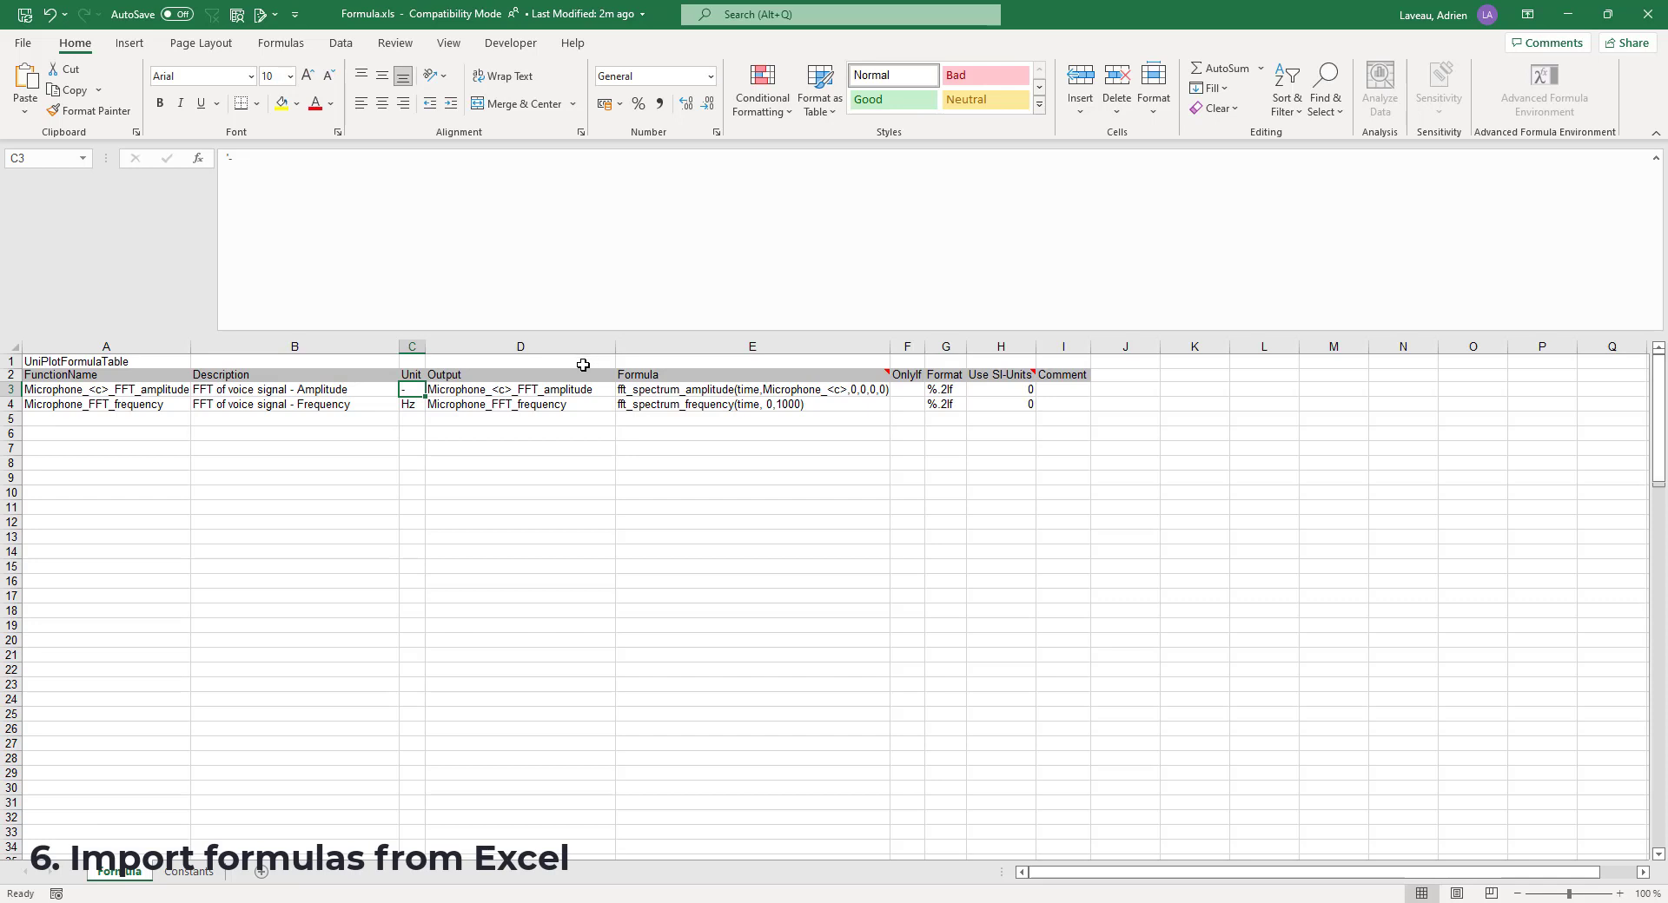
# Examine the output names and formula expressions of the FFT amplitude and FFT frequency rows.
pyautogui.click(499, 388)
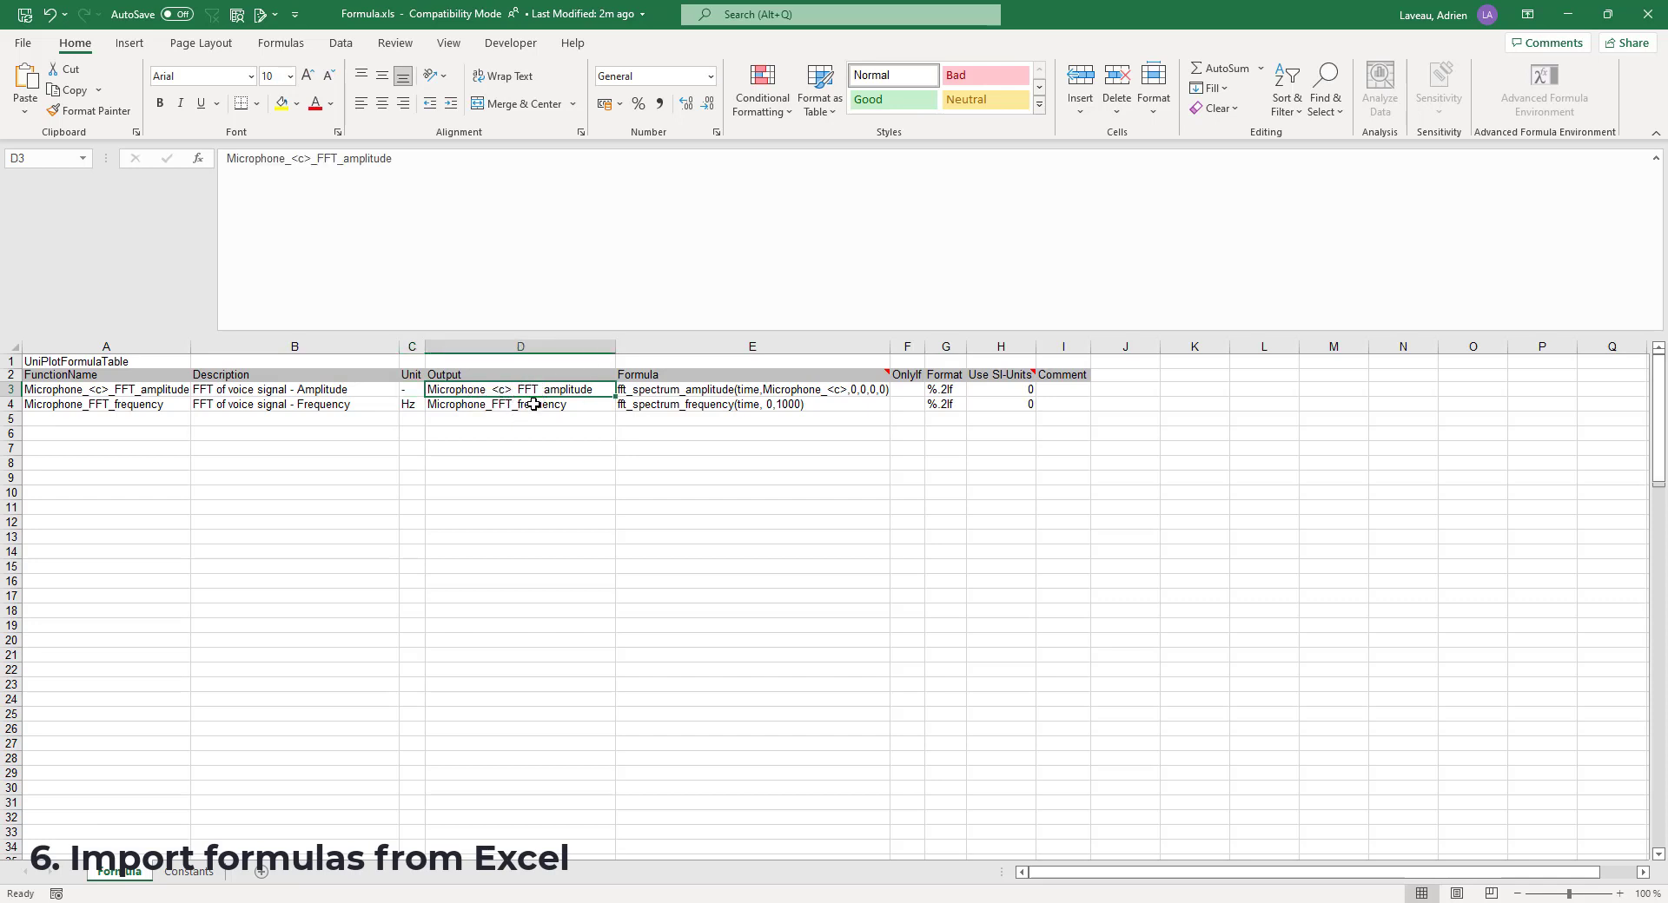
pyautogui.click(536, 403)
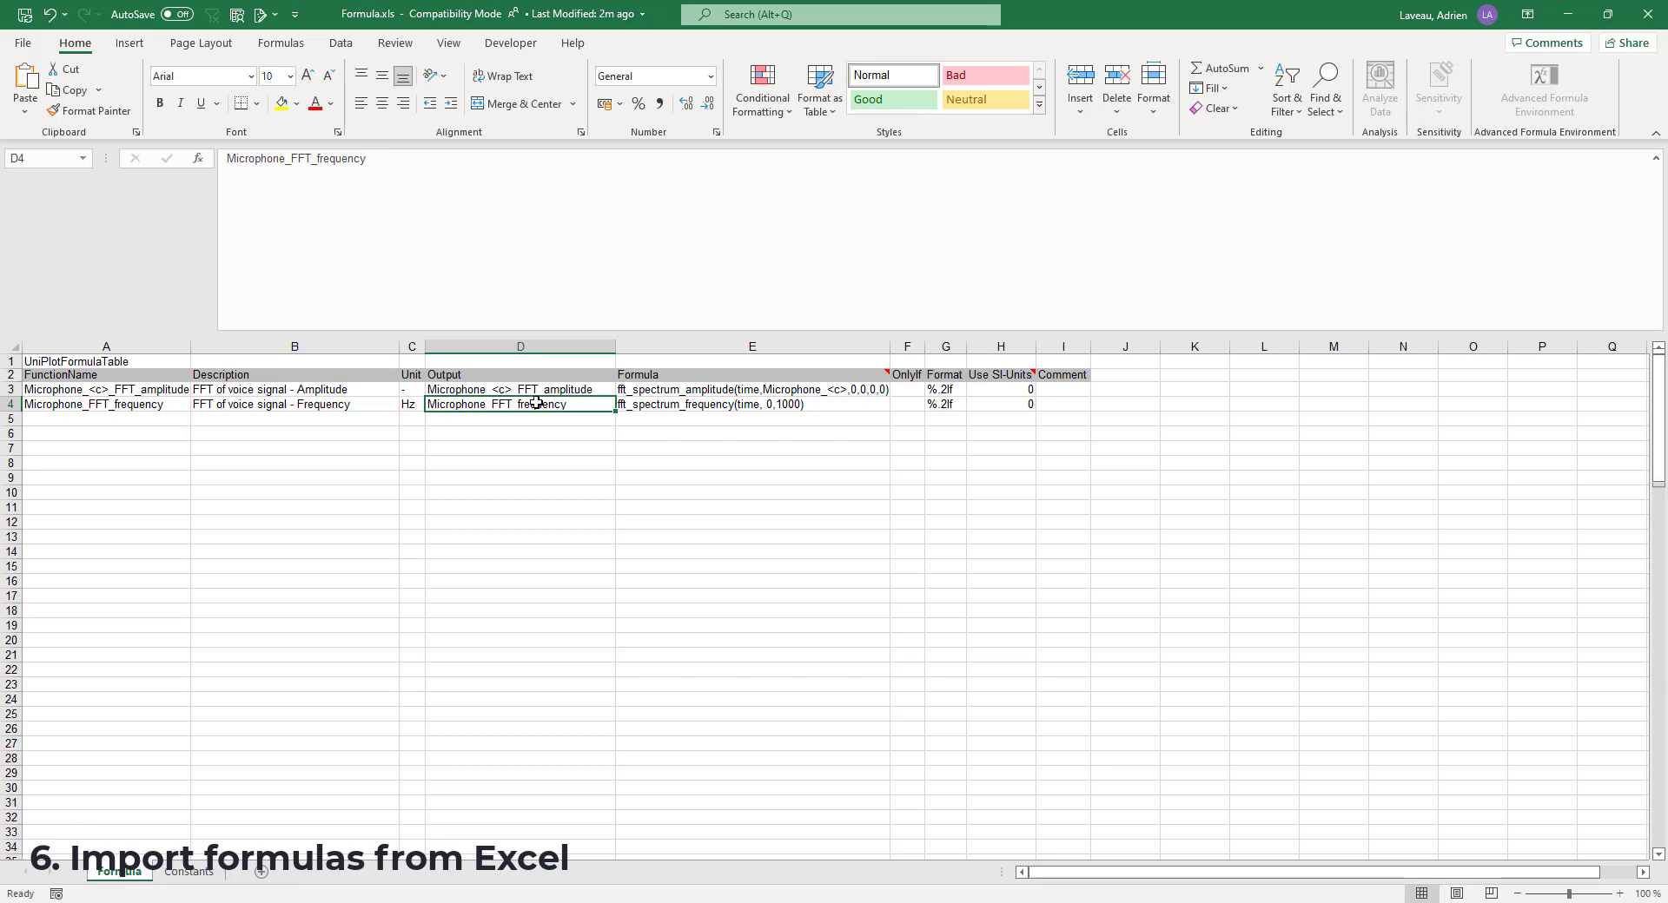
pyautogui.click(637, 393)
pyautogui.moveTo(118, 391); pyautogui.dragTo(1120, 389)
pyautogui.click(749, 391)
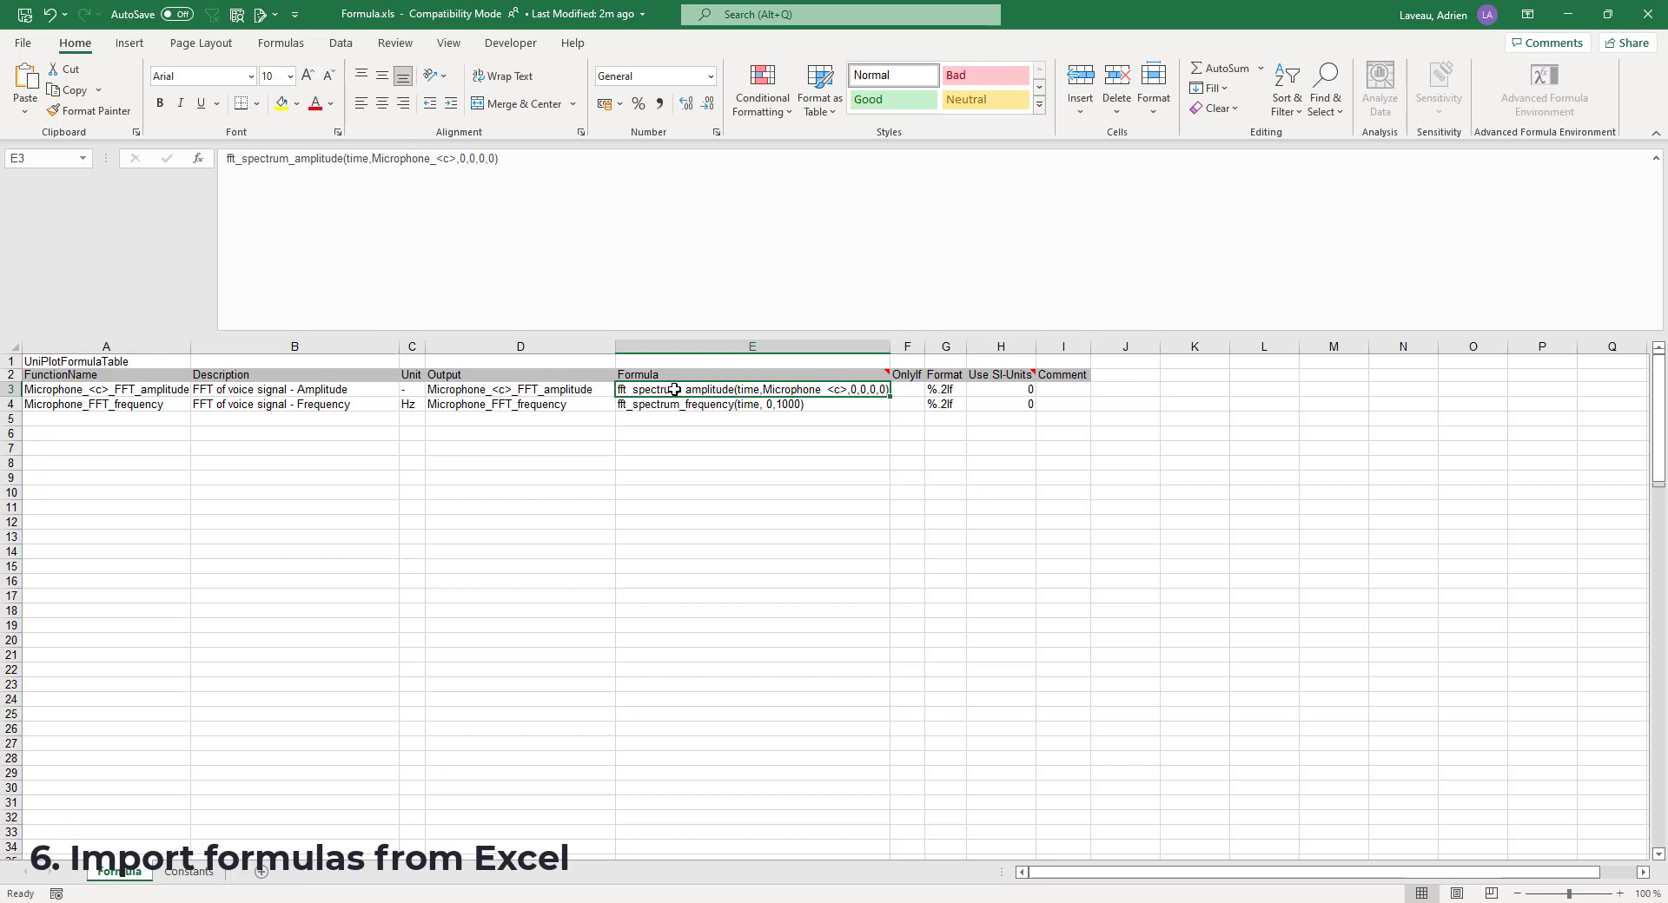
pyautogui.click(721, 405)
pyautogui.click(722, 393)
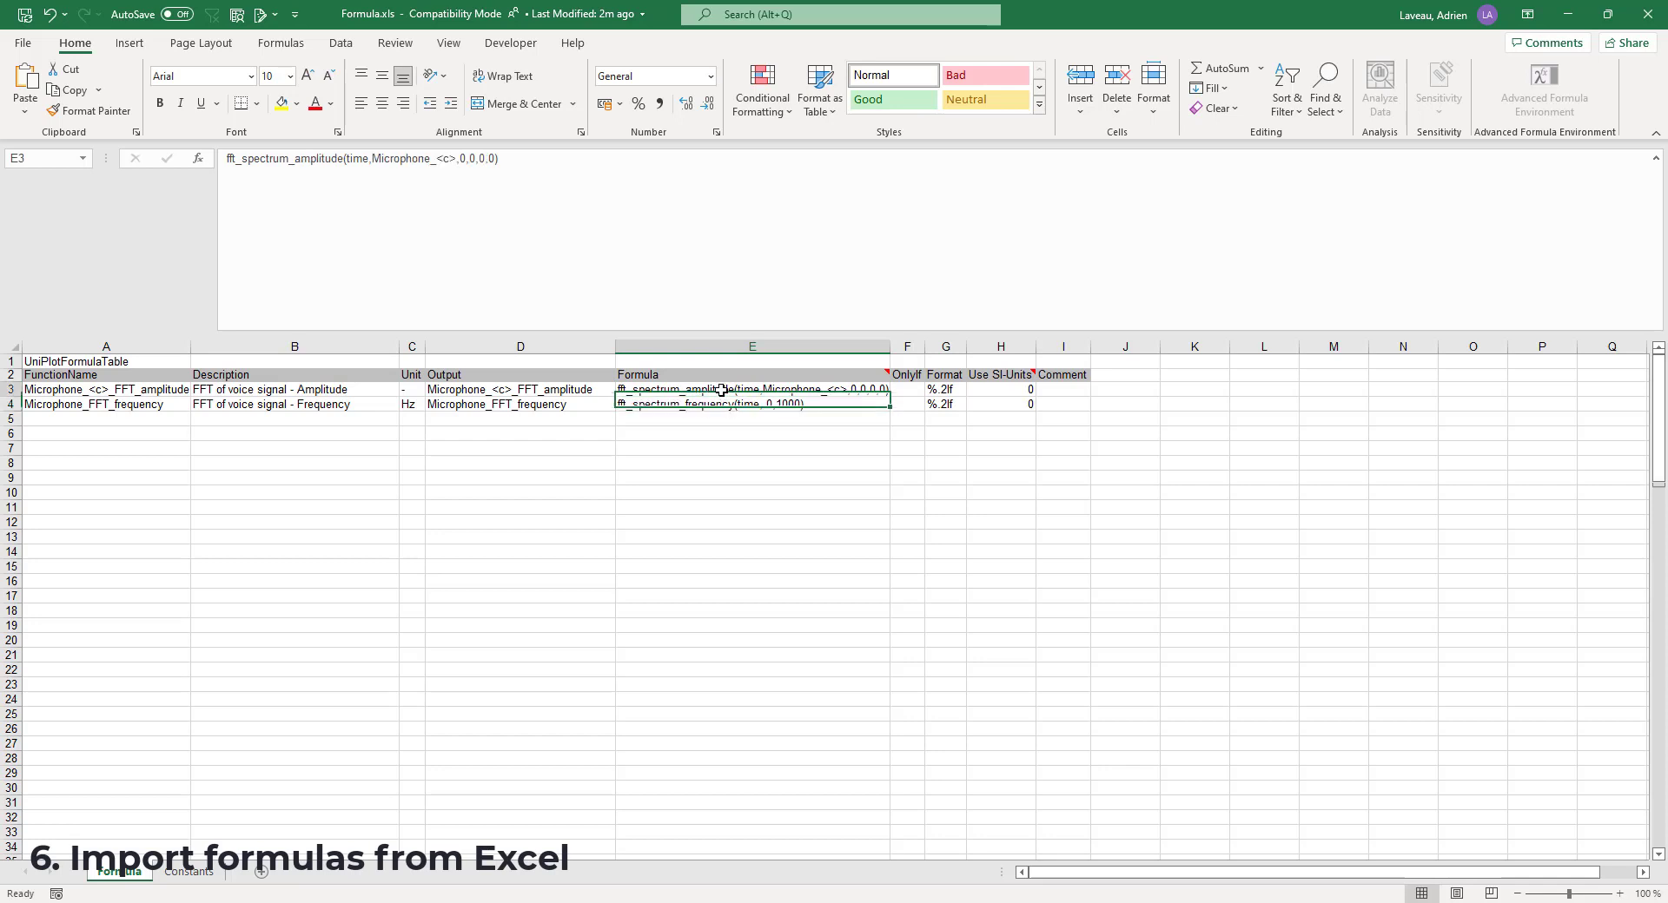
pyautogui.click(721, 404)
pyautogui.click(705, 390)
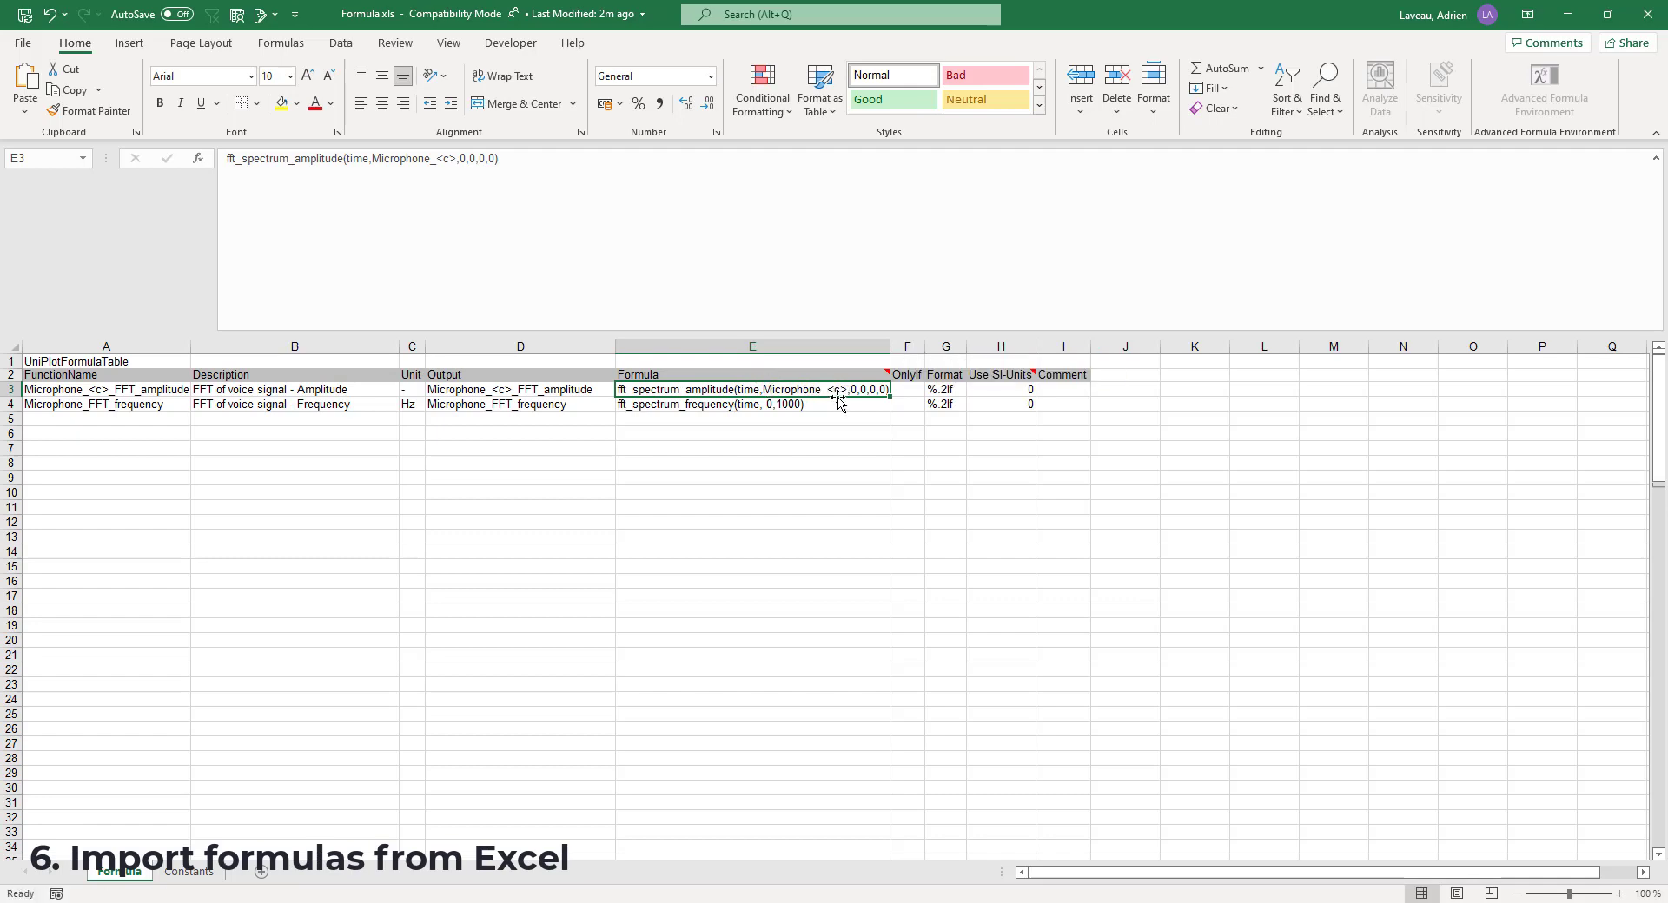
# Enlarge the formula table and examine its Format and Use SI-Units columns and the complete Microphone_FFT_frequency row.
pyautogui.keyDown('ctrl'); pyautogui.scroll(3, 851, 399); pyautogui.keyUp('ctrl')
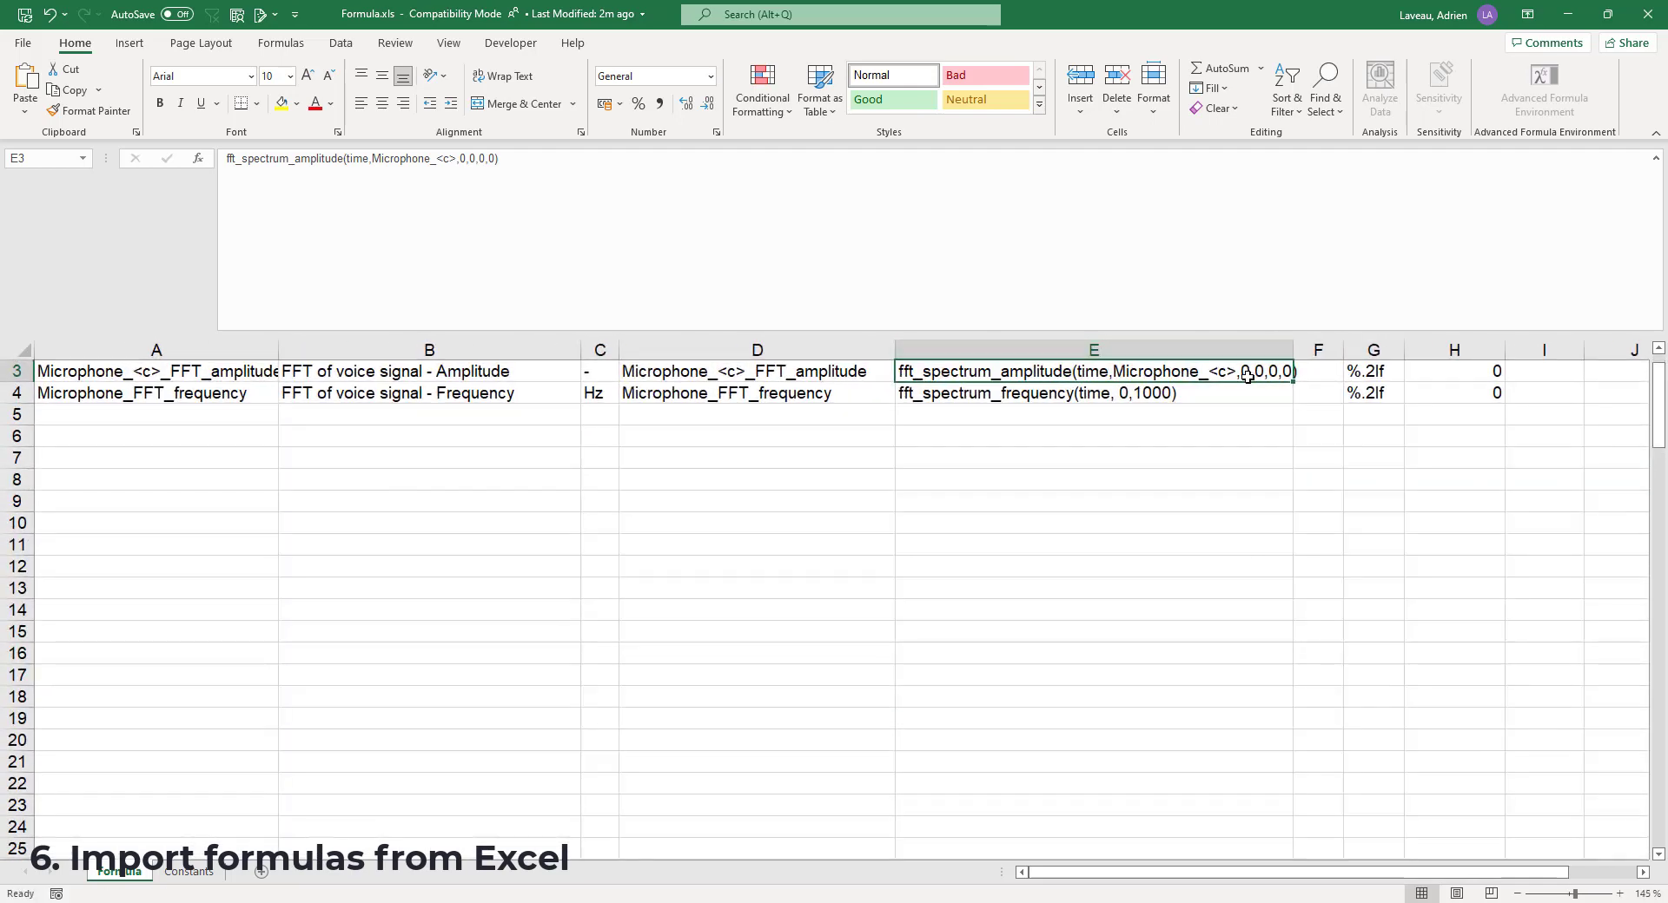
pyautogui.scroll(1, 1248, 375)
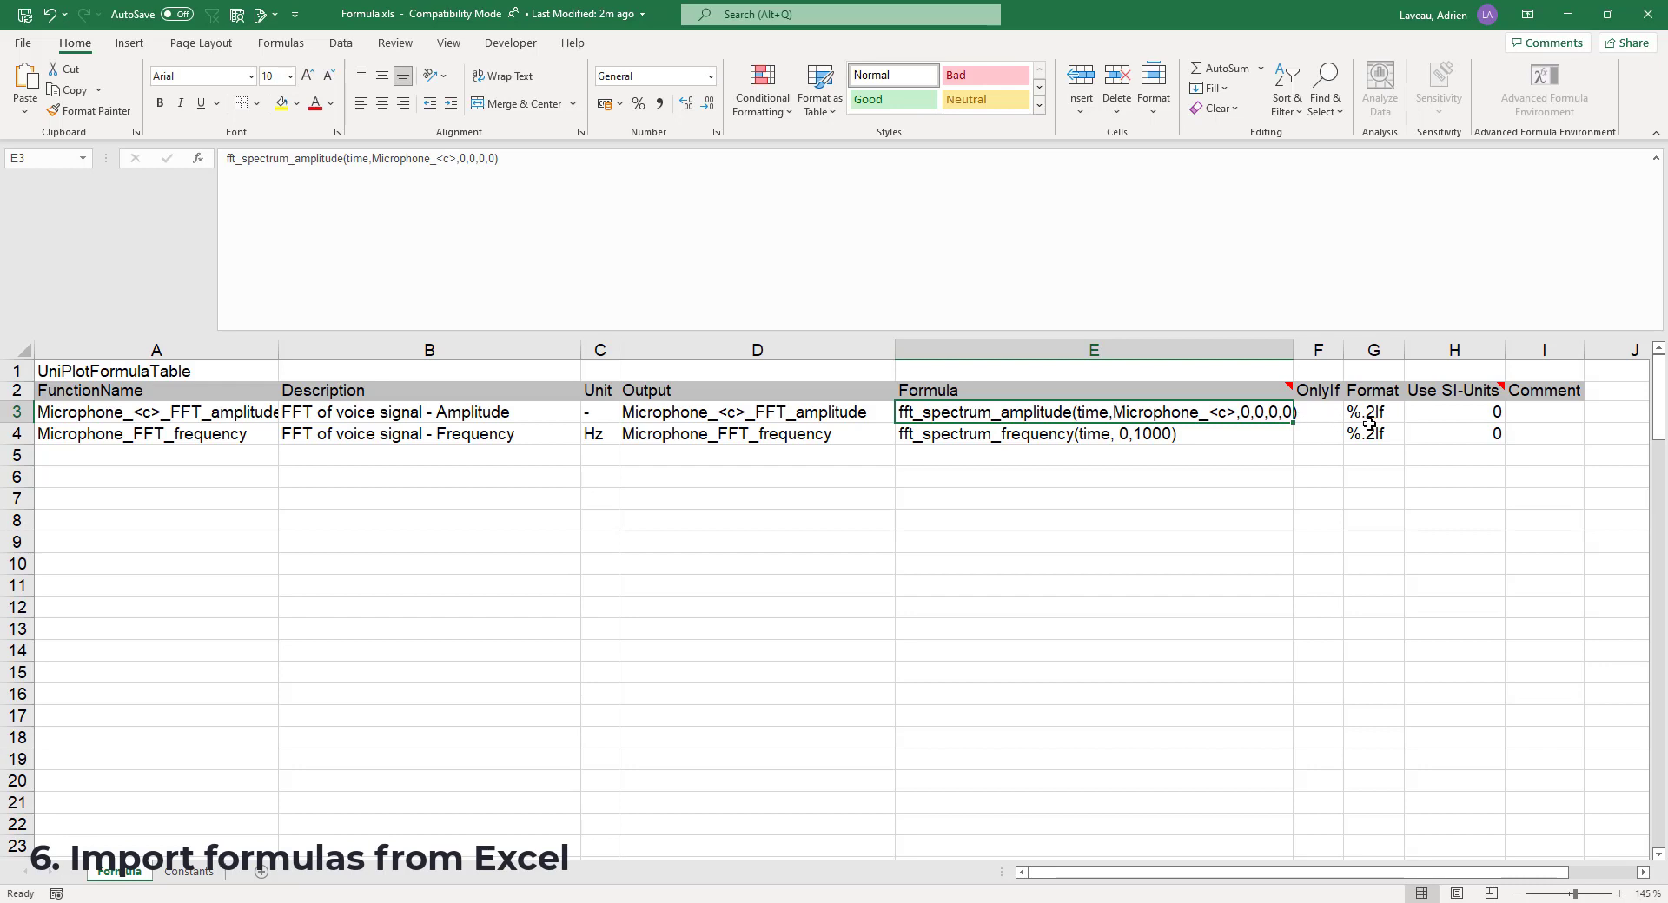
pyautogui.click(1373, 350)
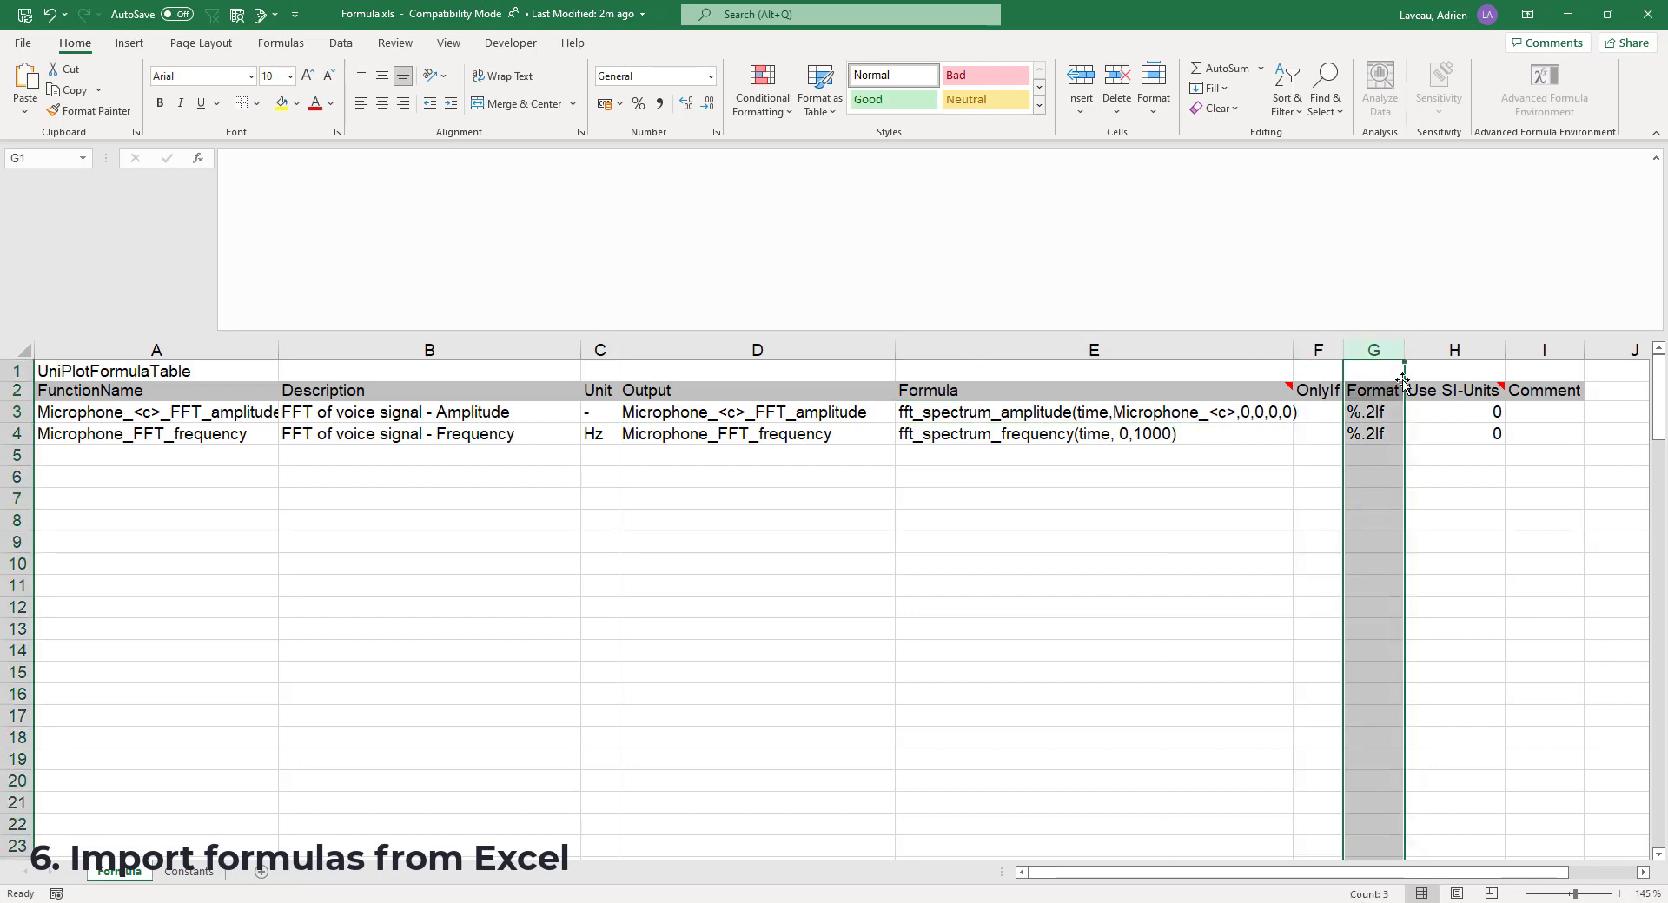
pyautogui.click(1424, 413)
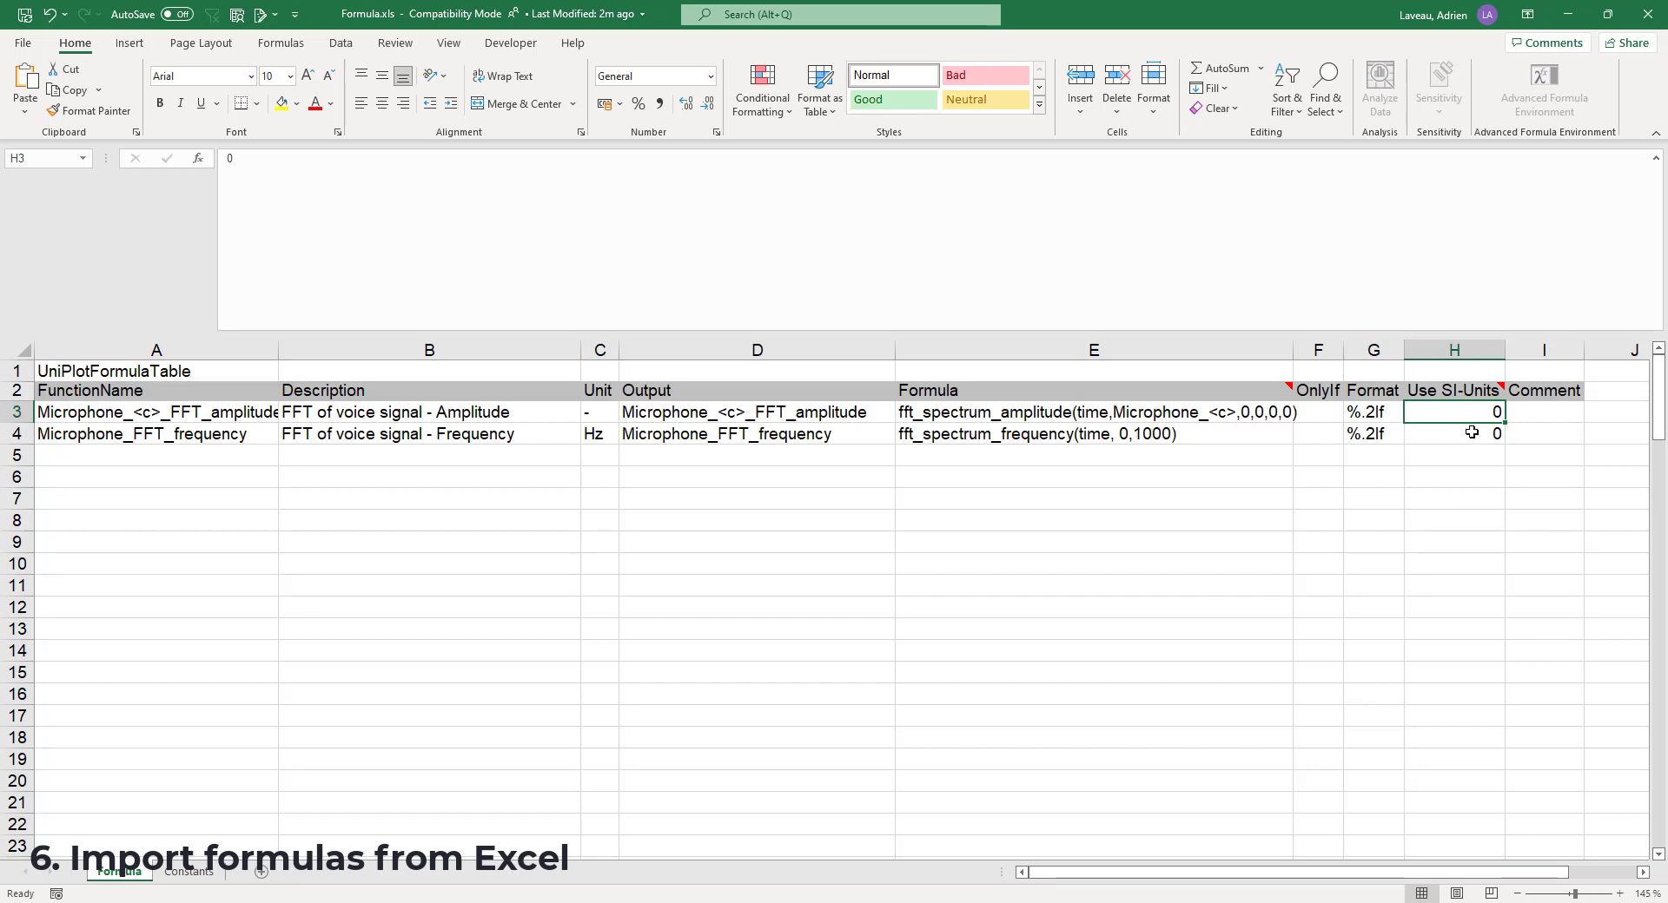
pyautogui.moveTo(222, 440); pyautogui.dragTo(1471, 438)
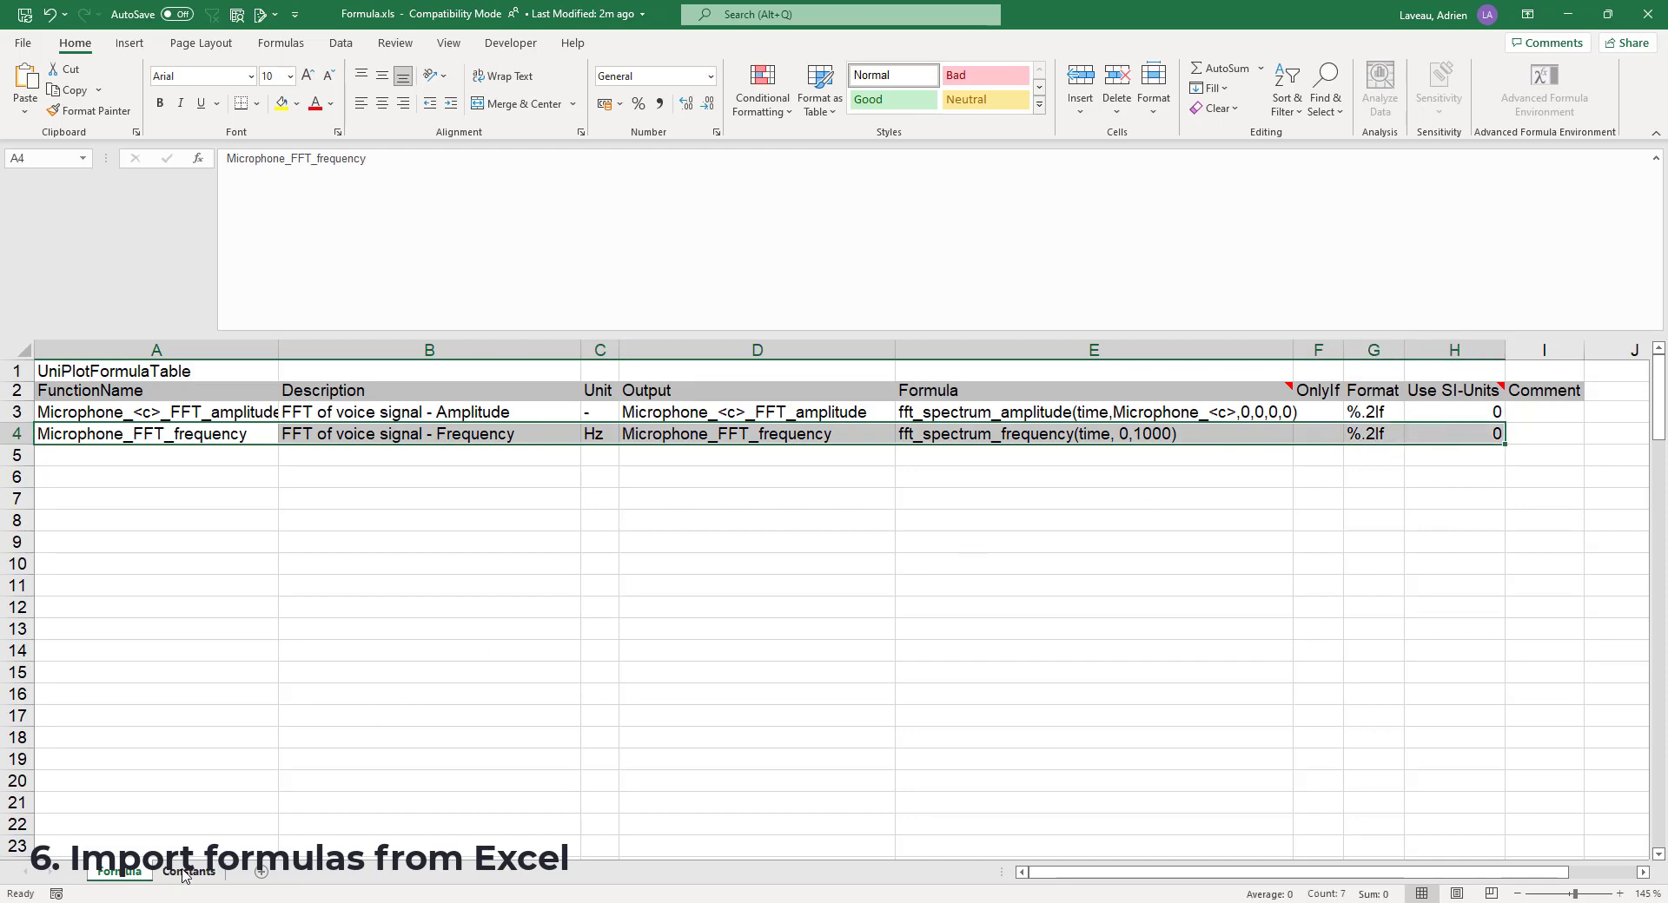
# Examine the GainMic microphone gain entry on the Constants sheet.
pyautogui.click(192, 871)
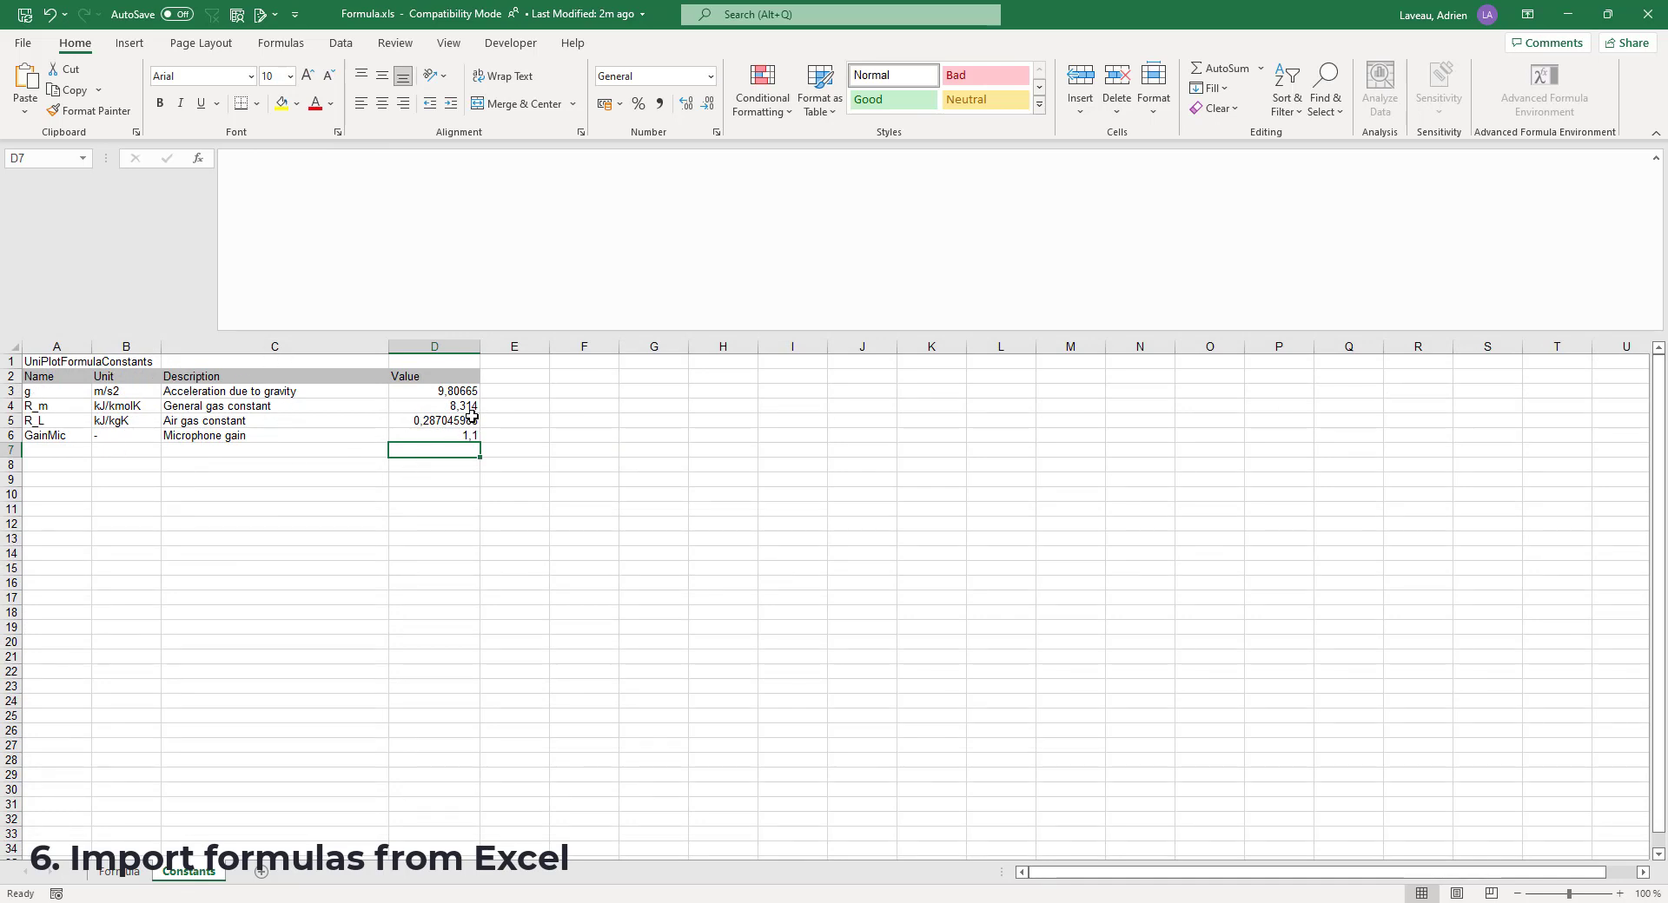
pyautogui.click(39, 434)
pyautogui.moveTo(39, 434); pyautogui.dragTo(434, 435)
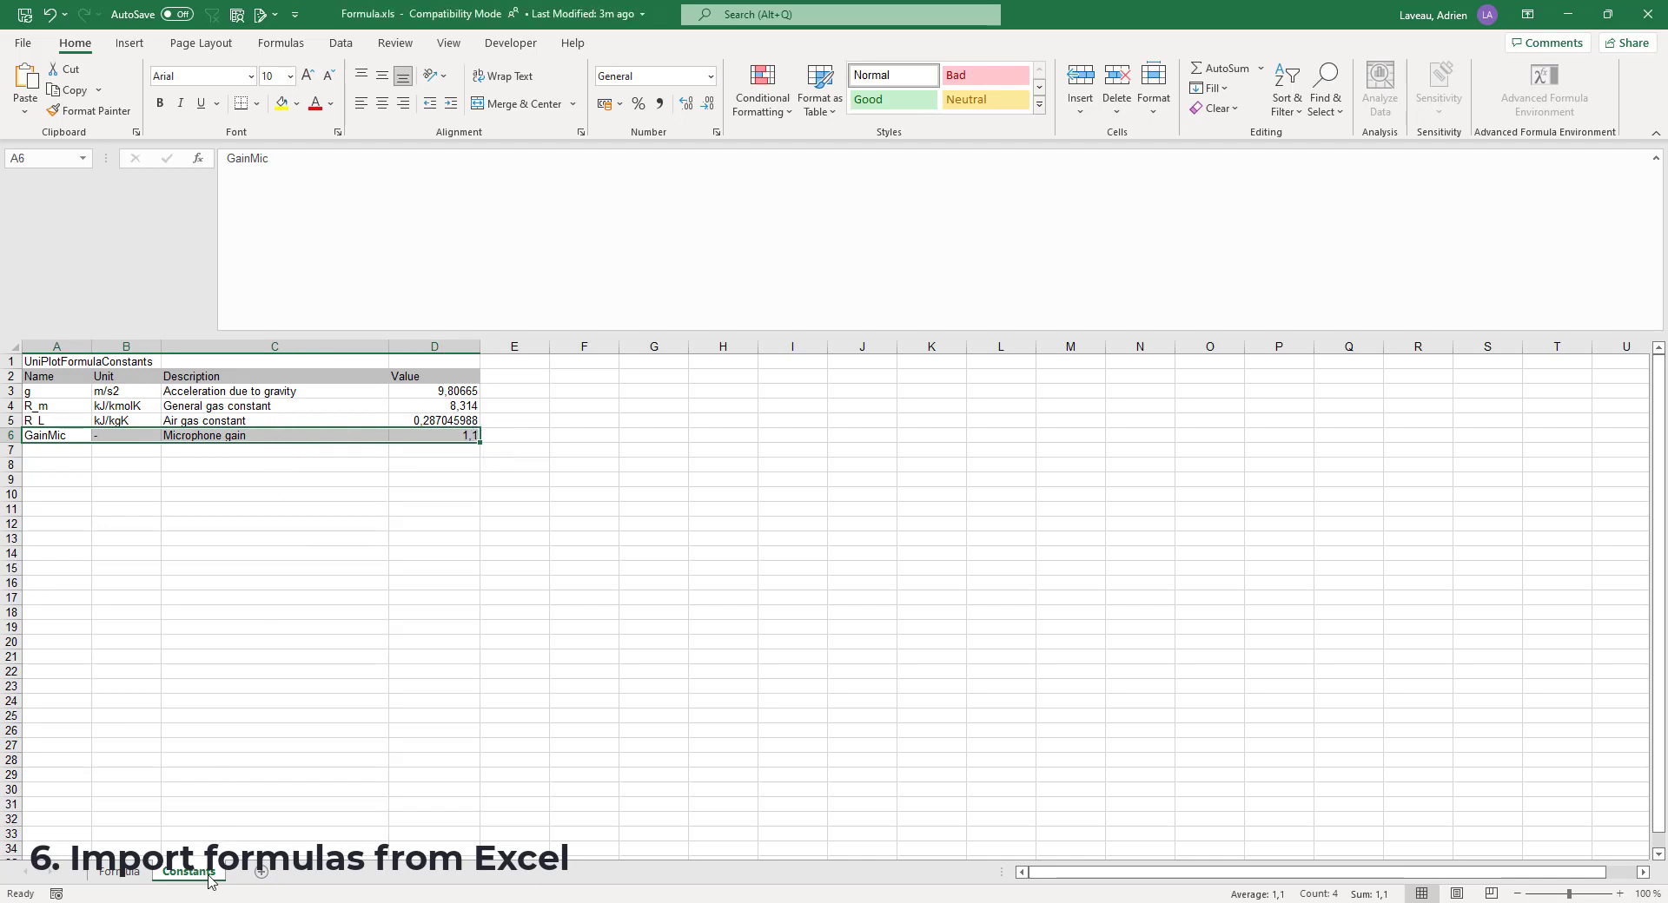
# Return to the Formula sheet and examine its UniPlotFormulaTable title row and column header row.
pyautogui.click(122, 874)
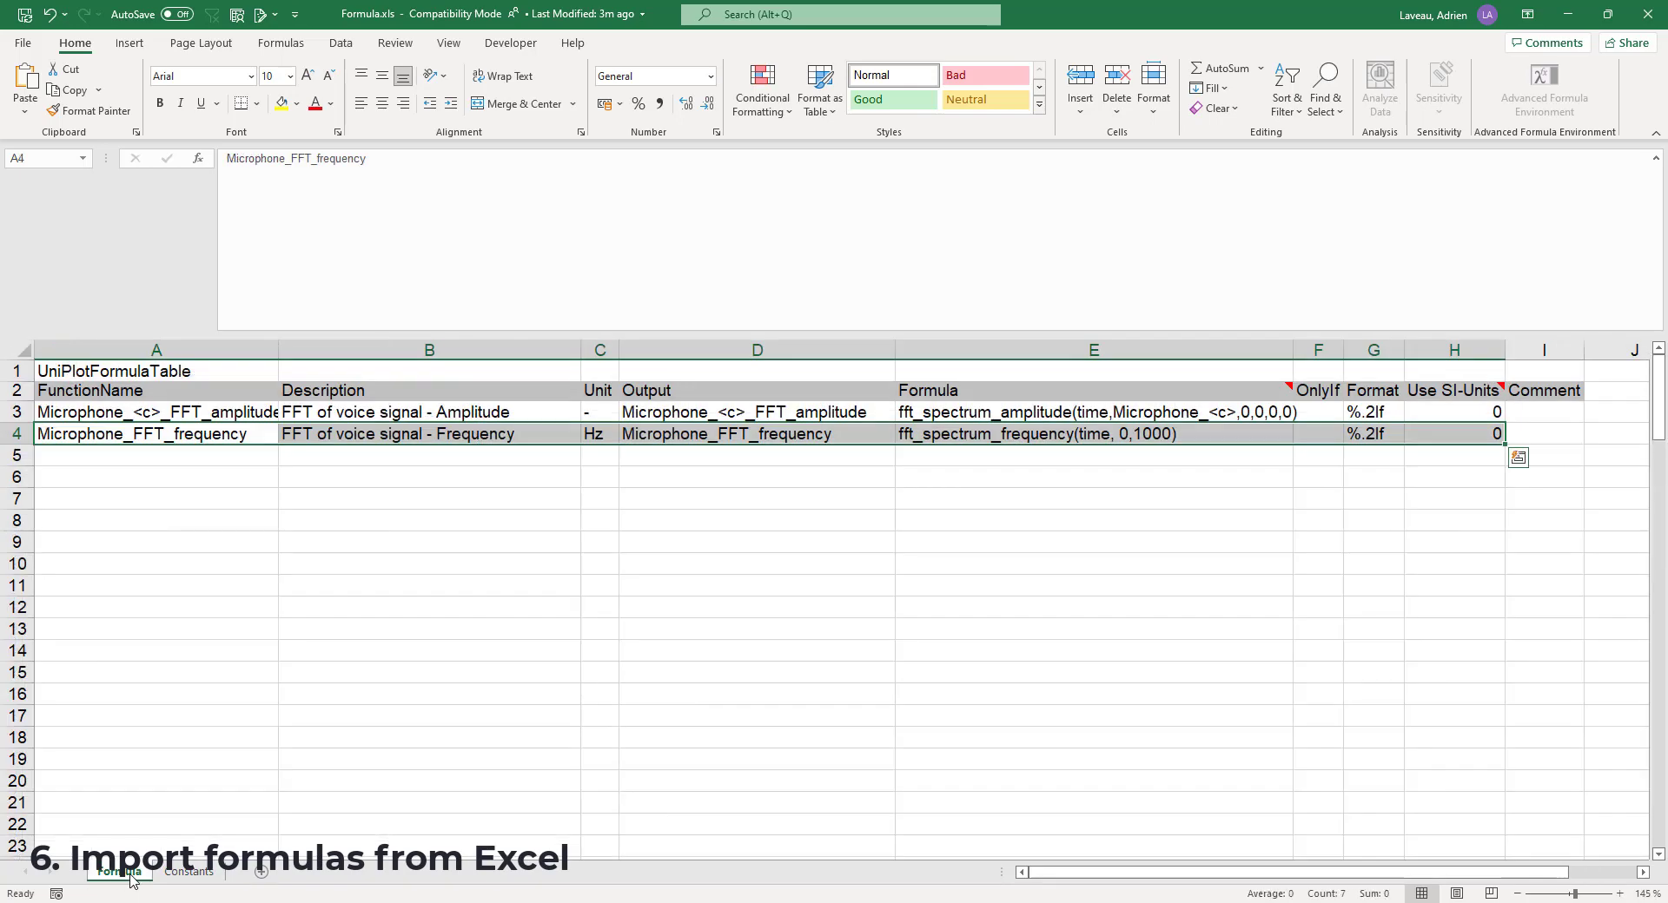
pyautogui.click(89, 528)
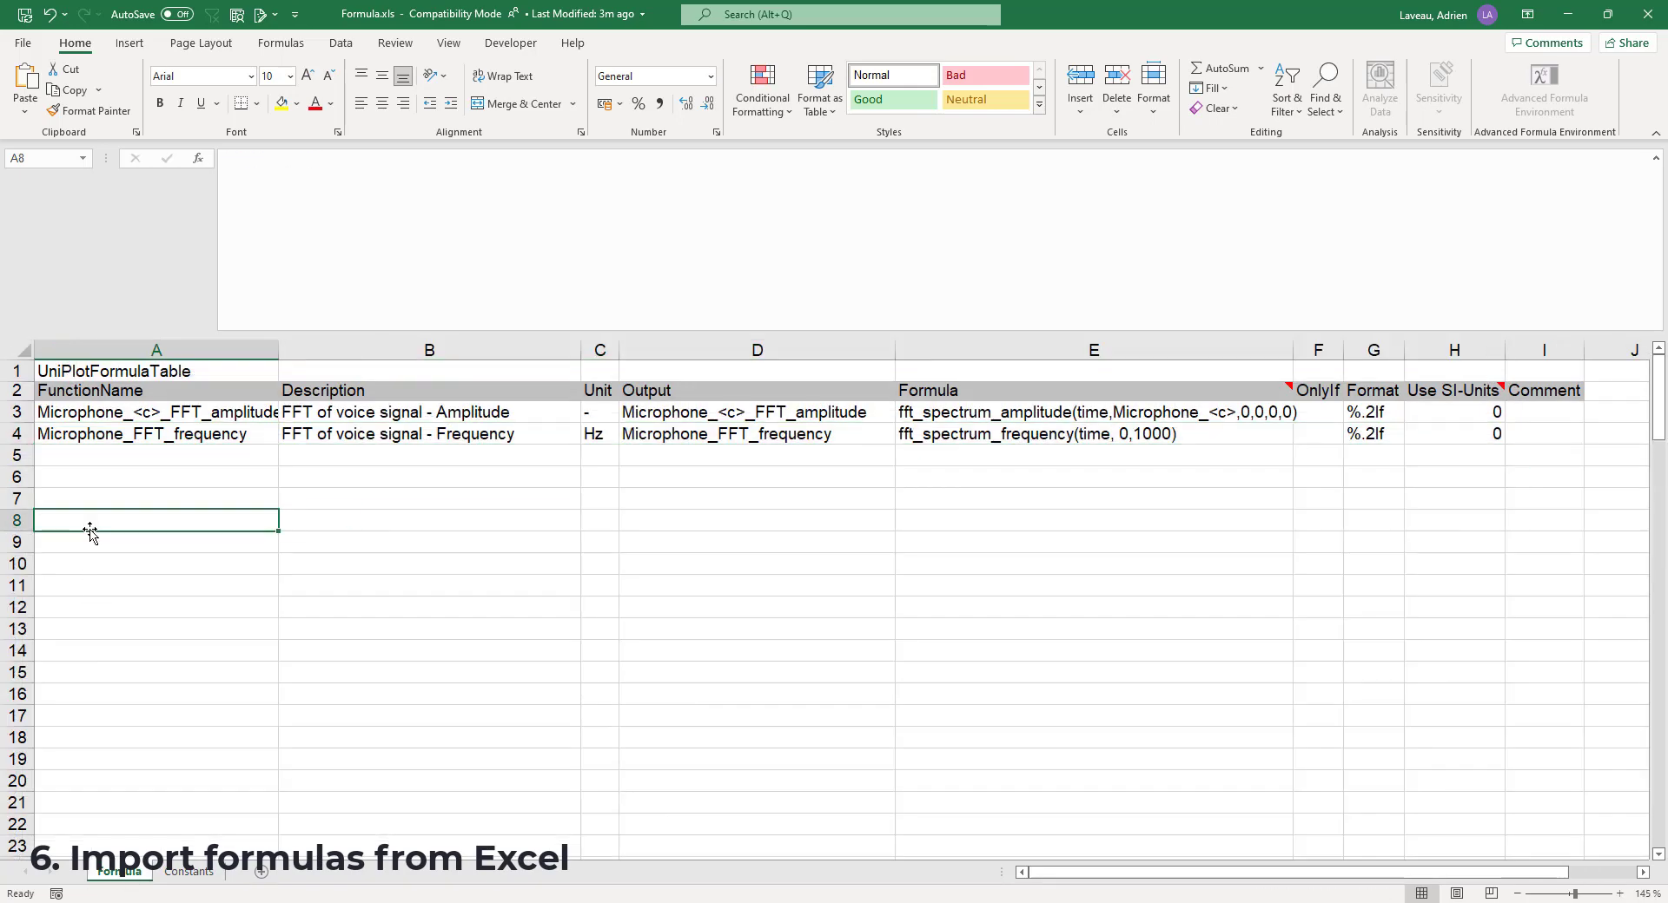
pyautogui.click(124, 371)
pyautogui.moveTo(123, 370); pyautogui.dragTo(1559, 393)
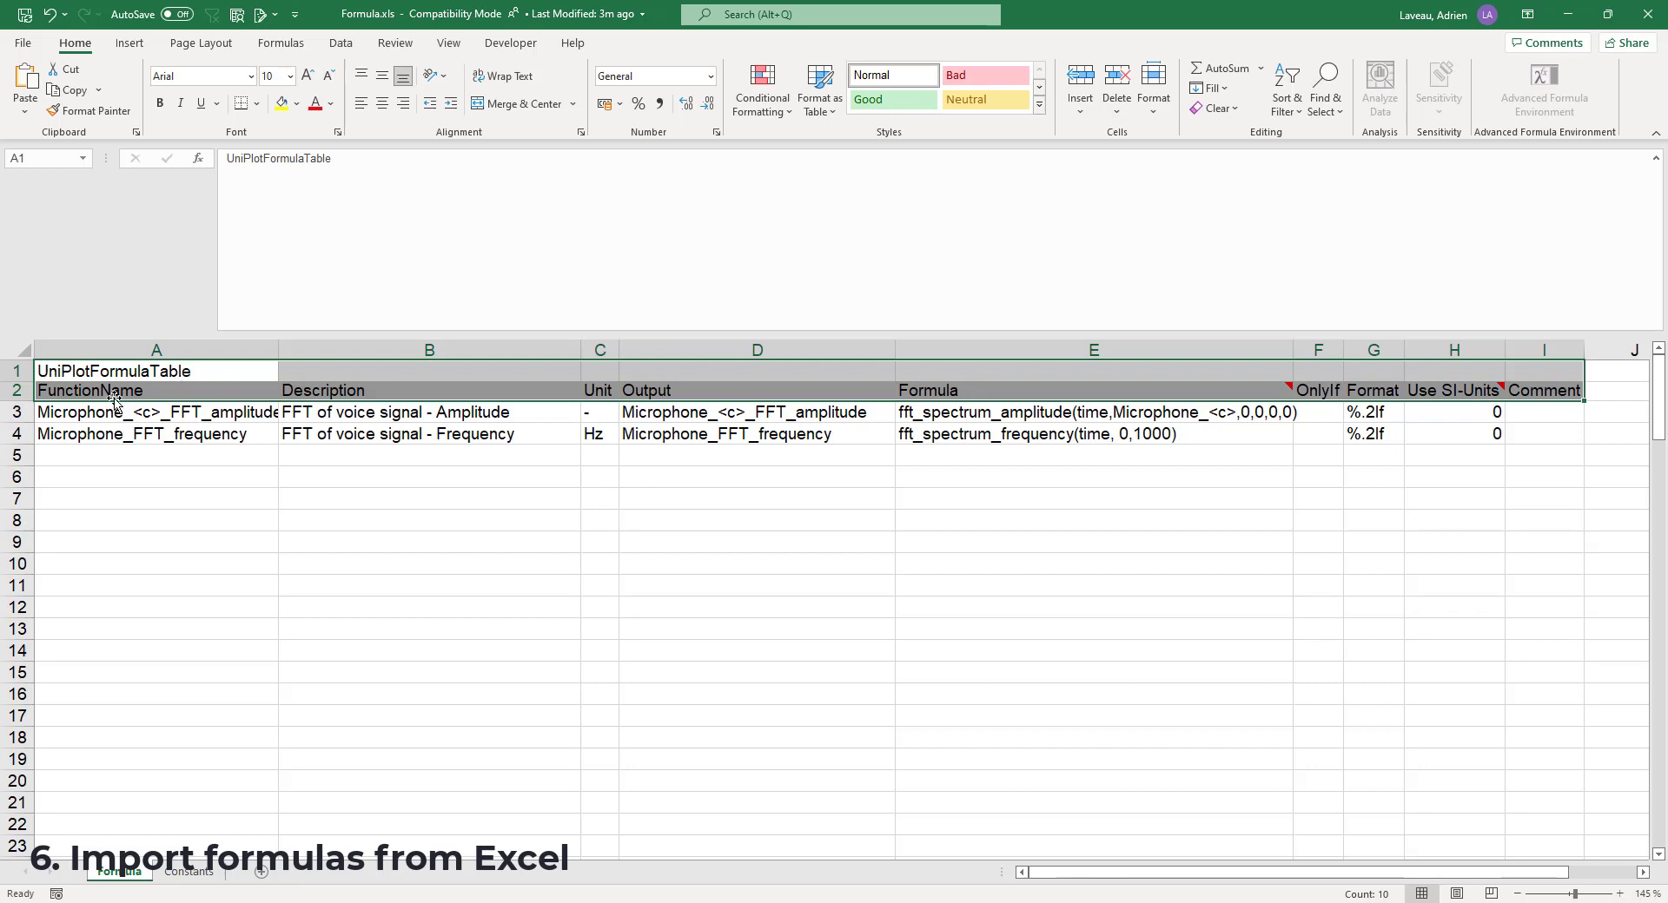
pyautogui.moveTo(52, 396); pyautogui.dragTo(1545, 391)
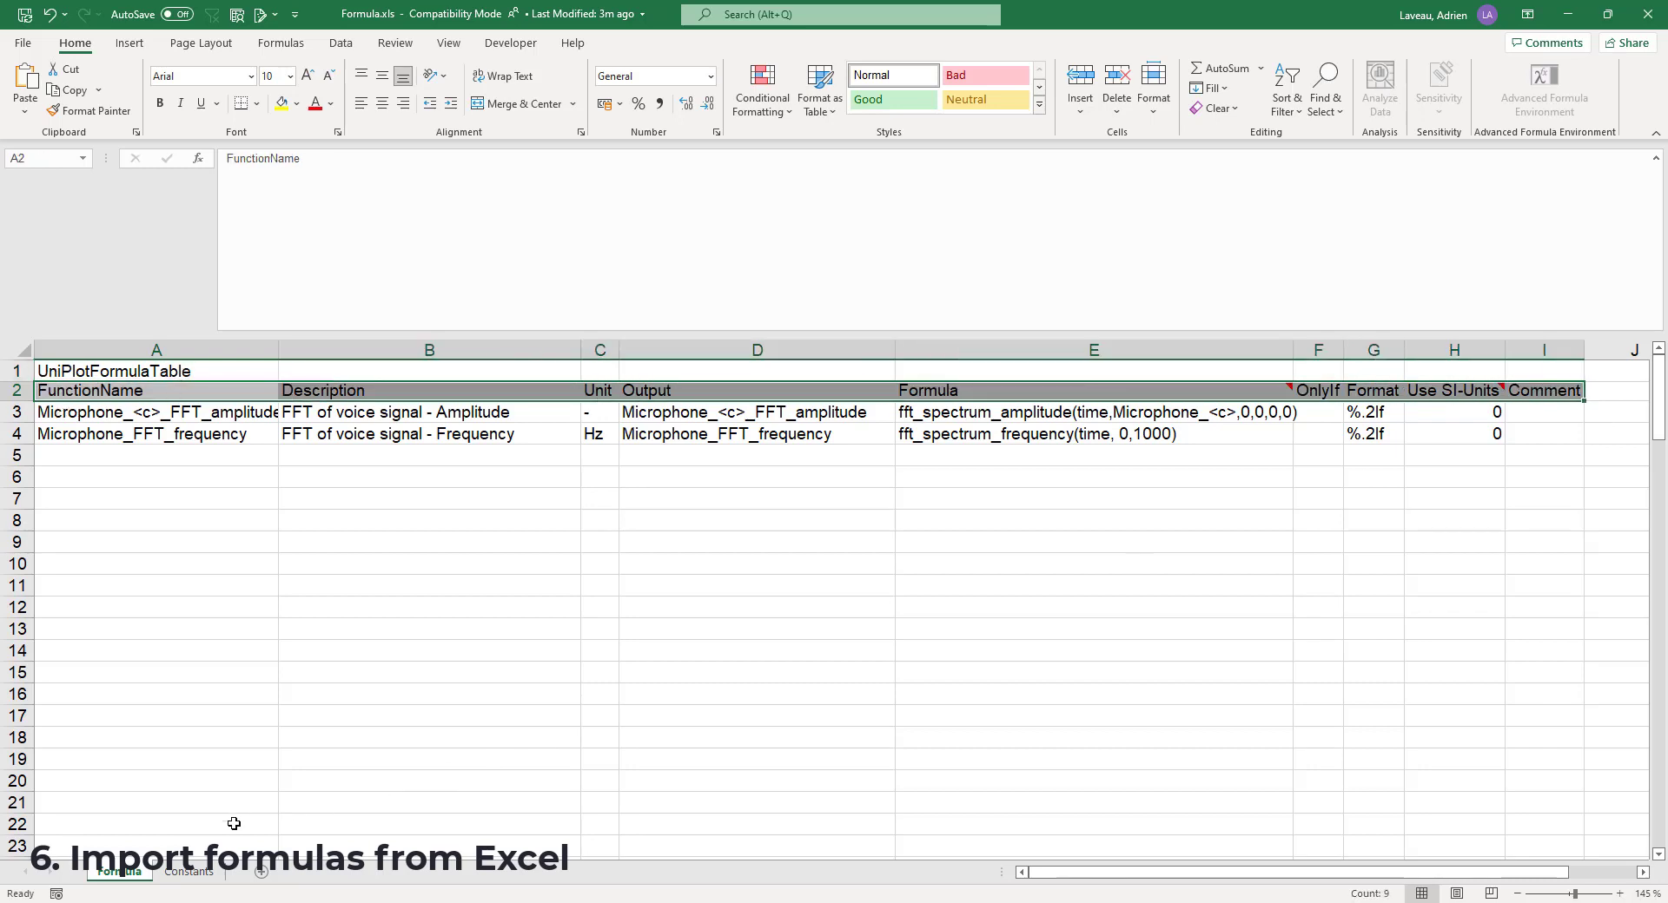
# Examine the UniPlotFormulaConstants title and the Name, Unit, Description and Value column headers on the Constants sheet.
pyautogui.click(189, 871)
pyautogui.click(49, 363)
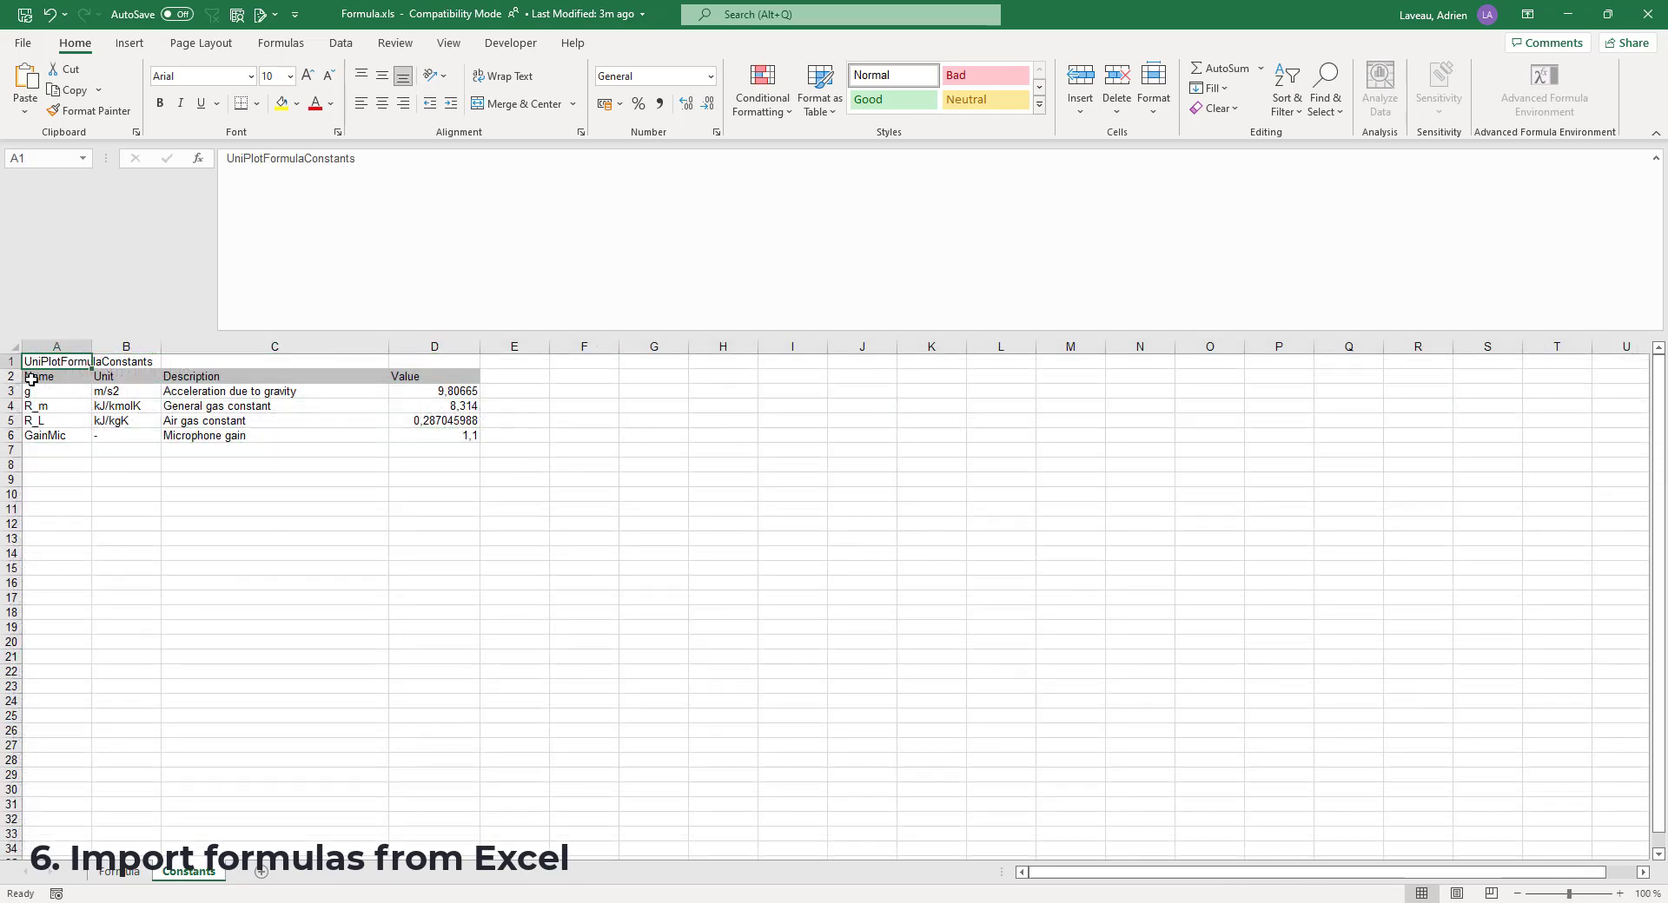
pyautogui.moveTo(31, 379); pyautogui.dragTo(460, 381)
pyautogui.click(410, 524)
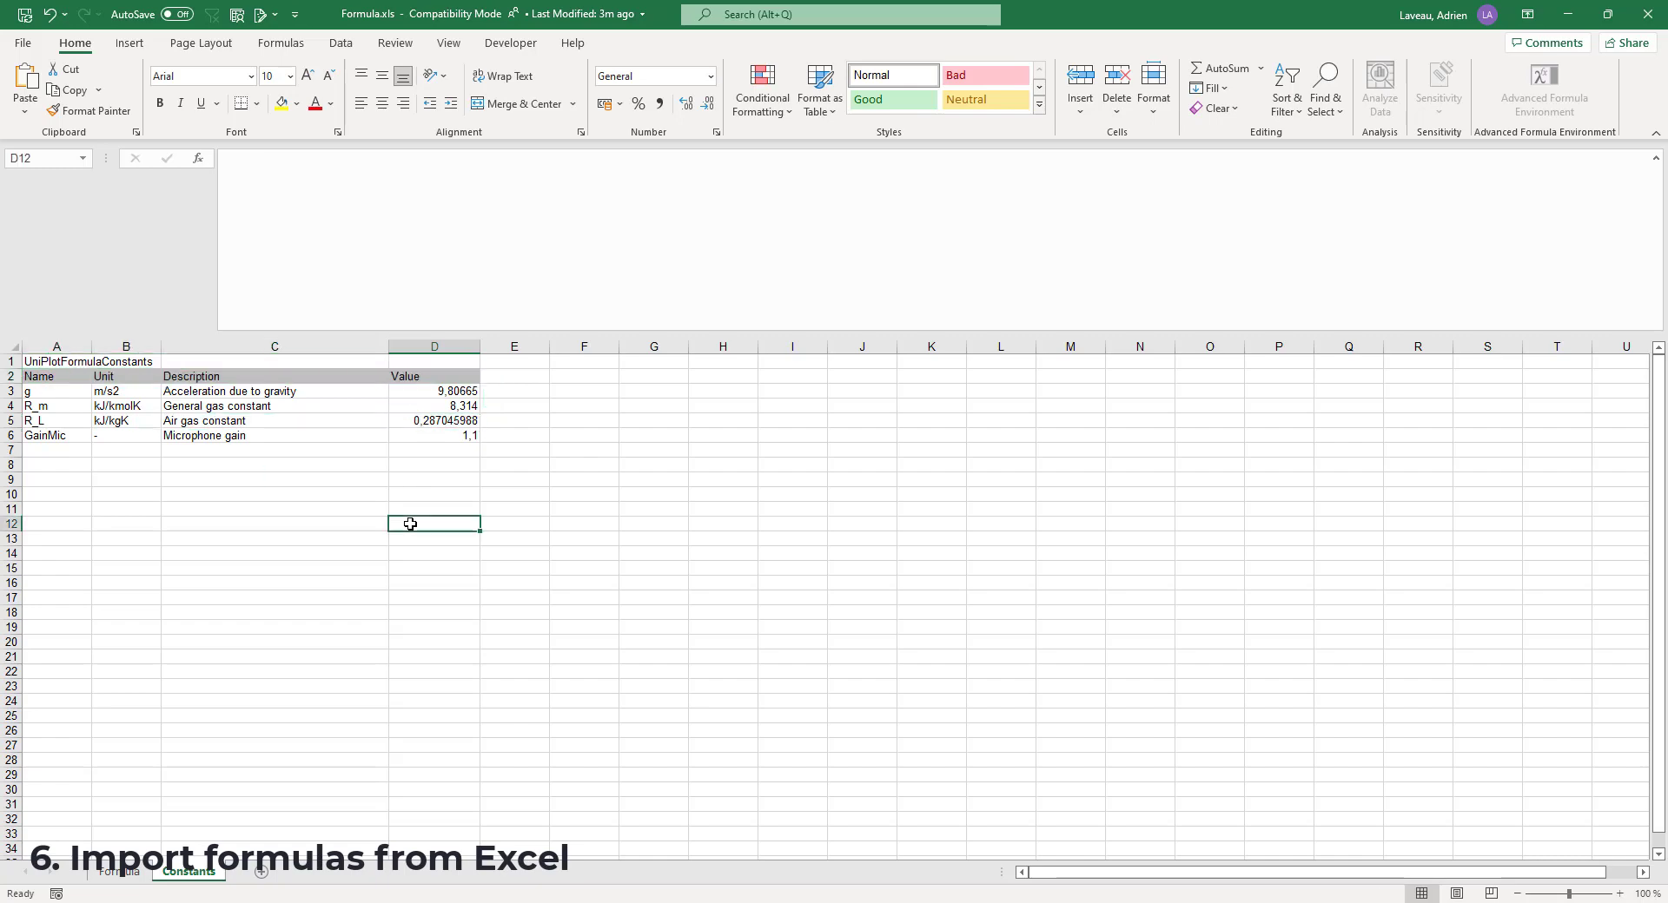
# Save the Formula.xls workbook, close it and switch to UniPlot.
pyautogui.hotkey('ctrl', 's')
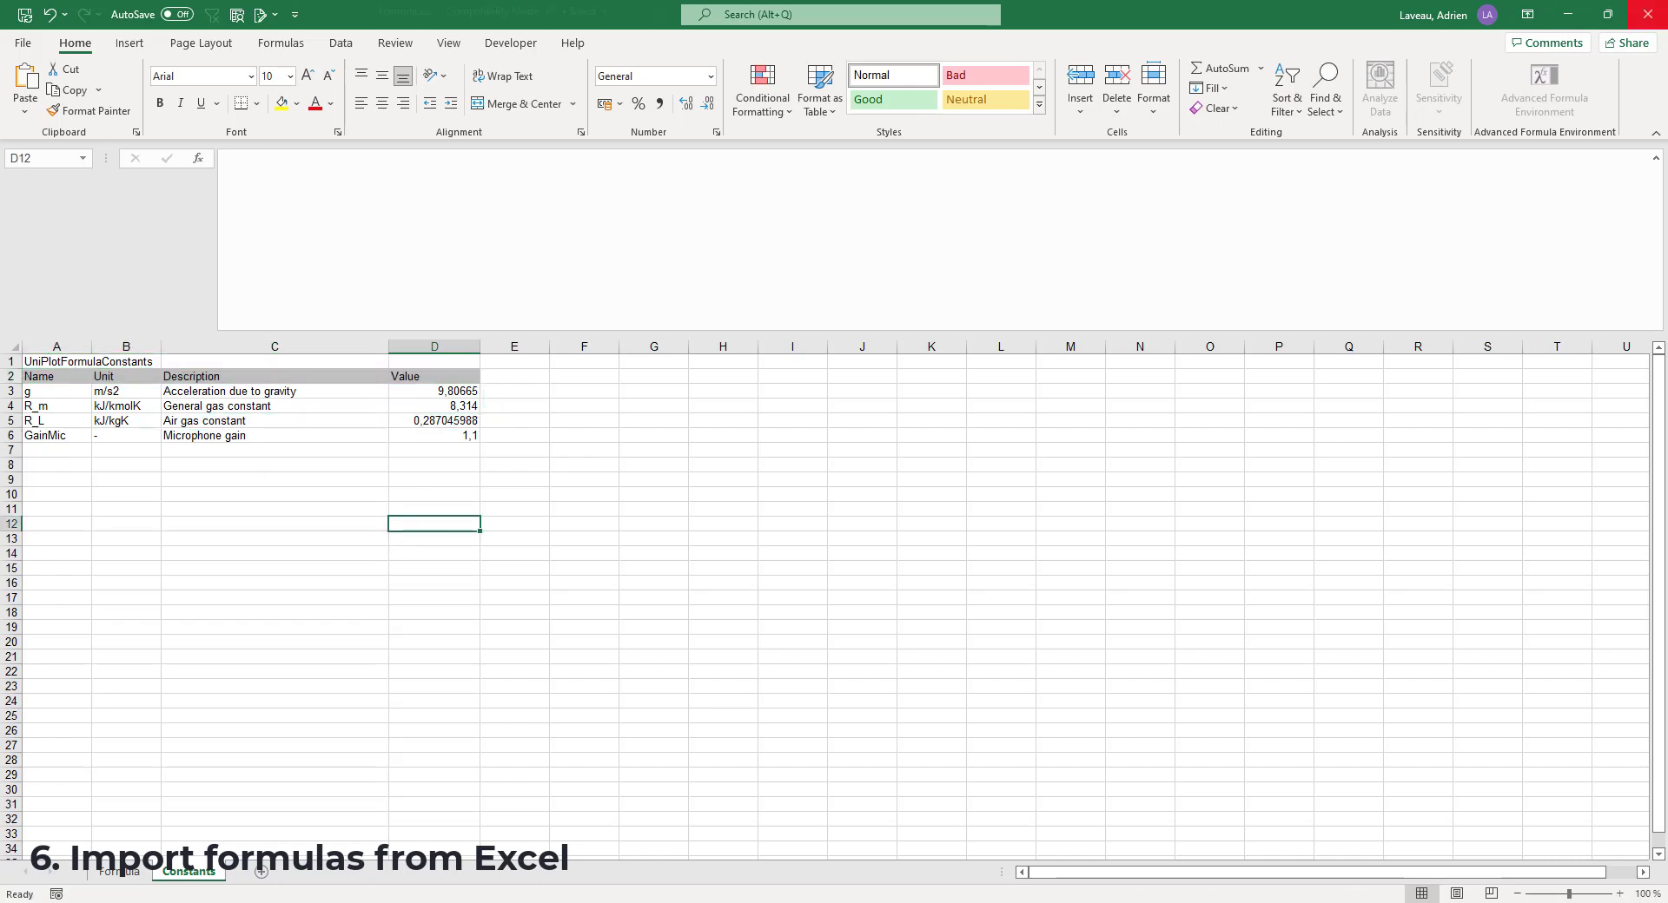
pyautogui.moveTo(1359, 18); pyautogui.dragTo(0, 286)
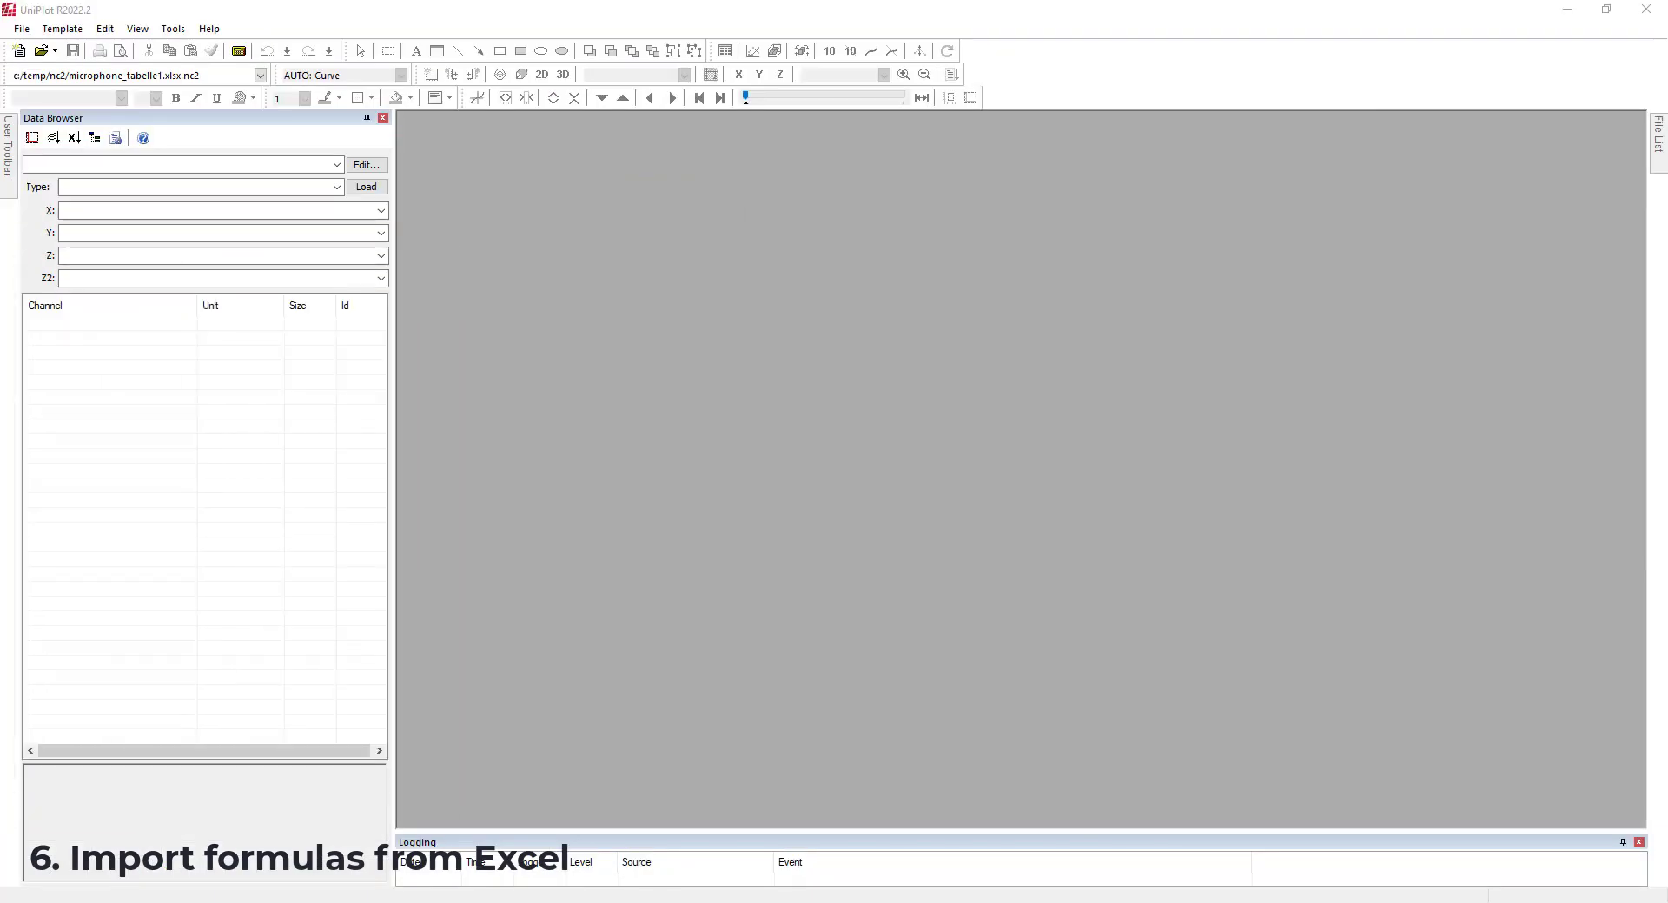
# Import the formulas and constants from the Excel file Formula.xls, then dismiss the import summary and close the import log.
pyautogui.click(172, 31)
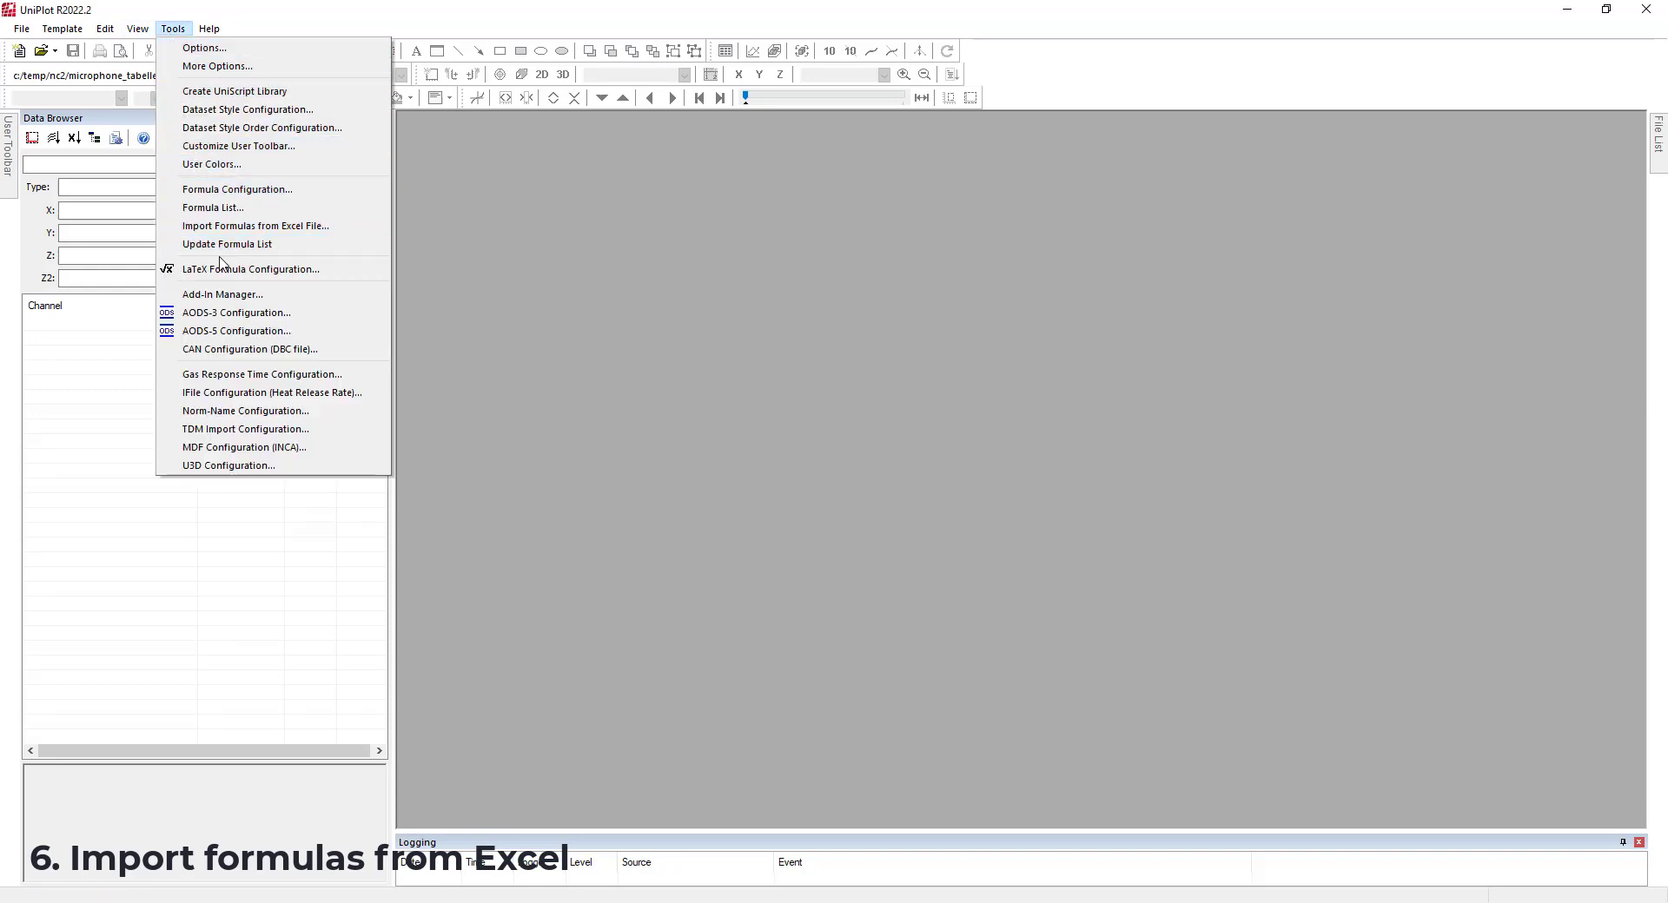
pyautogui.click(329, 231)
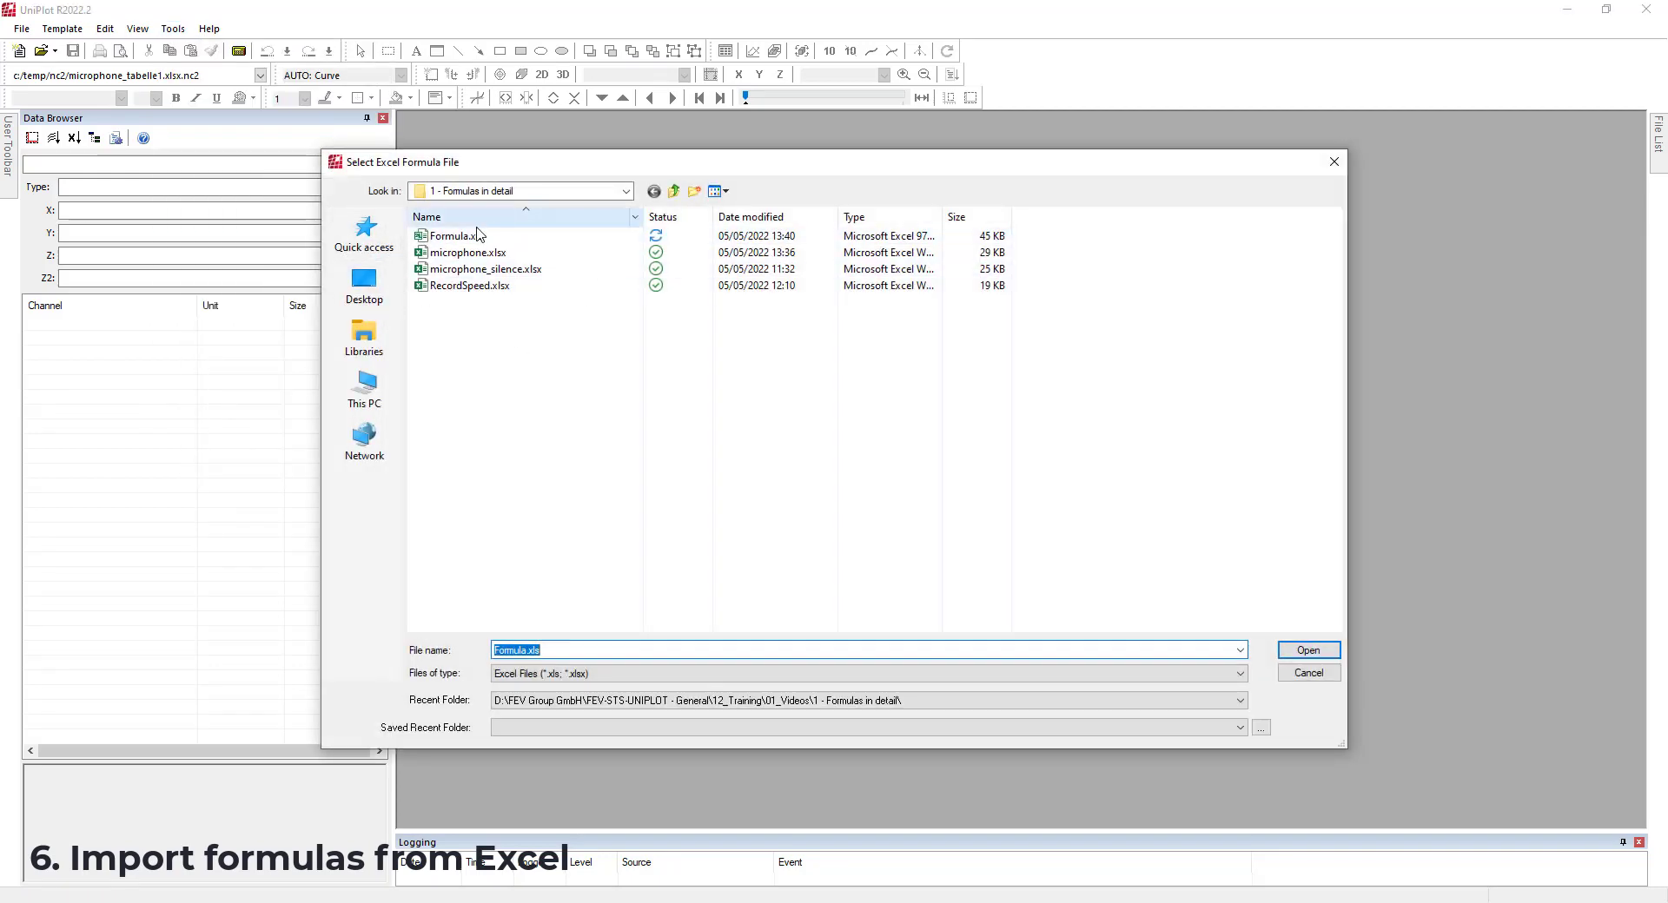
pyautogui.click(471, 238)
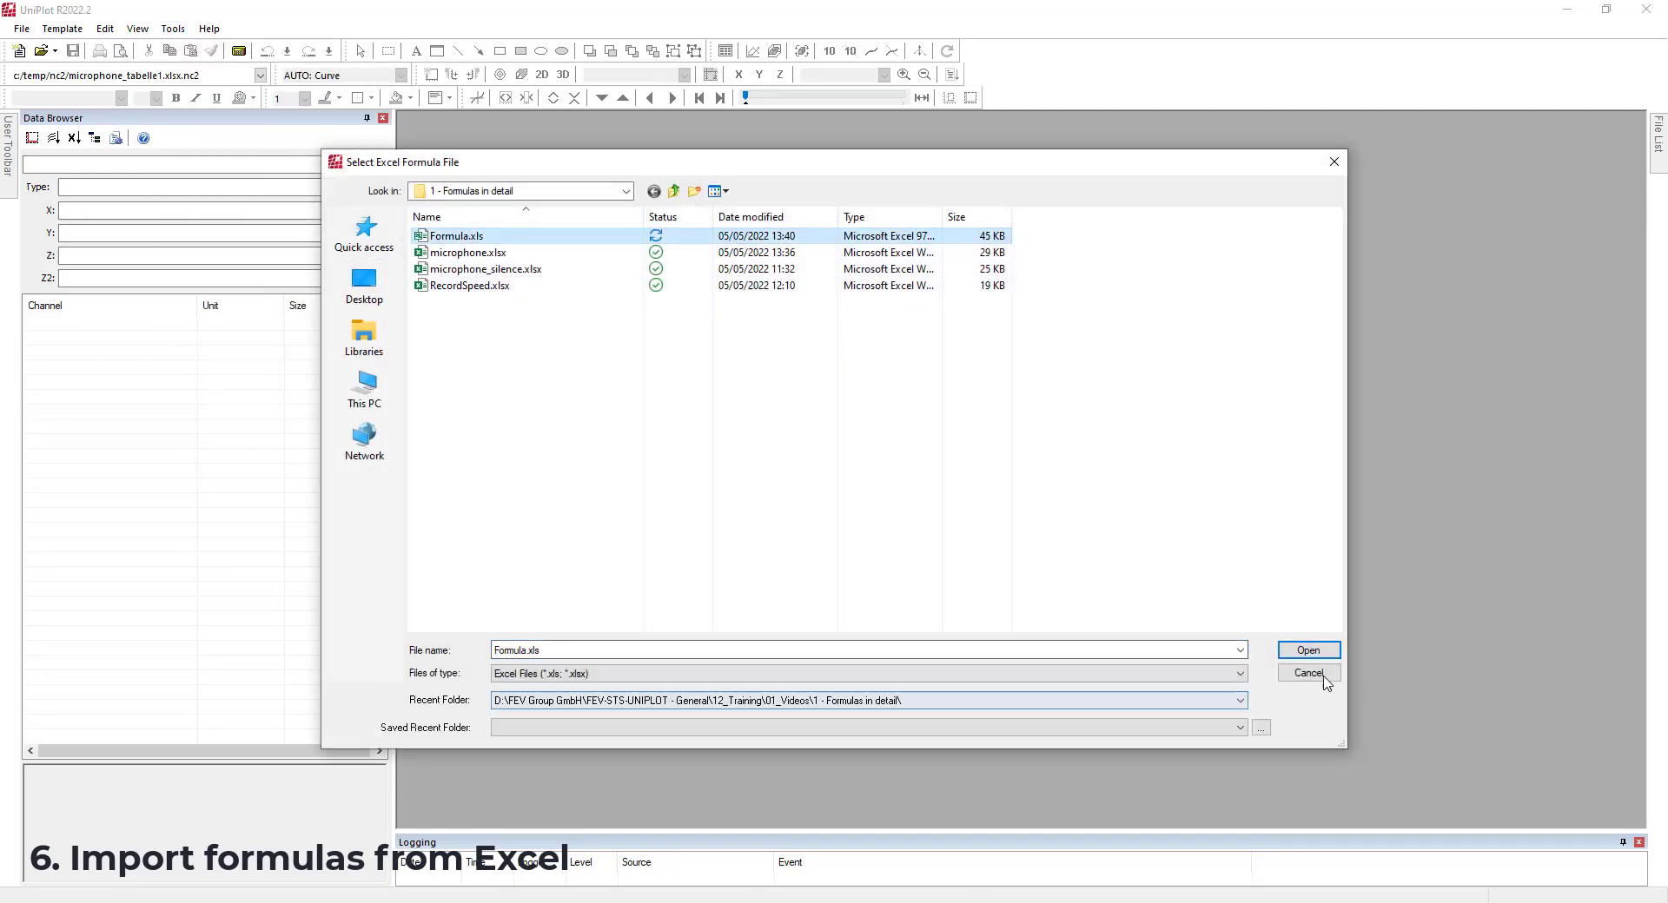
pyautogui.click(1306, 651)
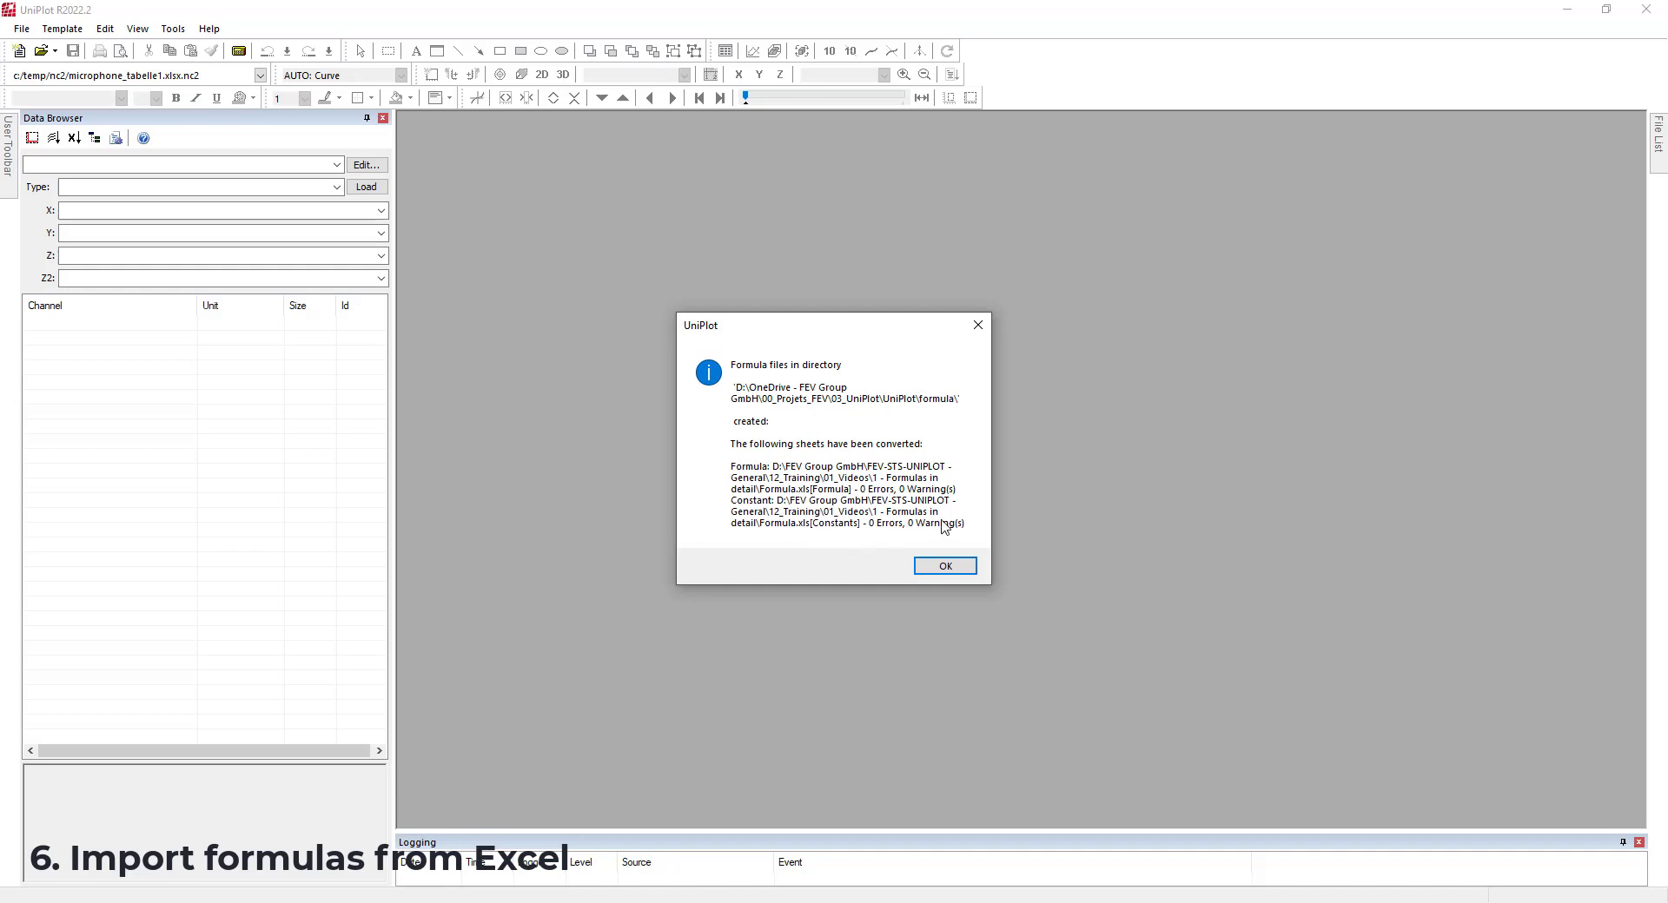
pyautogui.click(945, 564)
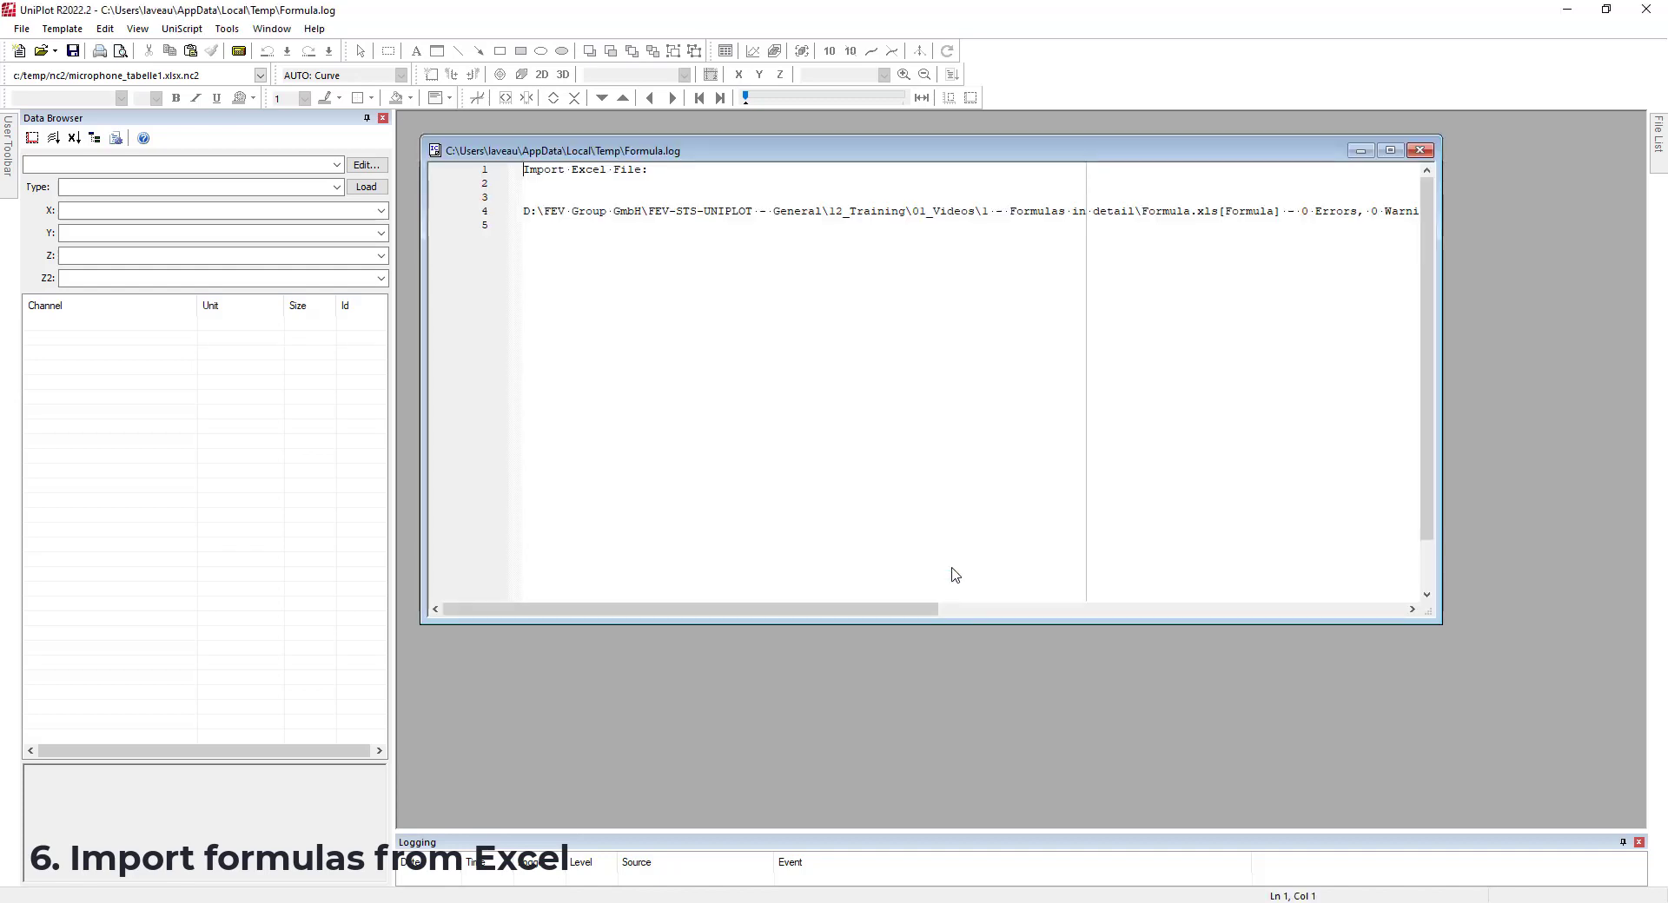
pyautogui.click(1423, 153)
# Examine the imported microphone FFT formulas in the Formula List and close the list.
pyautogui.click(179, 29)
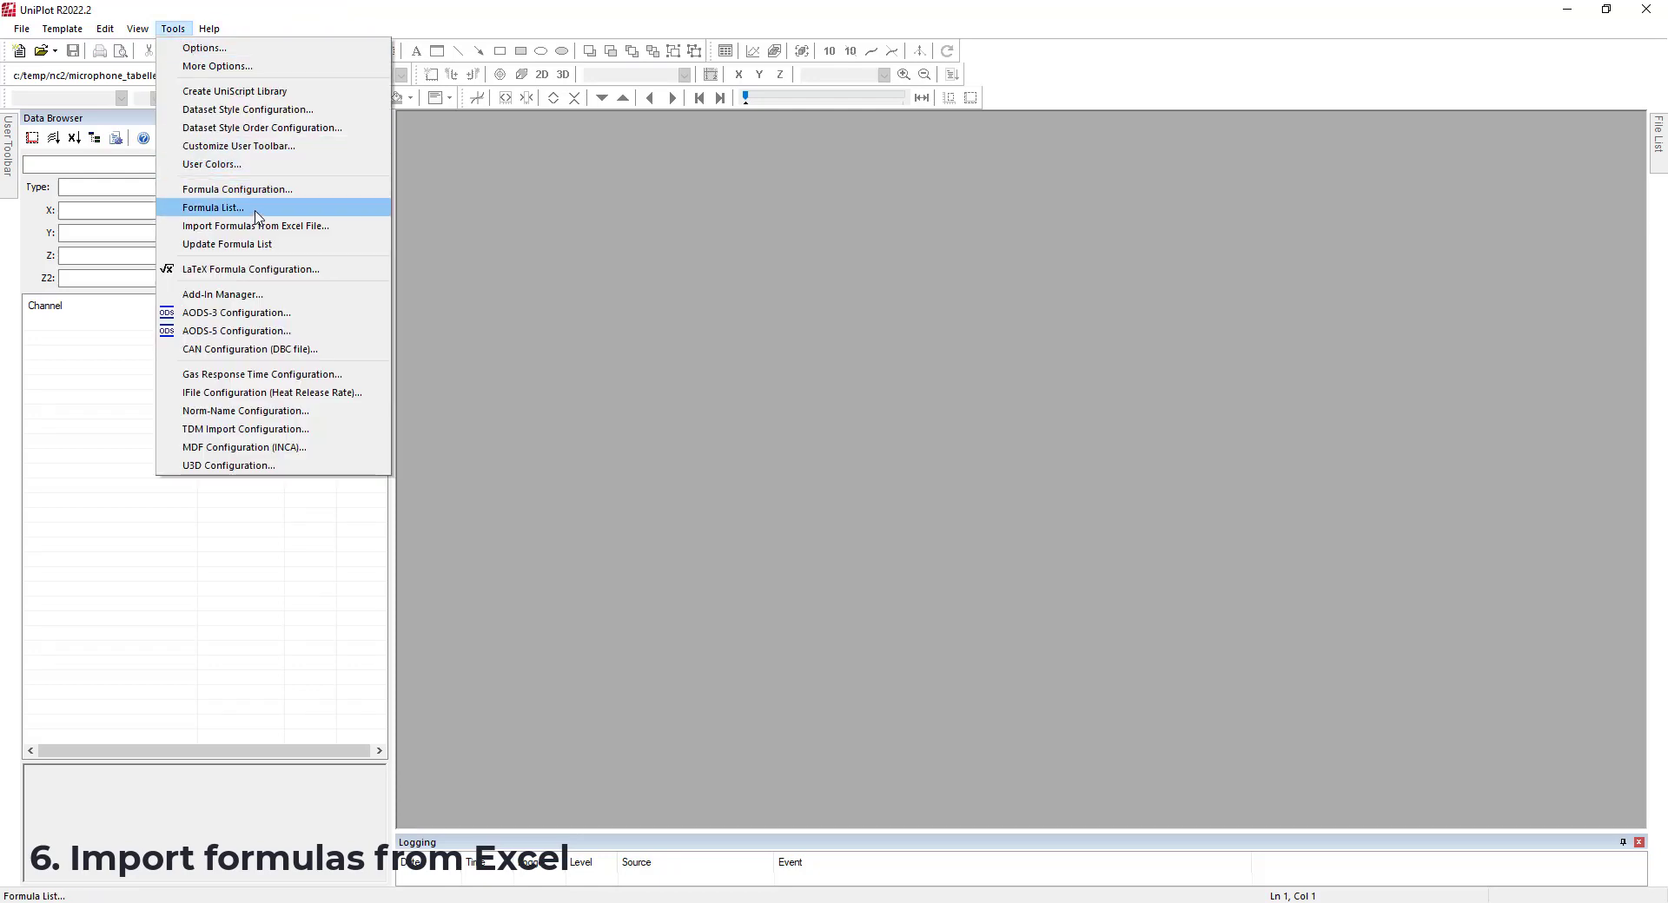
pyautogui.click(228, 209)
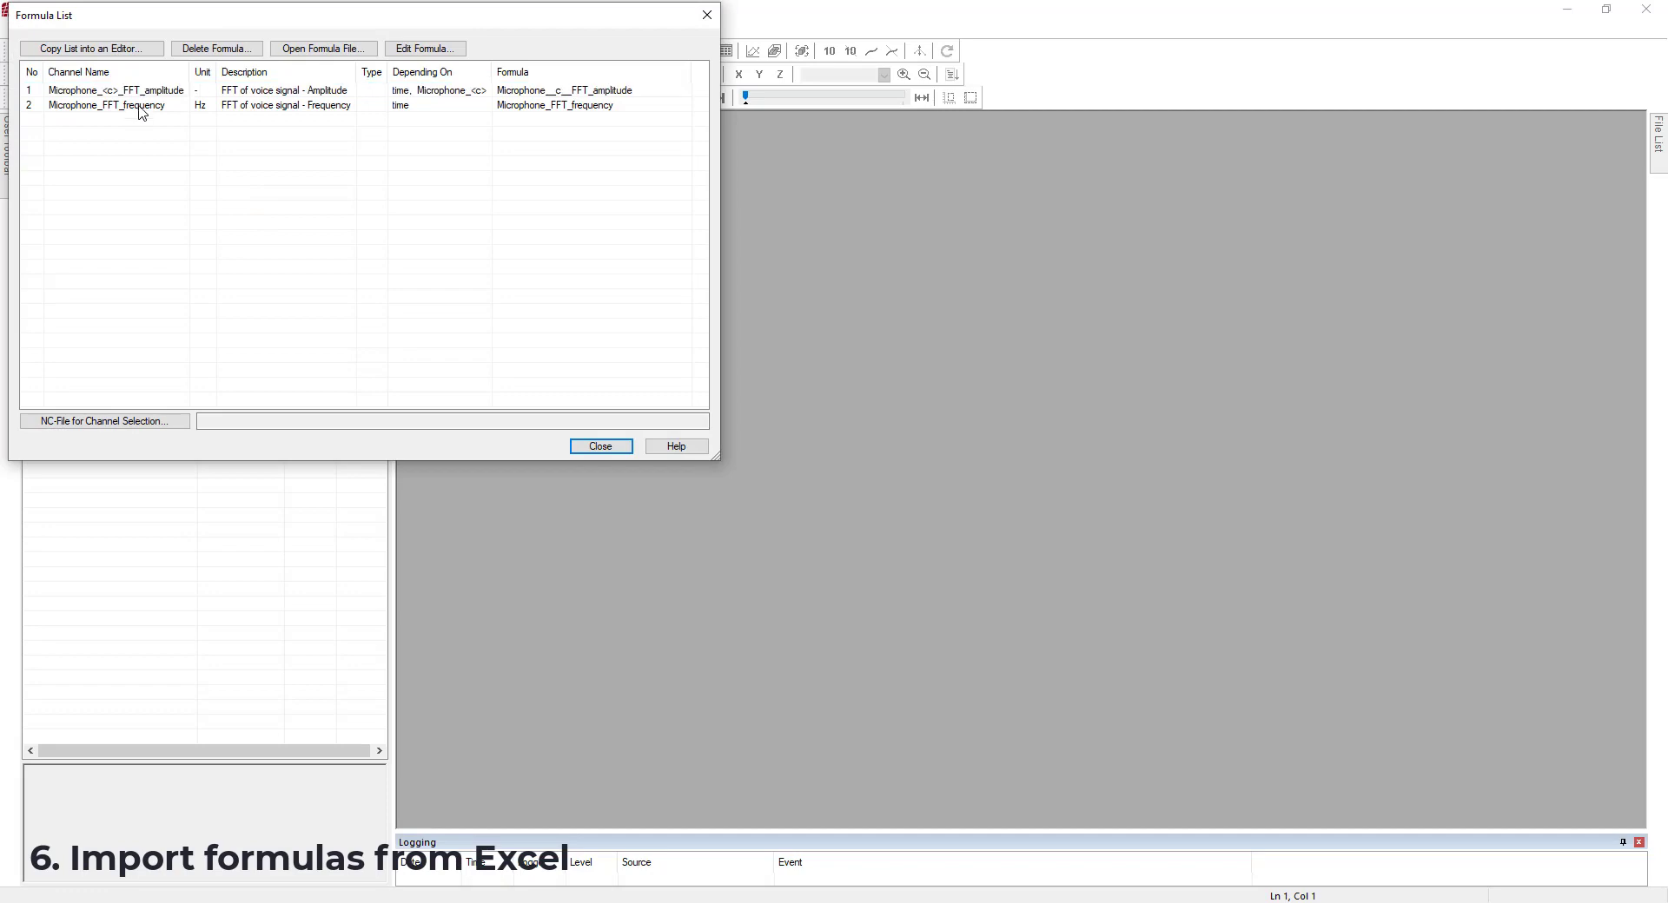
pyautogui.click(598, 448)
# Import the Tabelle1 table of microphone.xlsx as measurement data.
pyautogui.click(21, 29)
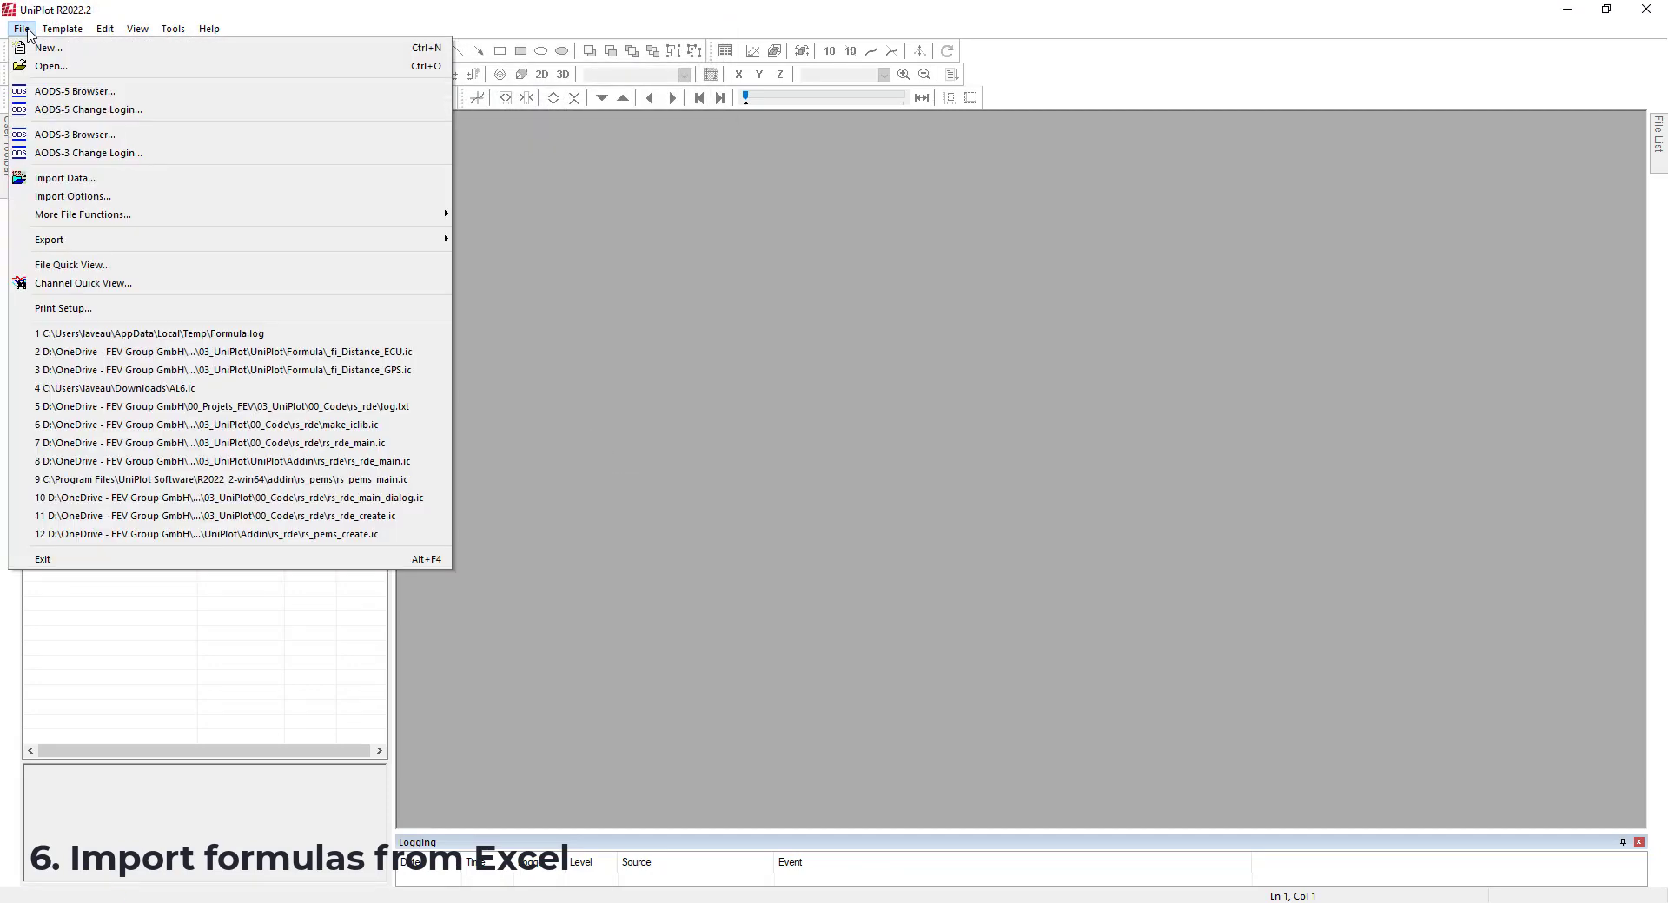
pyautogui.click(65, 178)
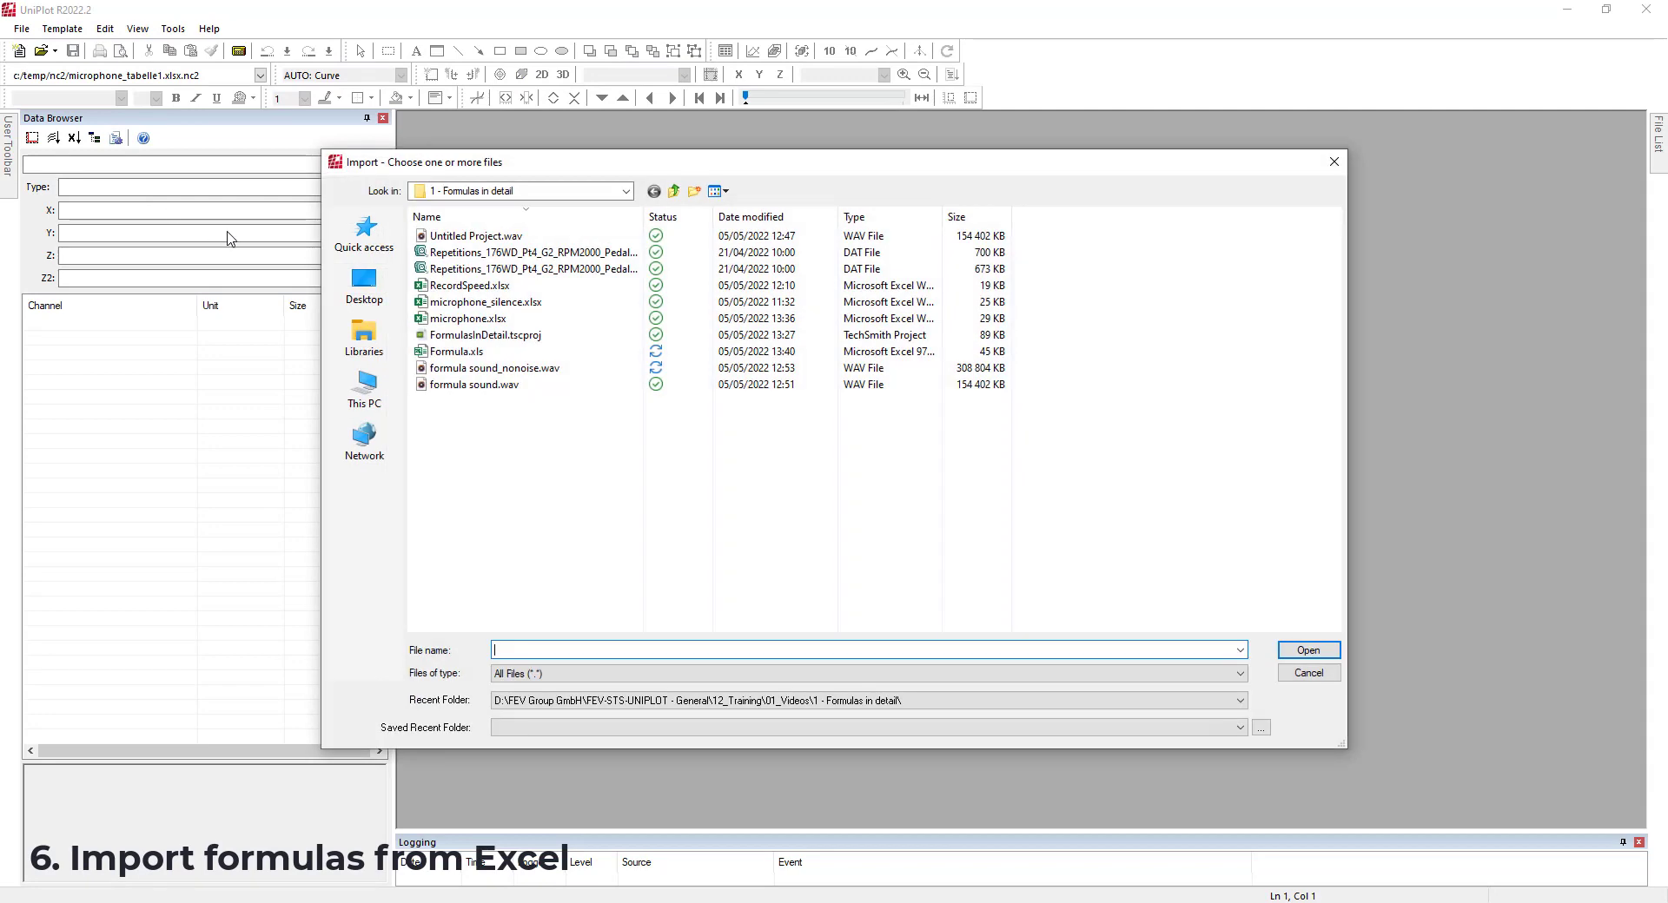
pyautogui.click(455, 320)
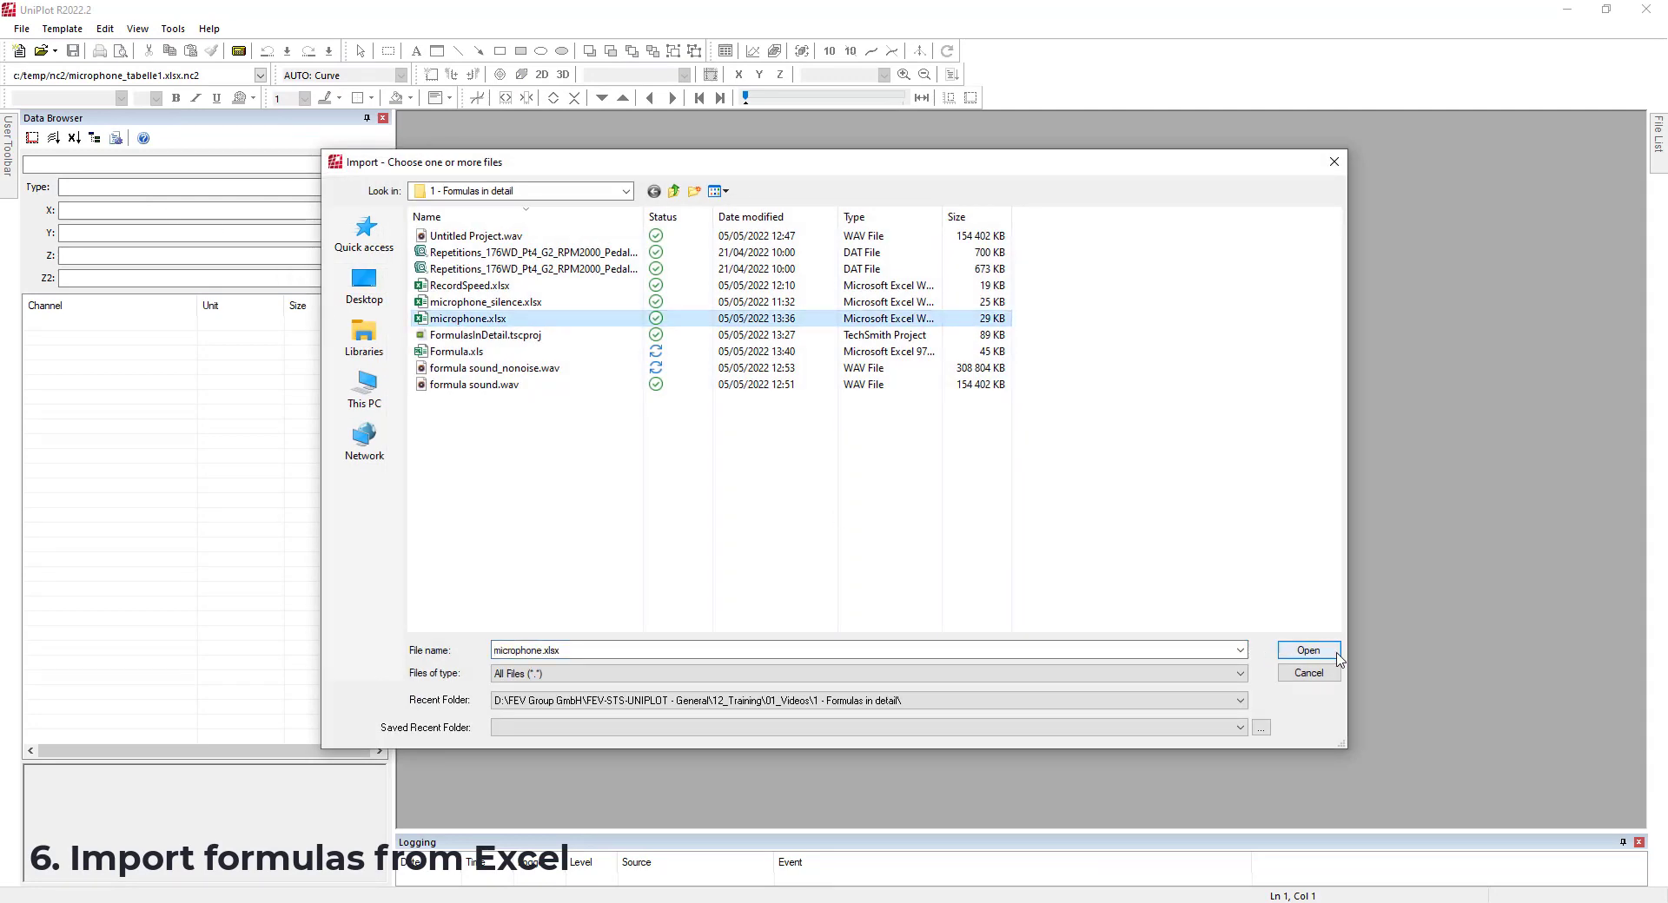
pyautogui.click(1308, 651)
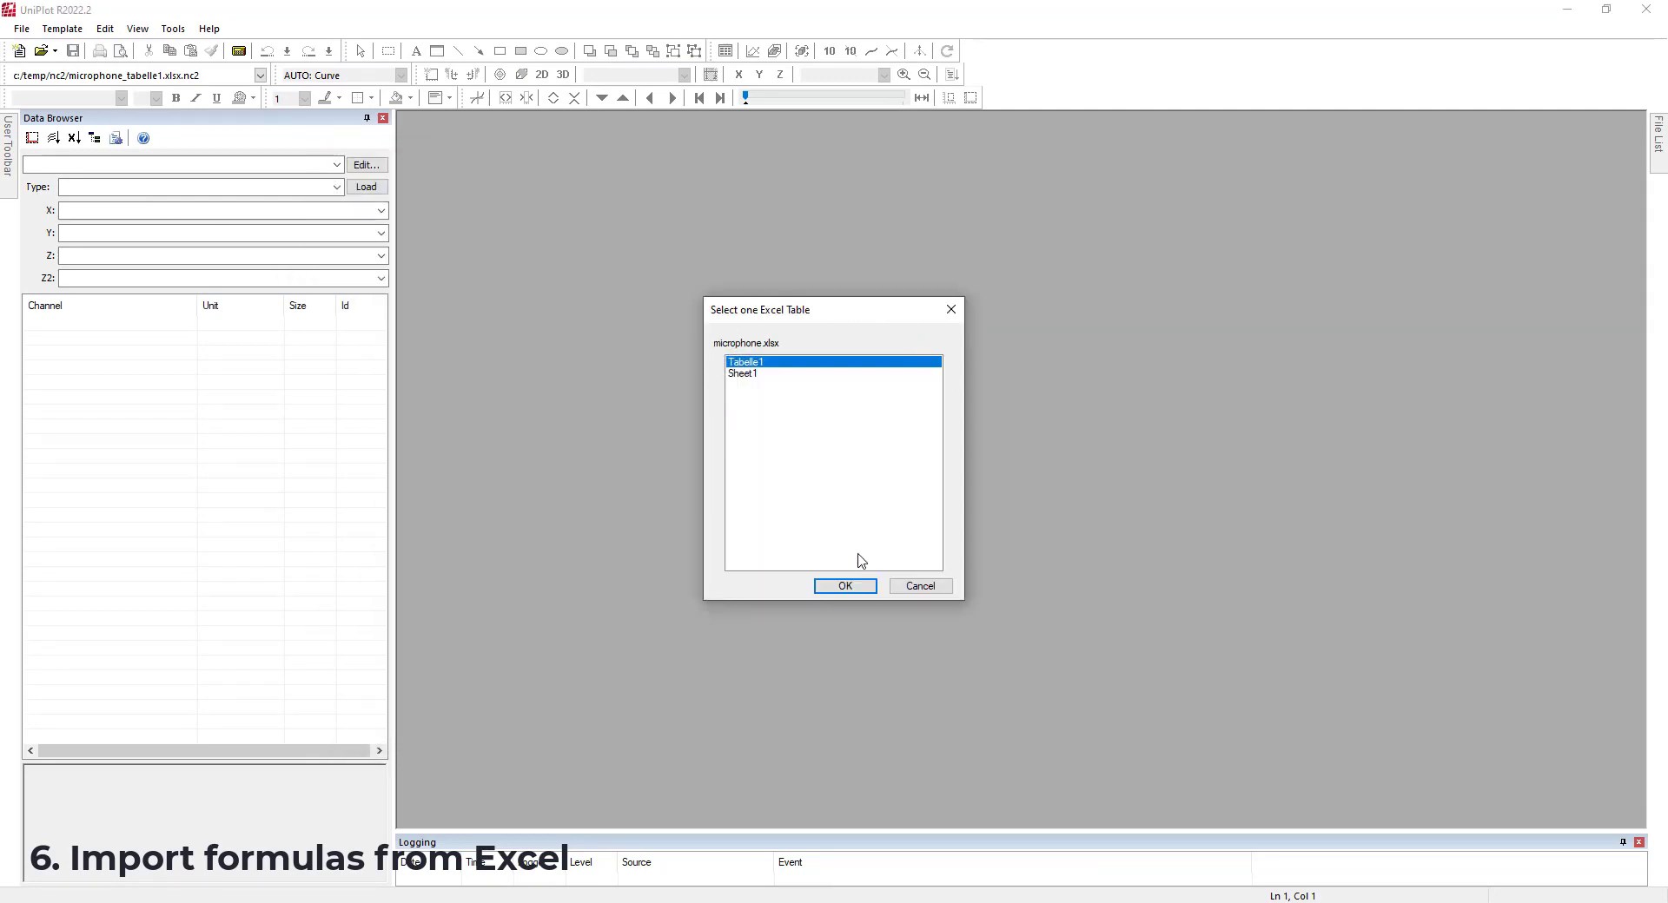
pyautogui.click(856, 588)
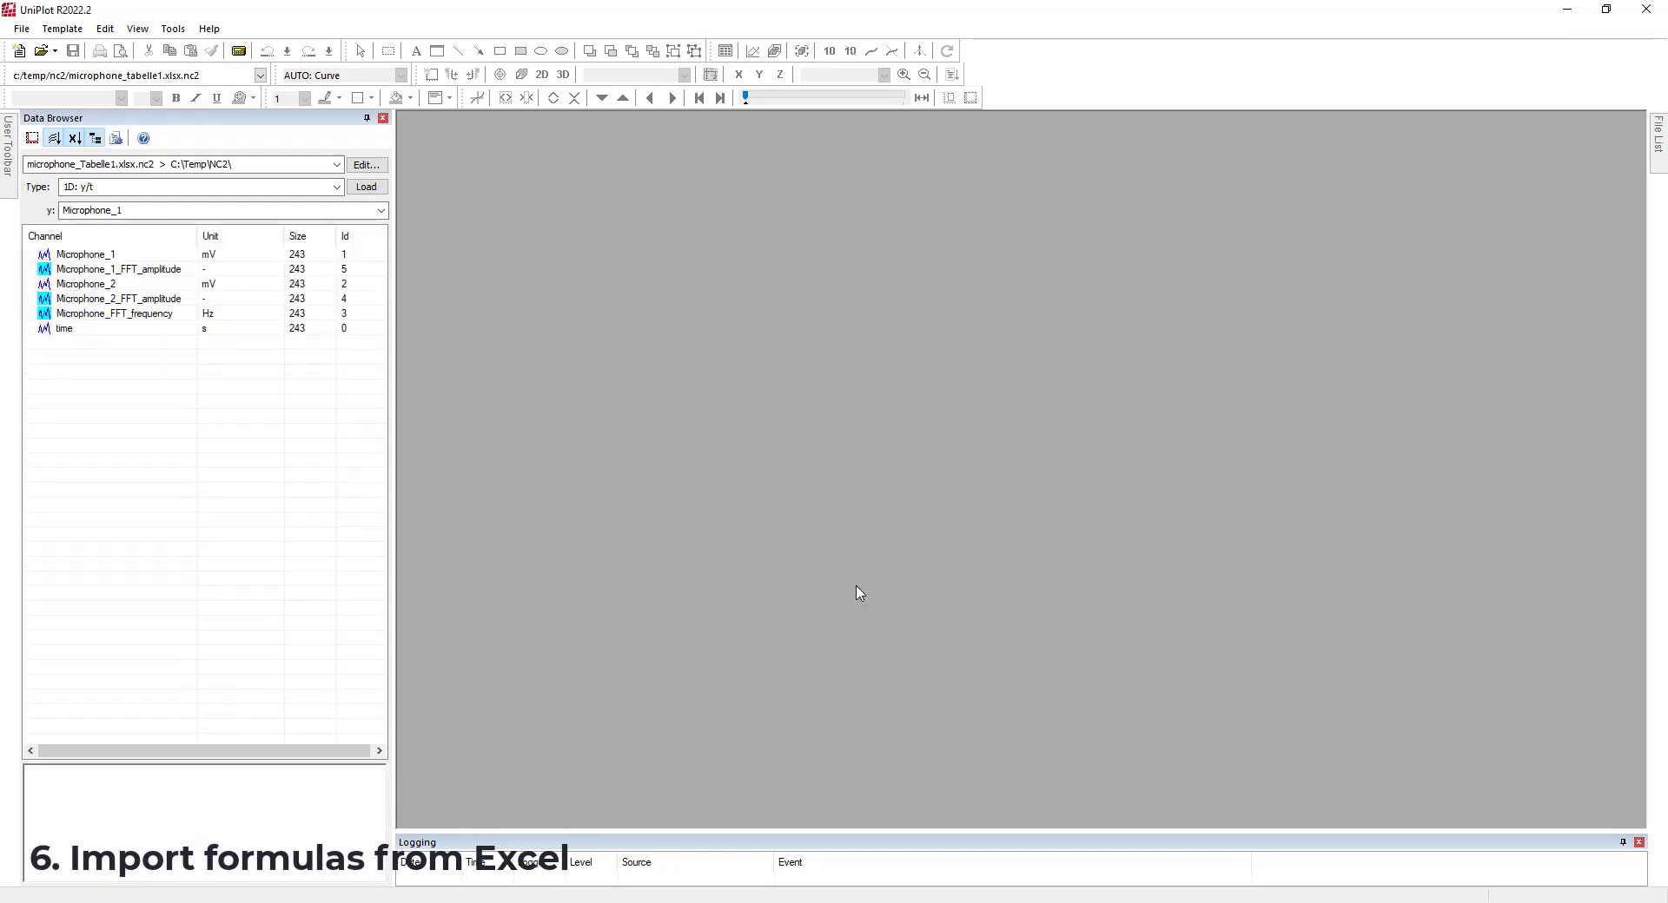
# Preview the Microphone_1, Microphone_2 and time channels, and the calculated FFT amplitude and frequency channels.
pyautogui.click(116, 254)
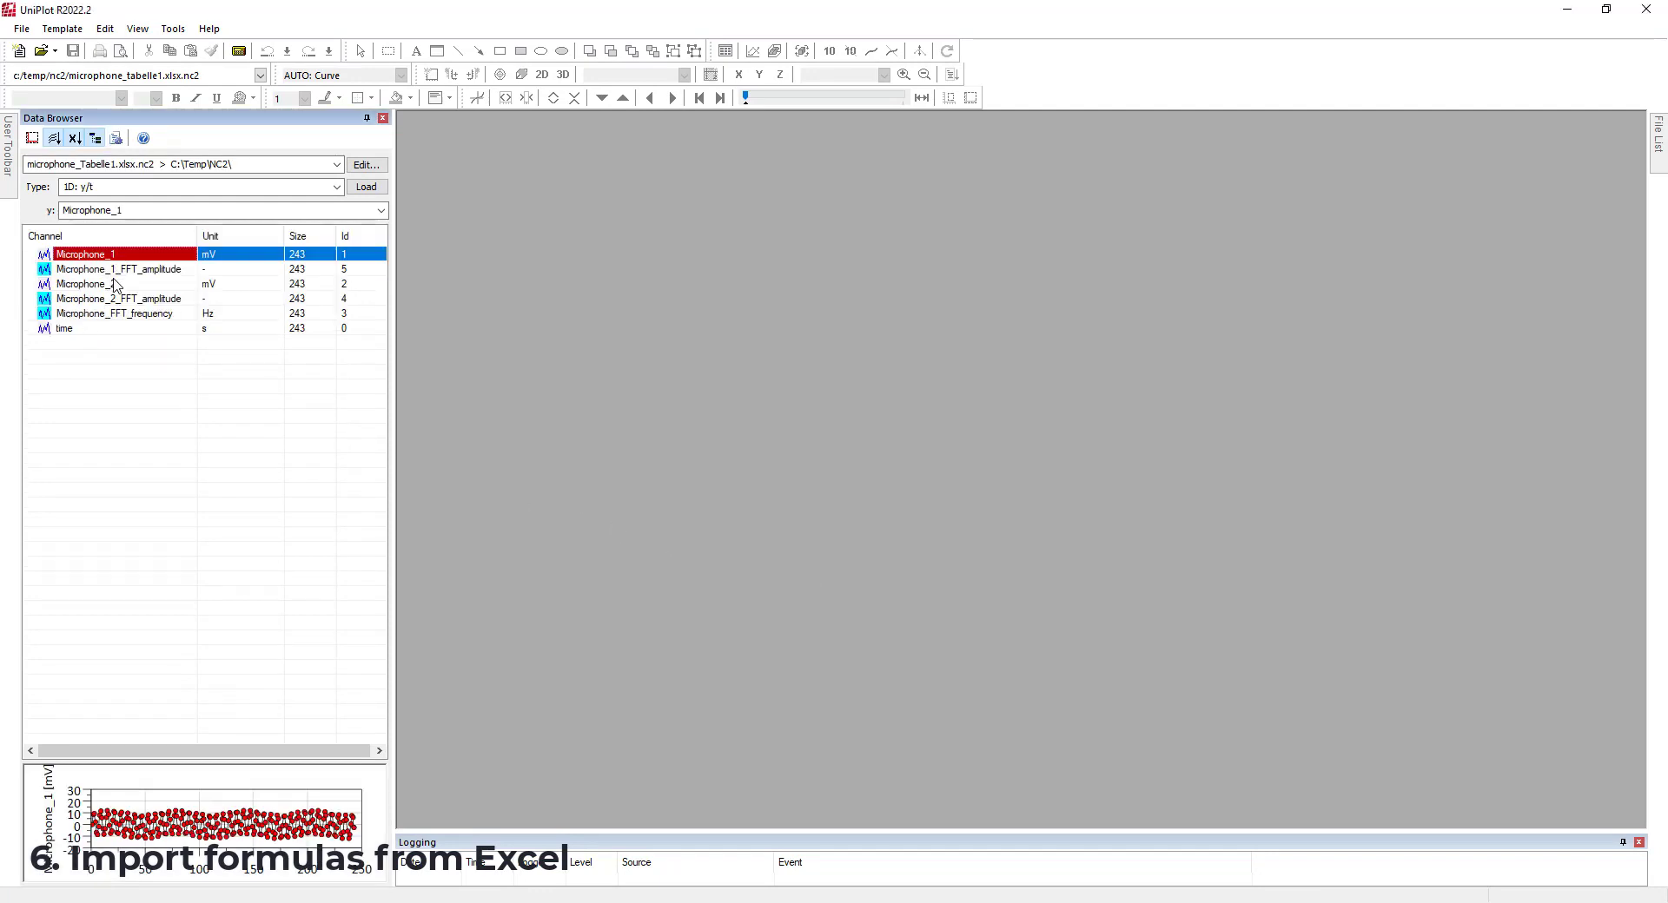
pyautogui.click(116, 284)
pyautogui.click(82, 330)
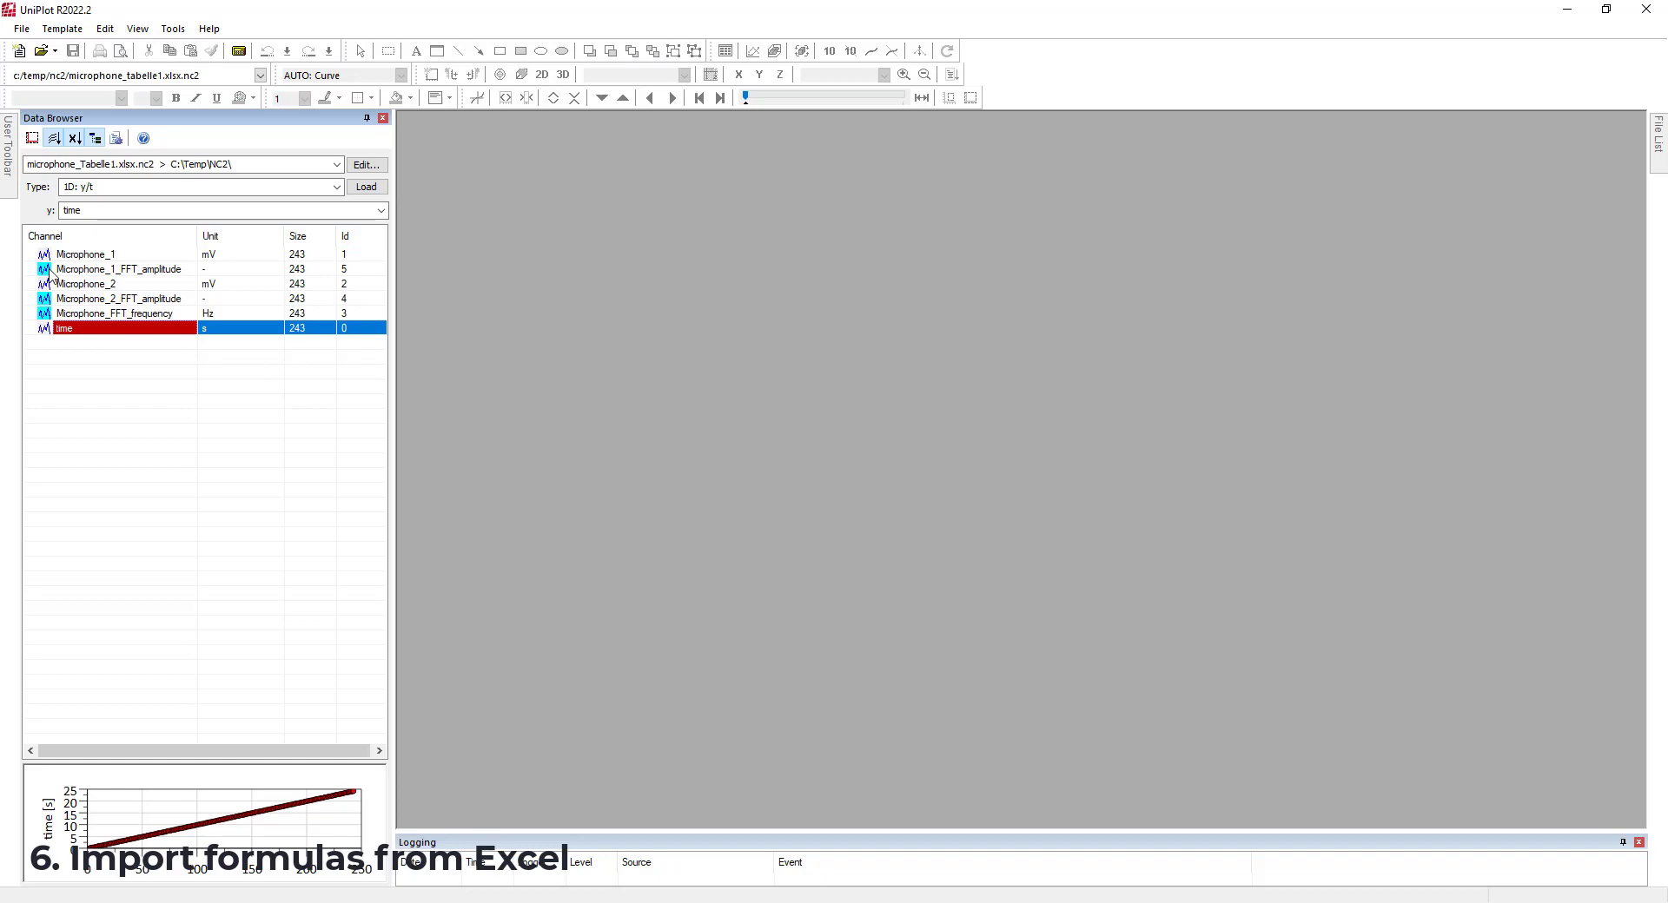
pyautogui.click(48, 269)
pyautogui.click(66, 299)
pyautogui.click(68, 315)
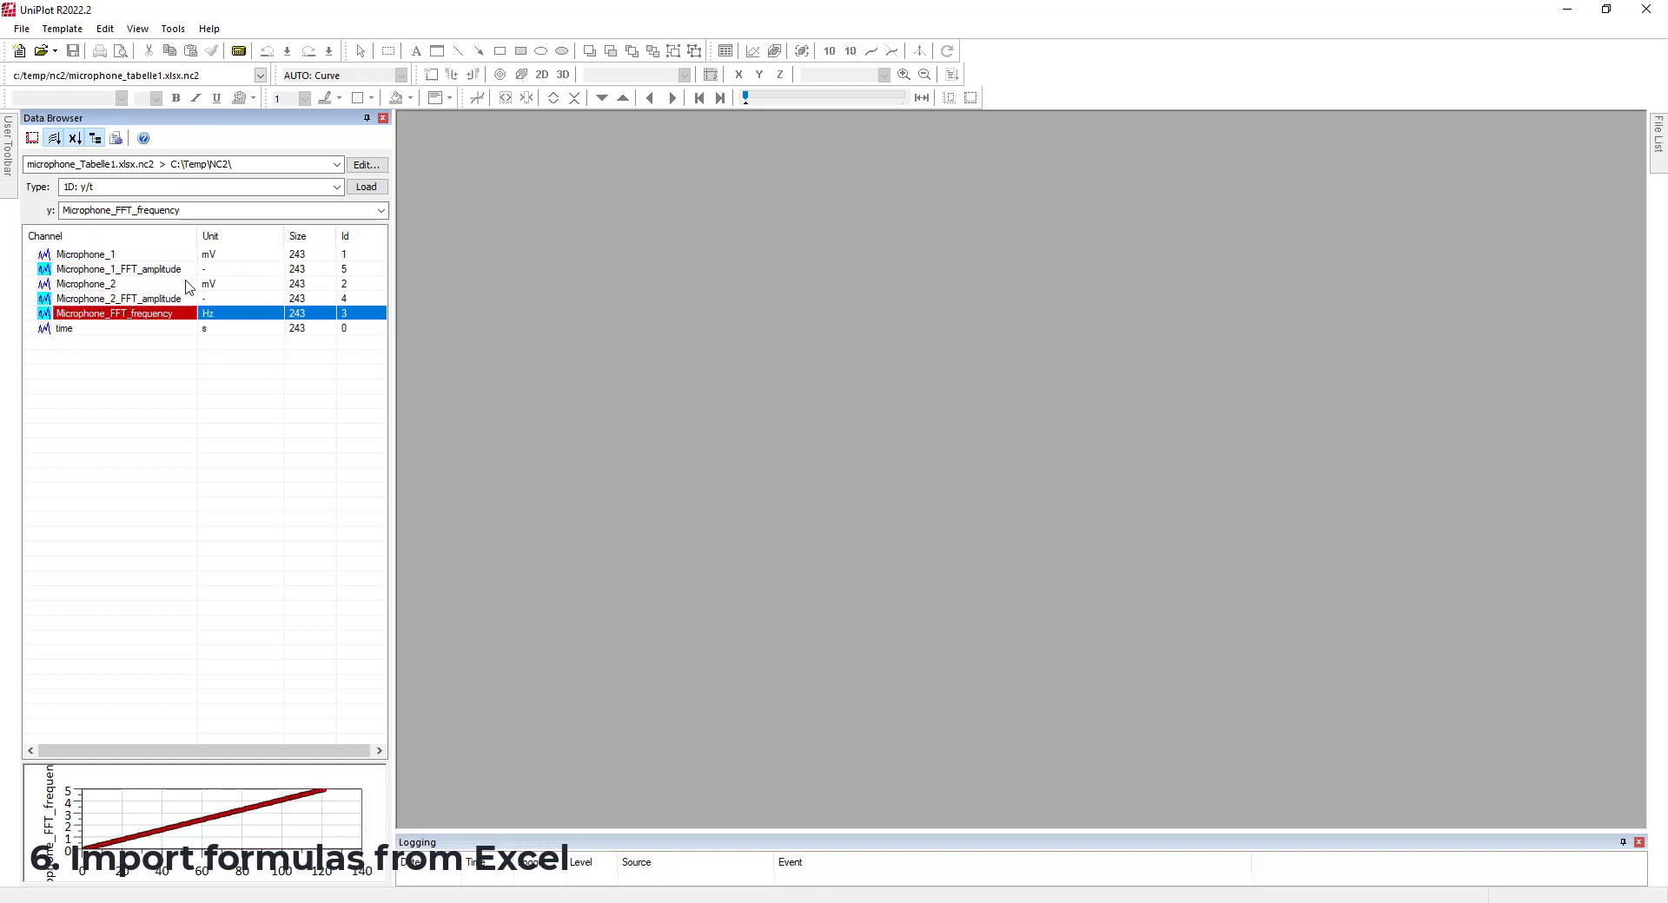
# Set the dataset type to 2D: x/y with Microphone_FFT_frequency as x and Microphone_1_FFT_amplitude as y.
pyautogui.click(317, 188)
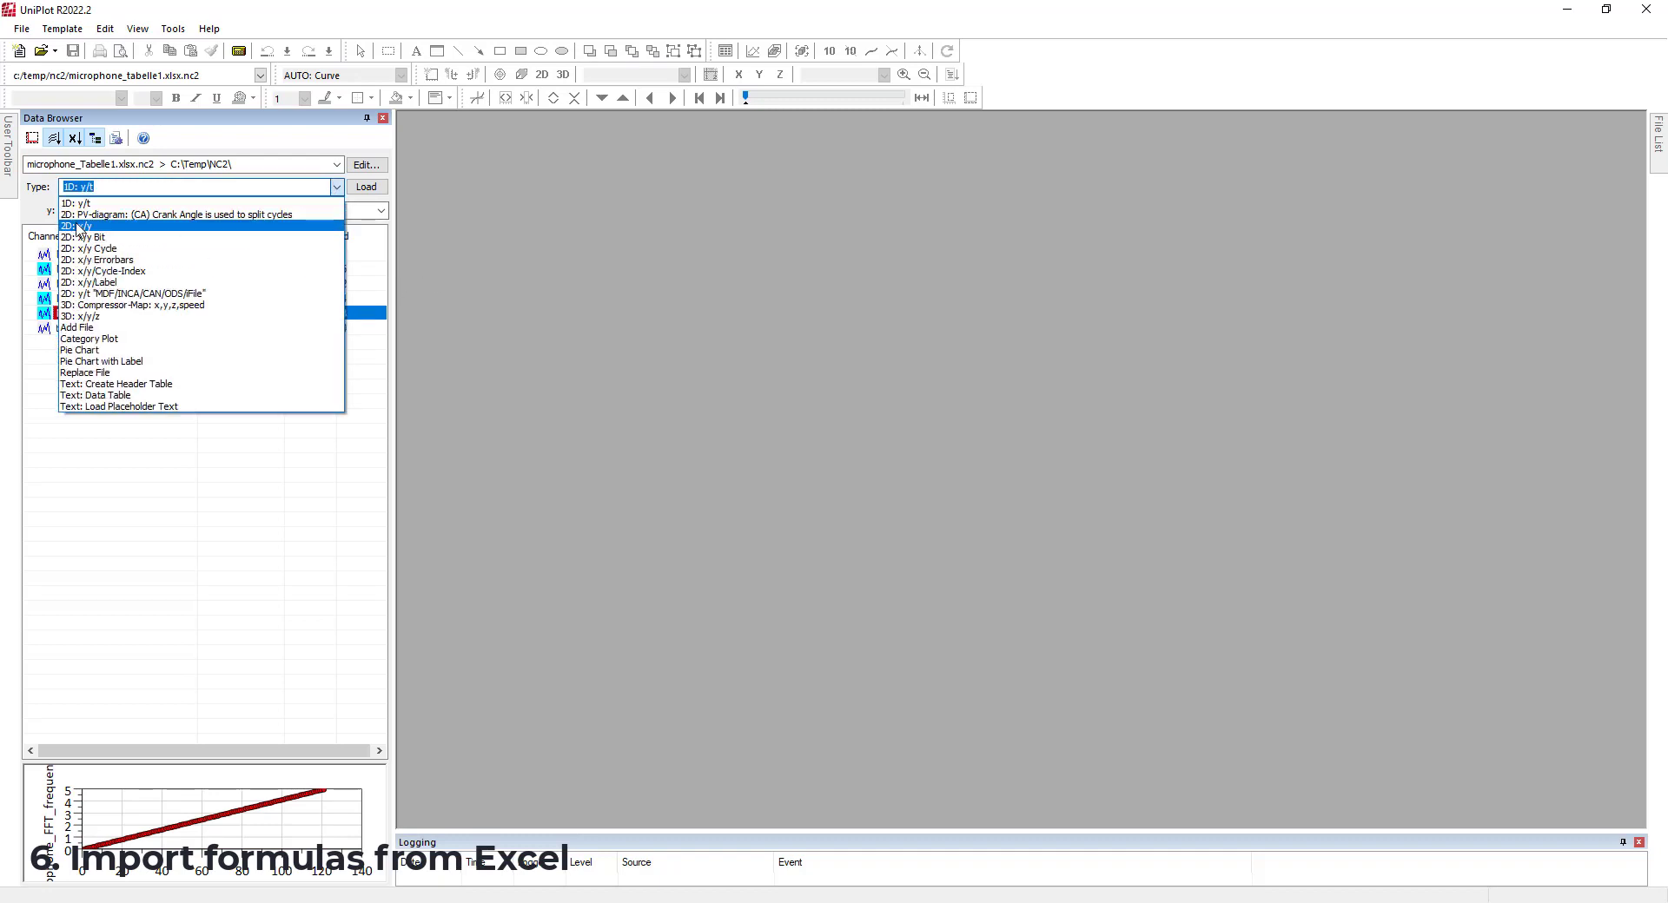
pyautogui.click(312, 226)
pyautogui.click(379, 210)
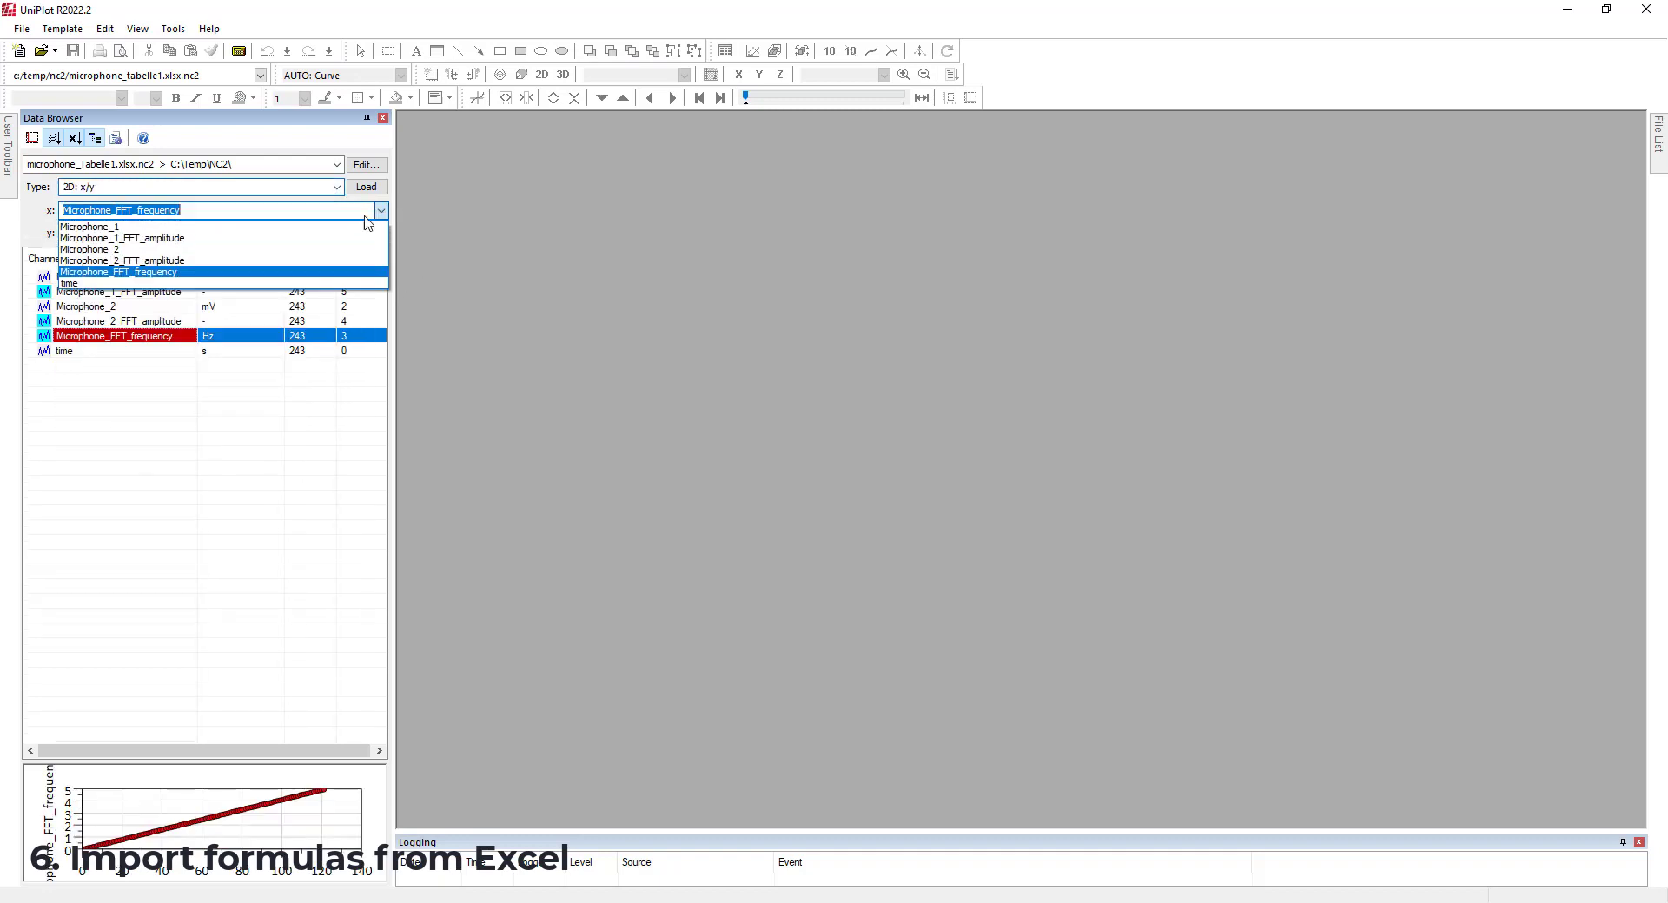
pyautogui.click(135, 278)
pyautogui.click(377, 232)
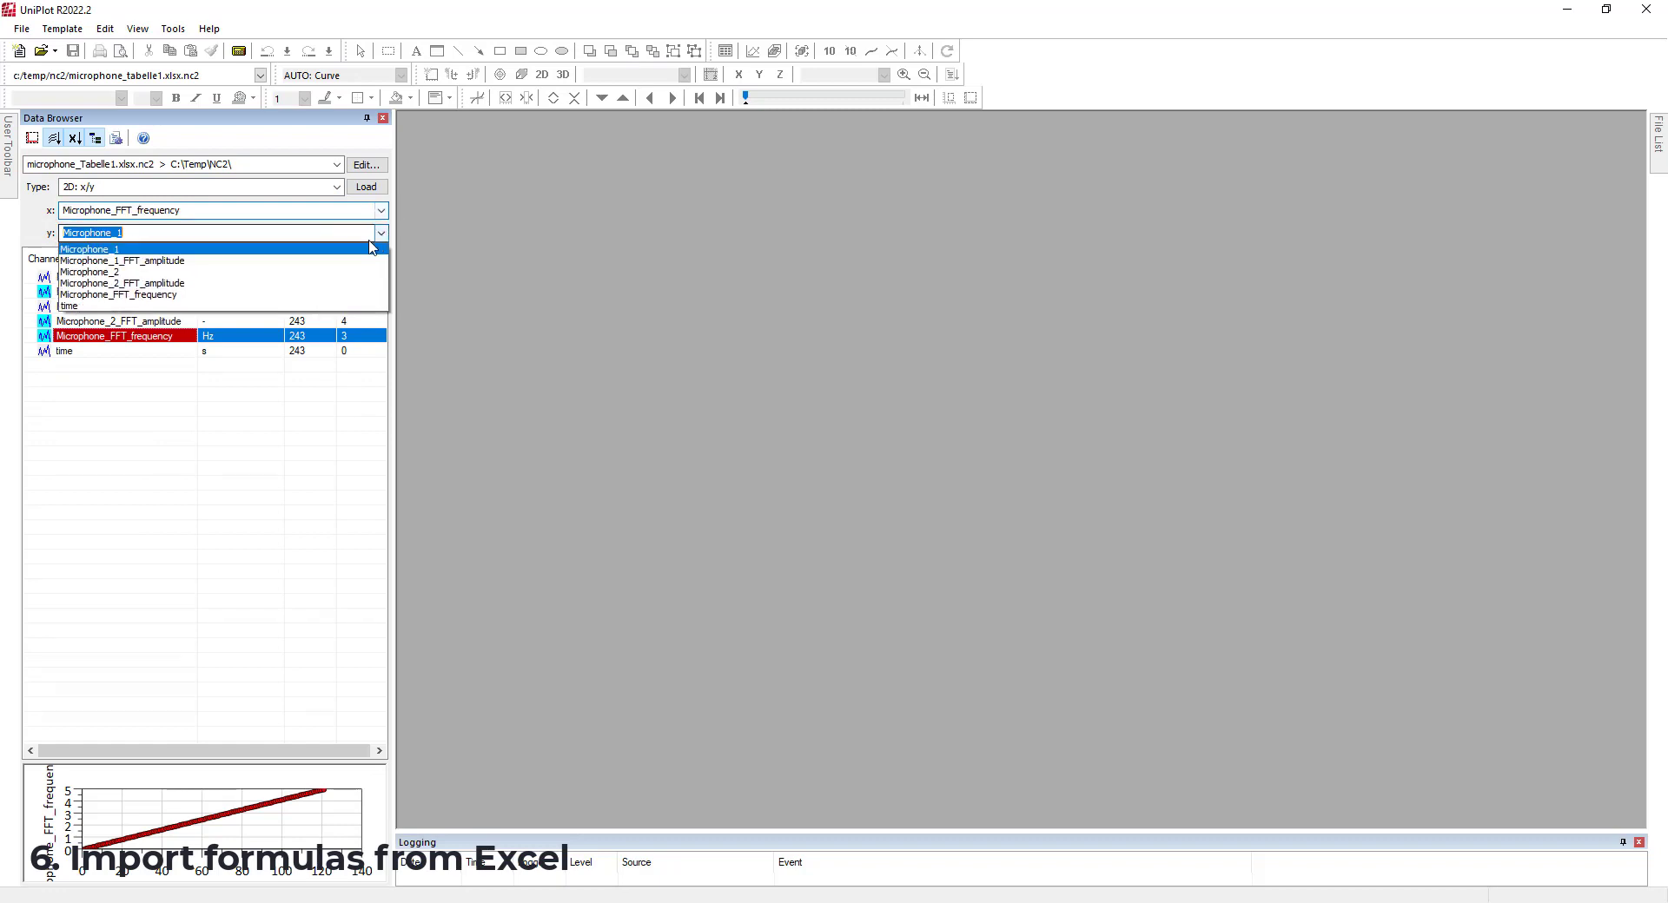
pyautogui.click(236, 264)
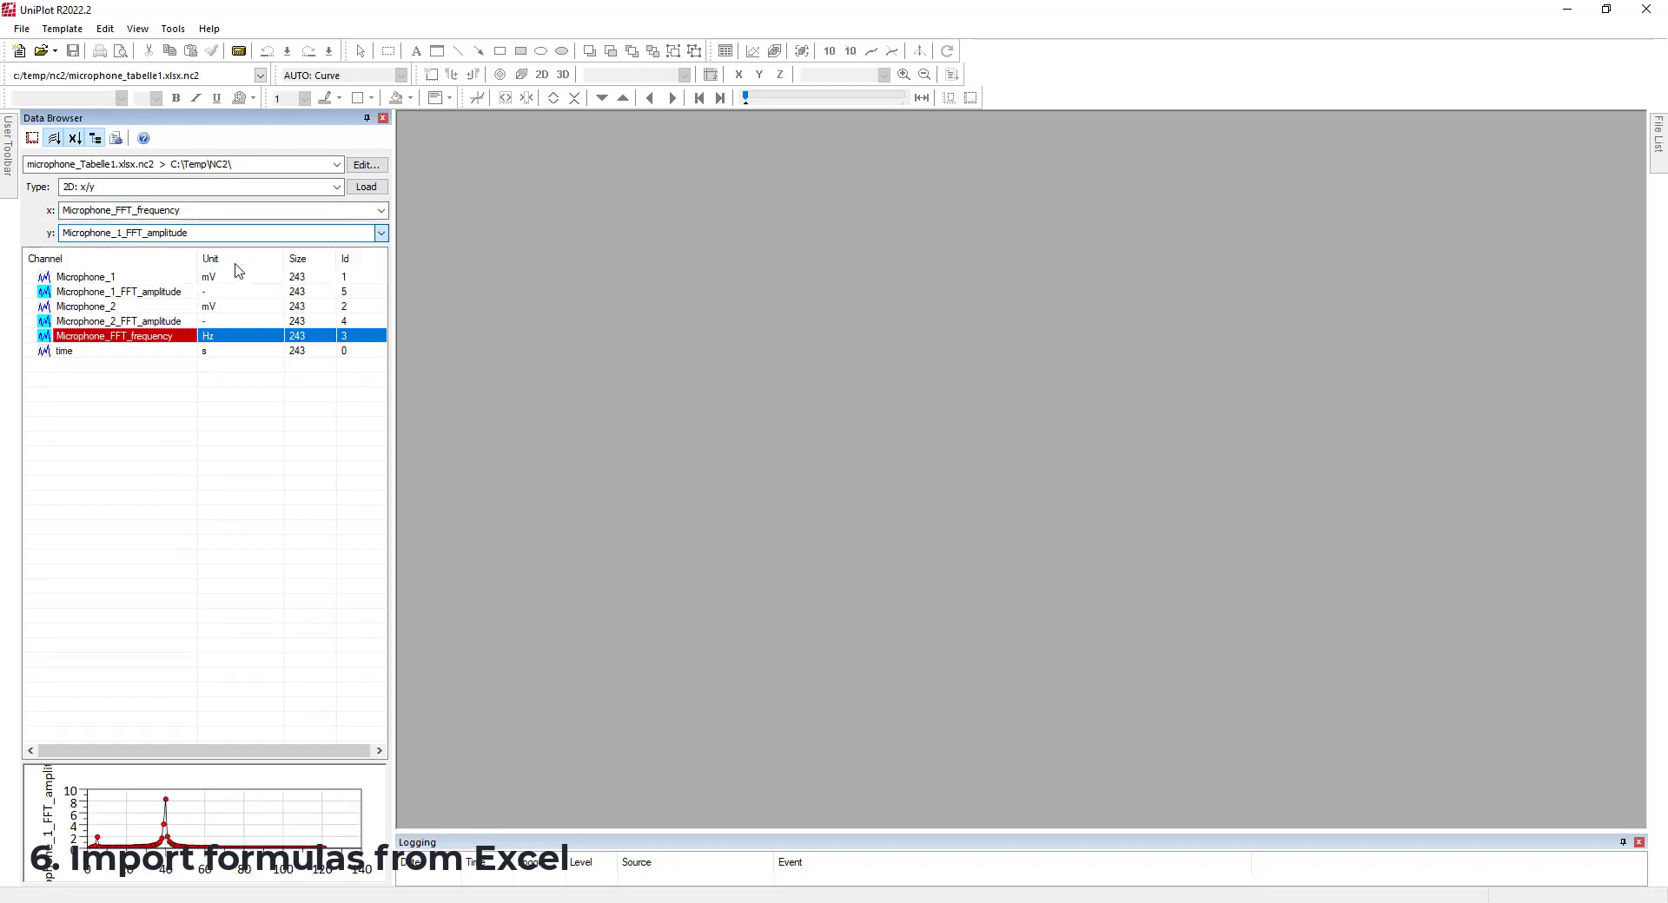
pyautogui.click(367, 191)
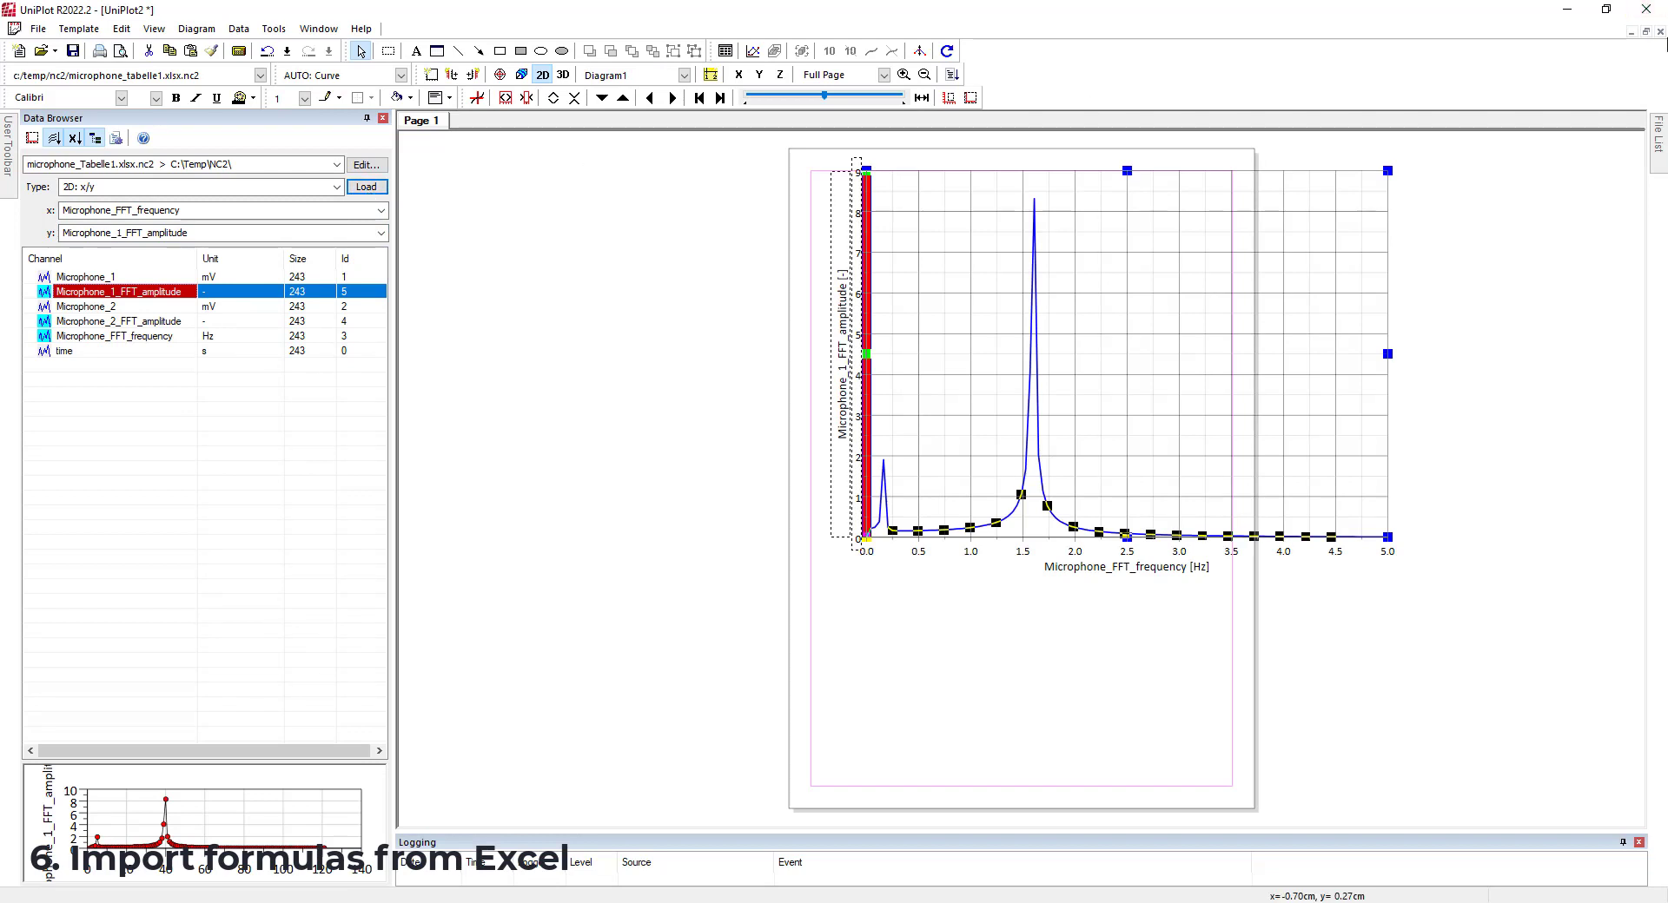
pyautogui.click(1660, 32)
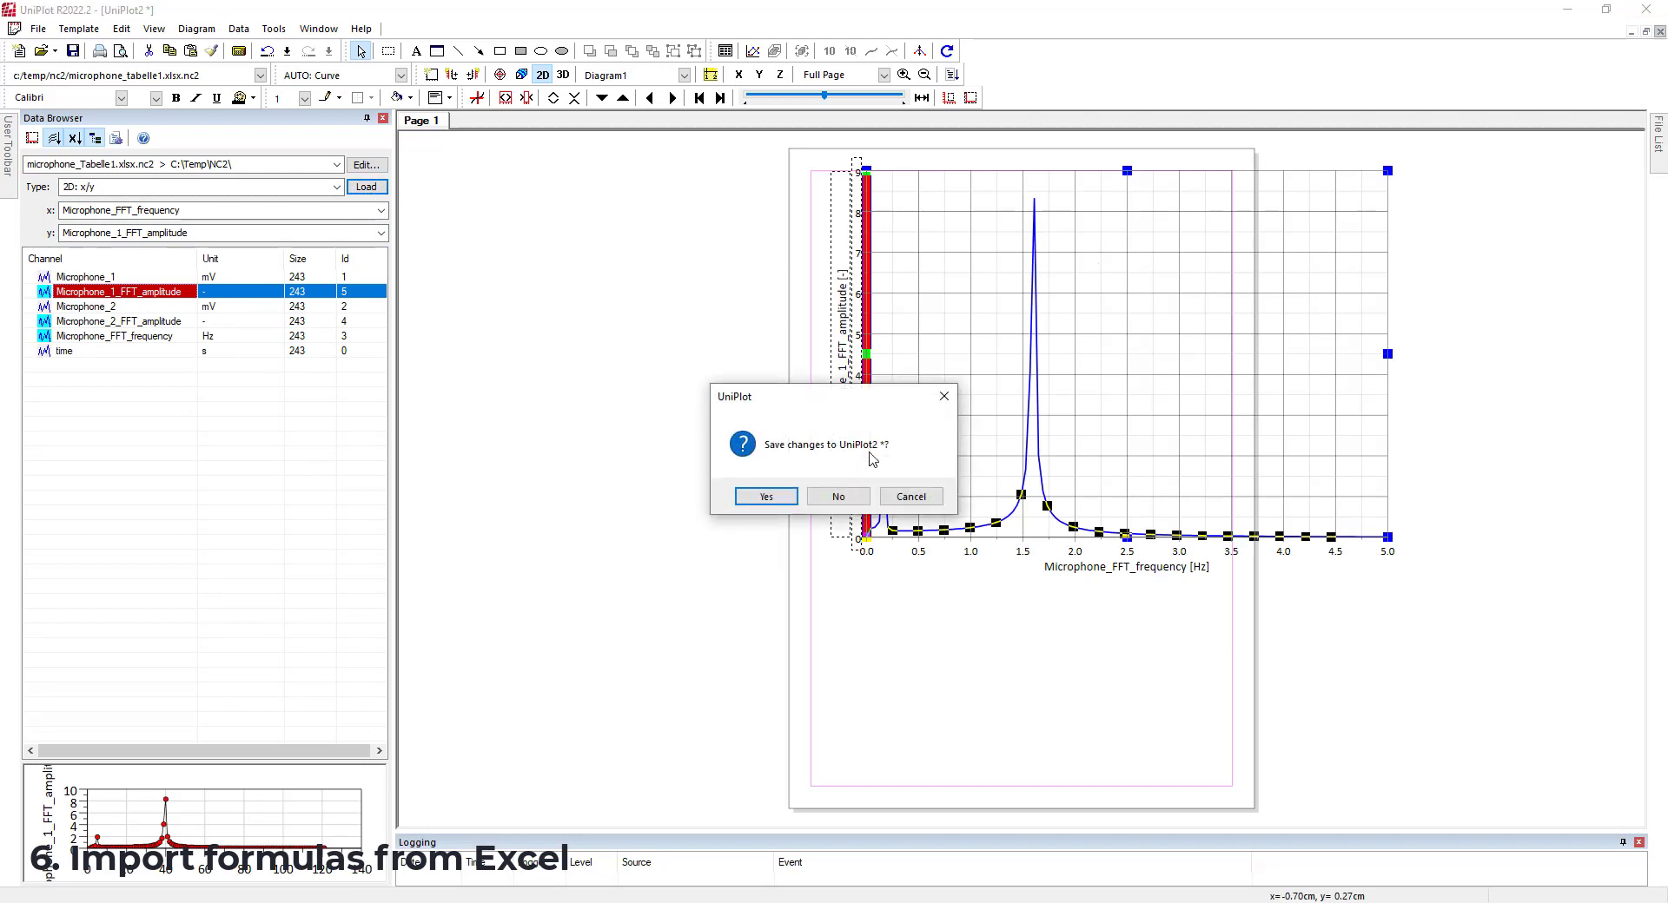
pyautogui.click(843, 494)
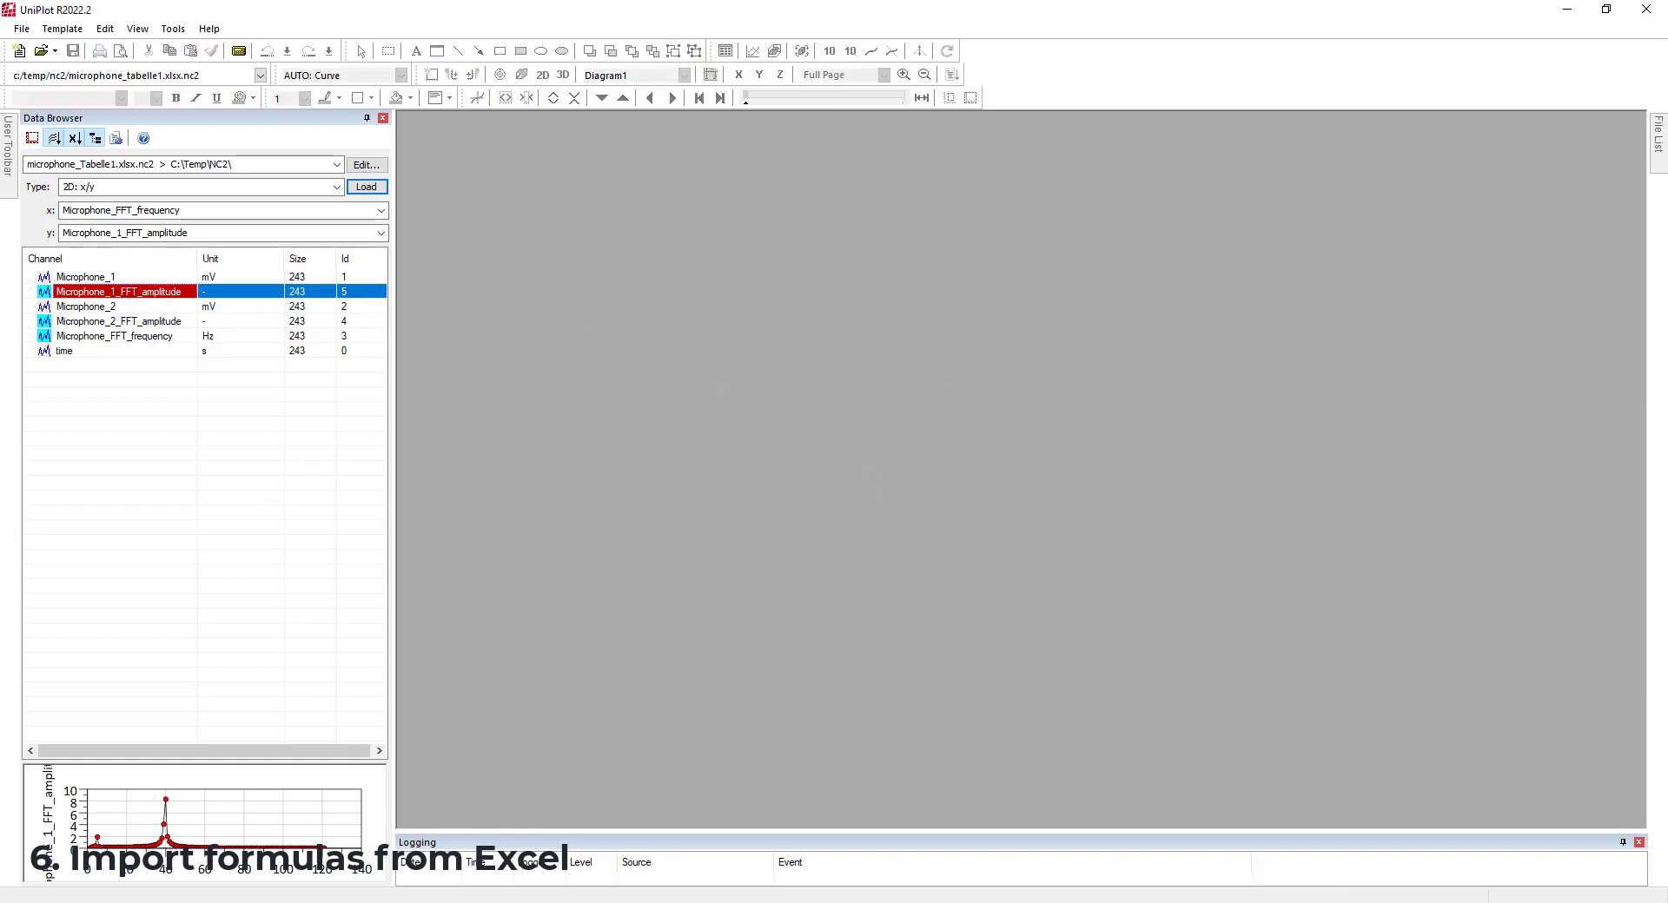
# Create an Empty Page (Landscape A4) document and load the Microphone_1_FFT_amplitude over Microphone_FFT_frequency curve into it.
pyautogui.click(19, 50)
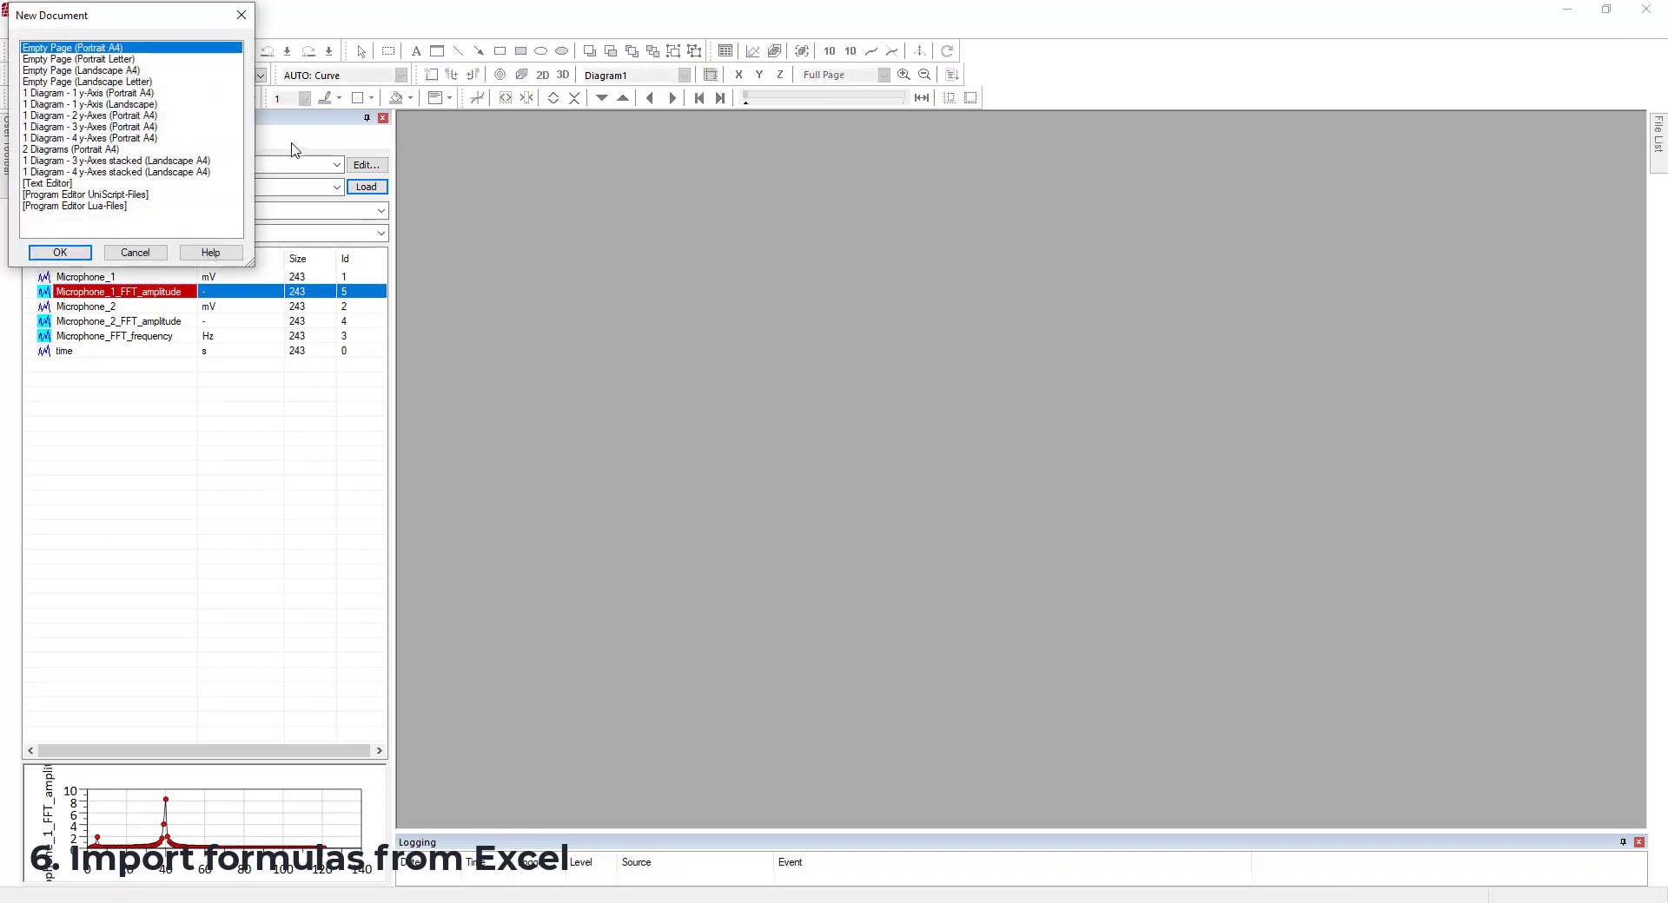
pyautogui.click(61, 71)
pyautogui.click(58, 252)
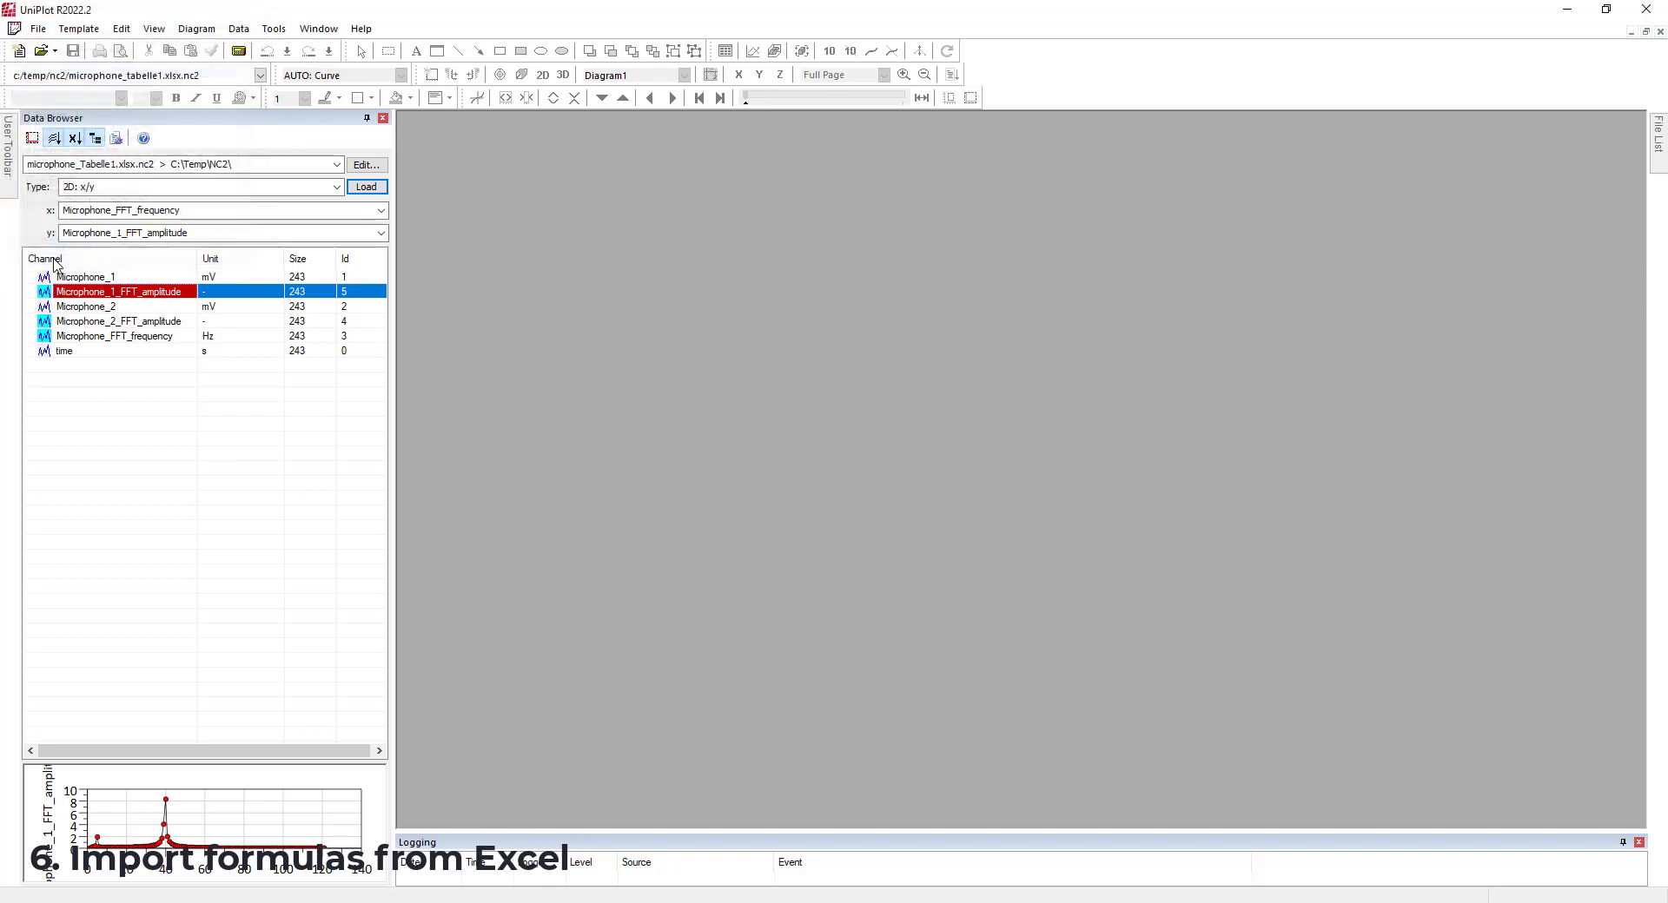
pyautogui.click(373, 190)
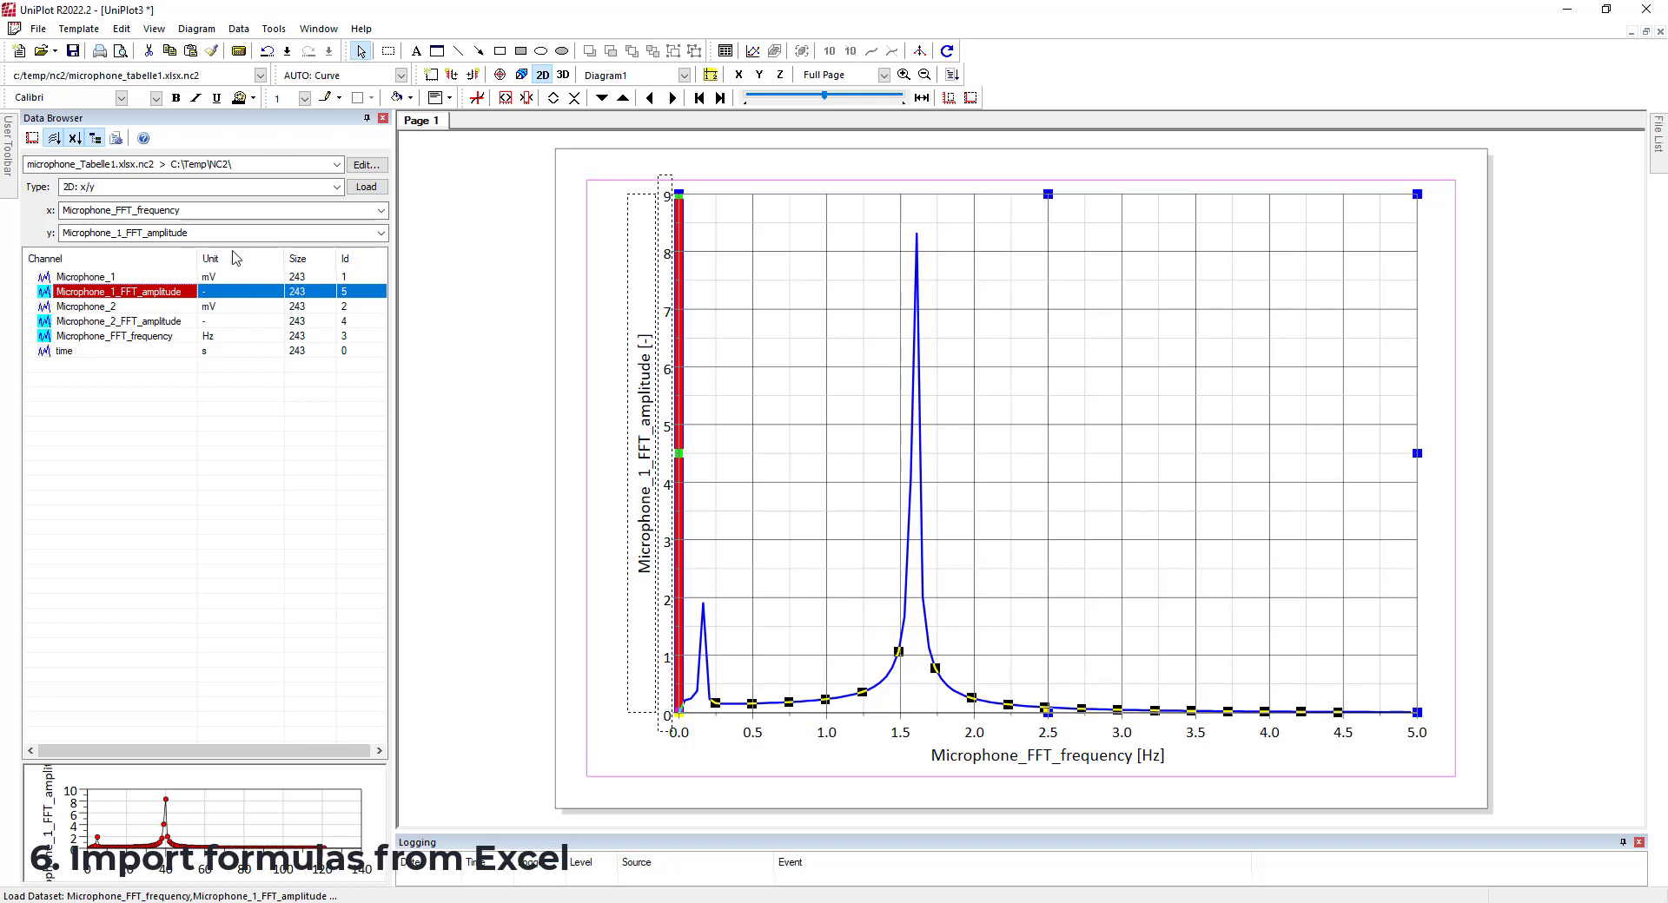
# Add Microphone_2_FFT_amplitude over Microphone_FFT_frequency to the diagram as a second curve without replacing the first, and deselect the curve.
pyautogui.click(380, 233)
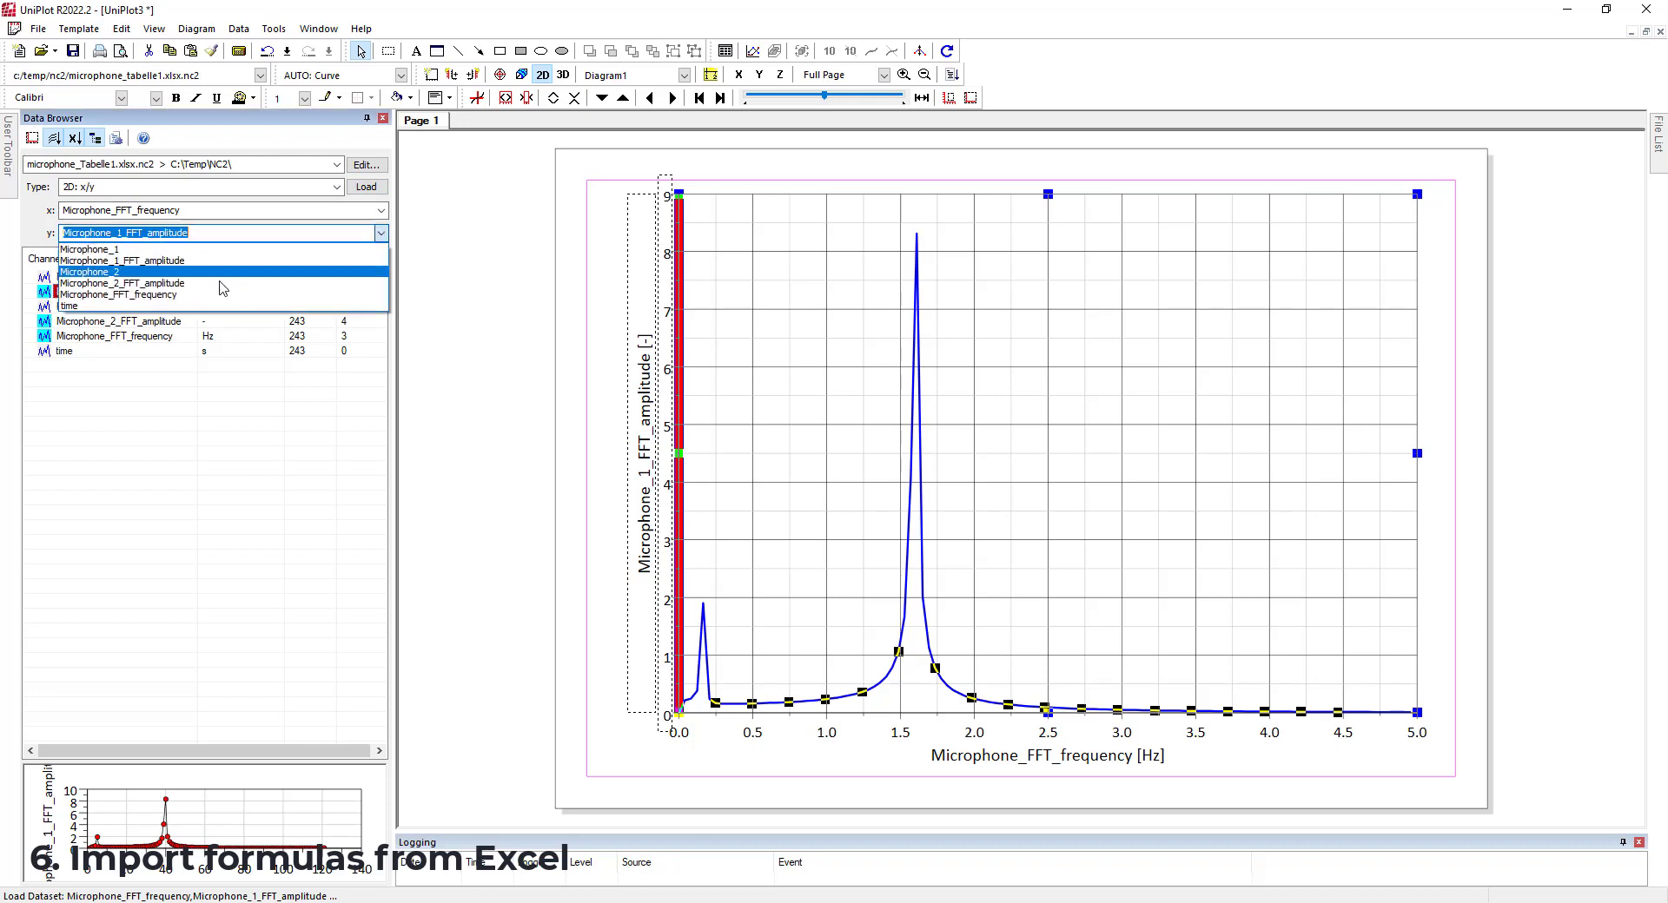
pyautogui.click(221, 283)
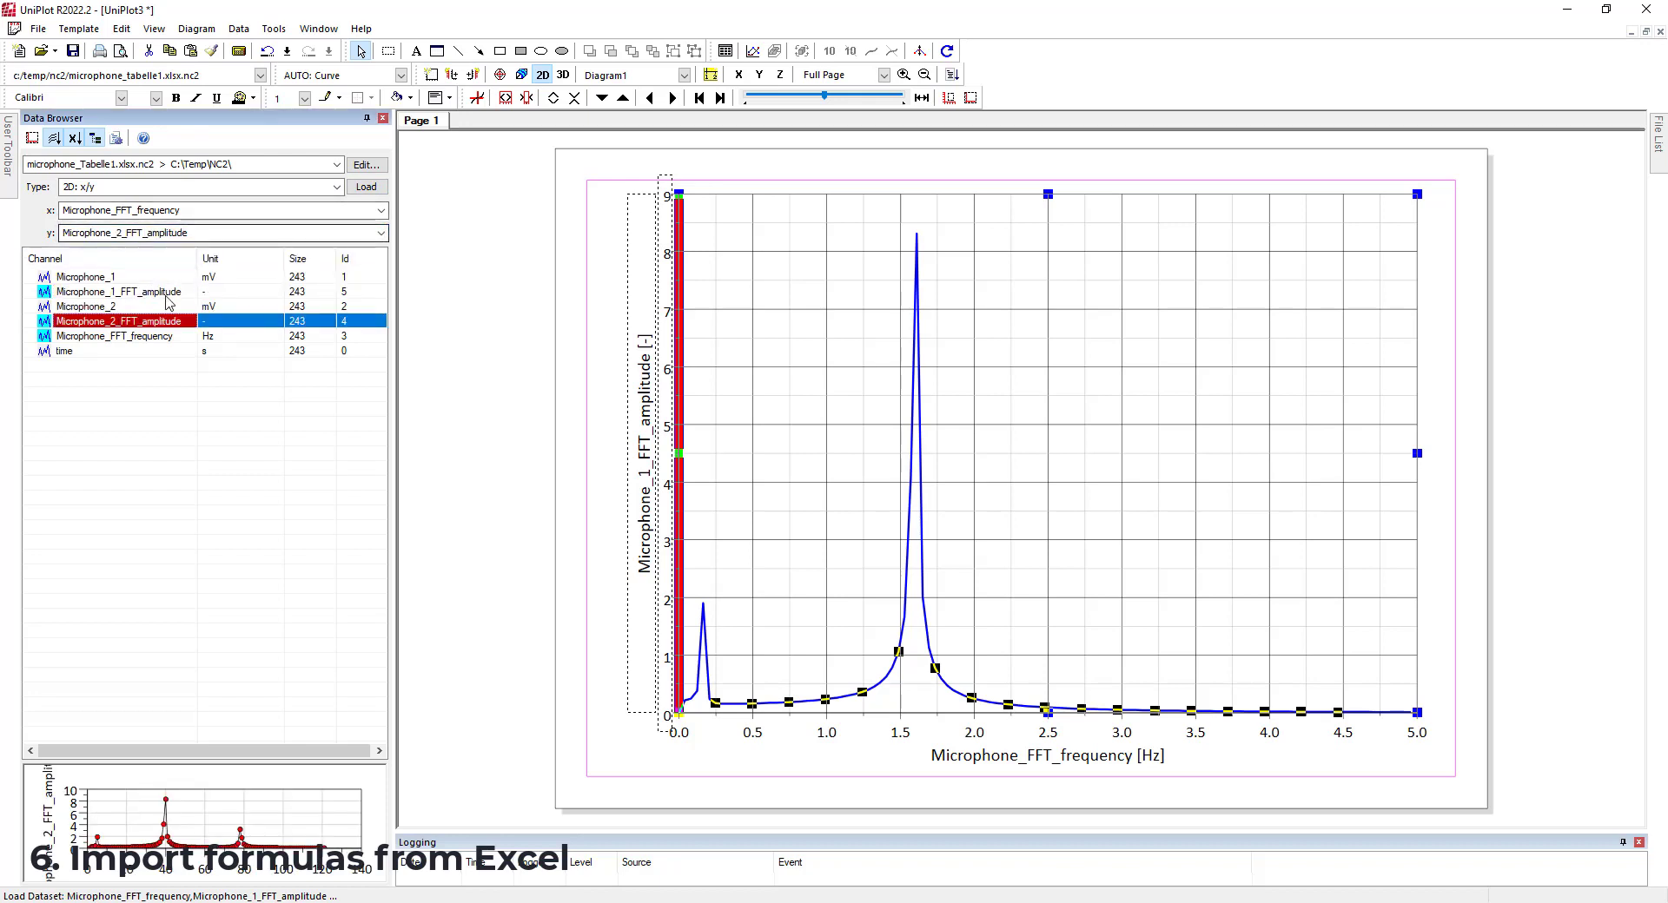
pyautogui.click(366, 187)
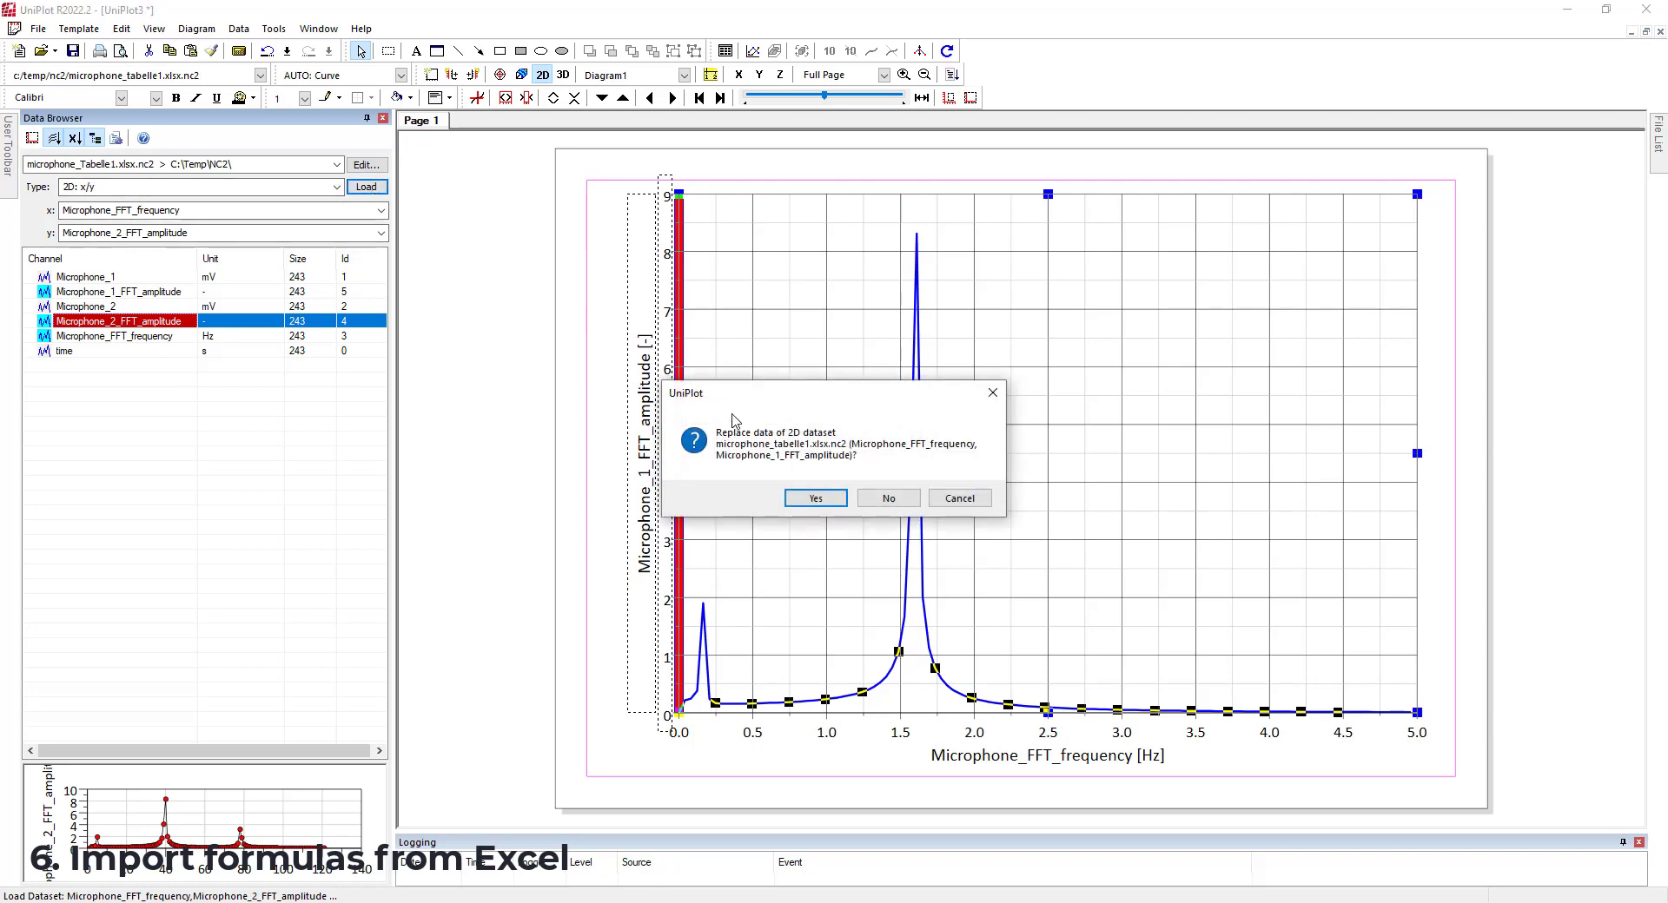
pyautogui.click(887, 500)
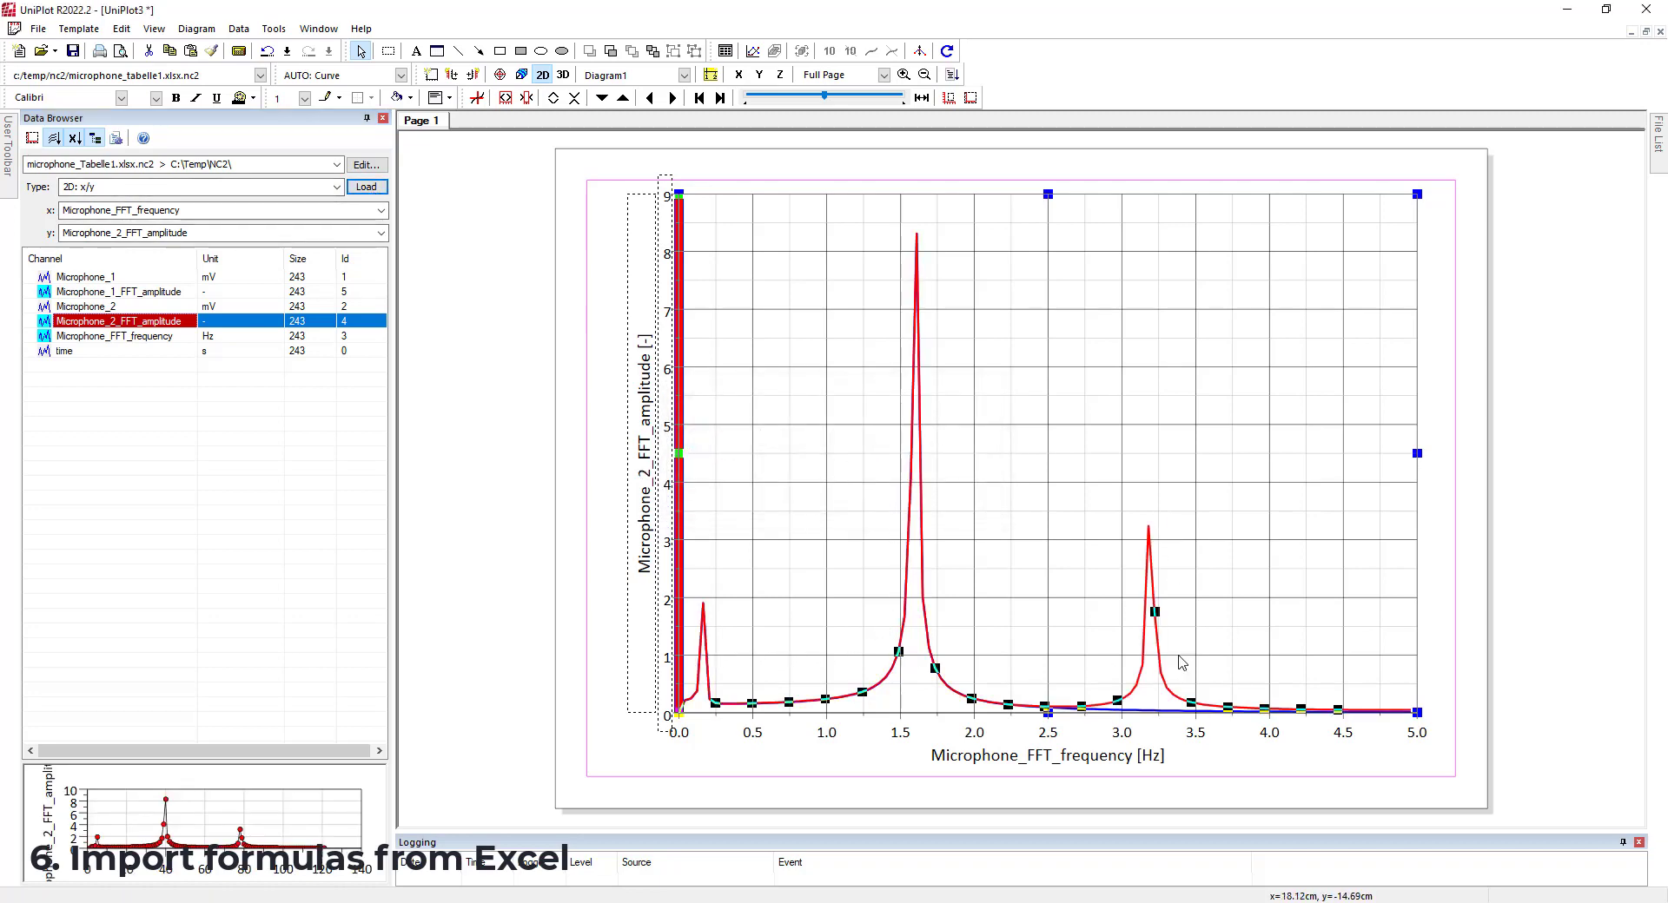
pyautogui.click(1177, 500)
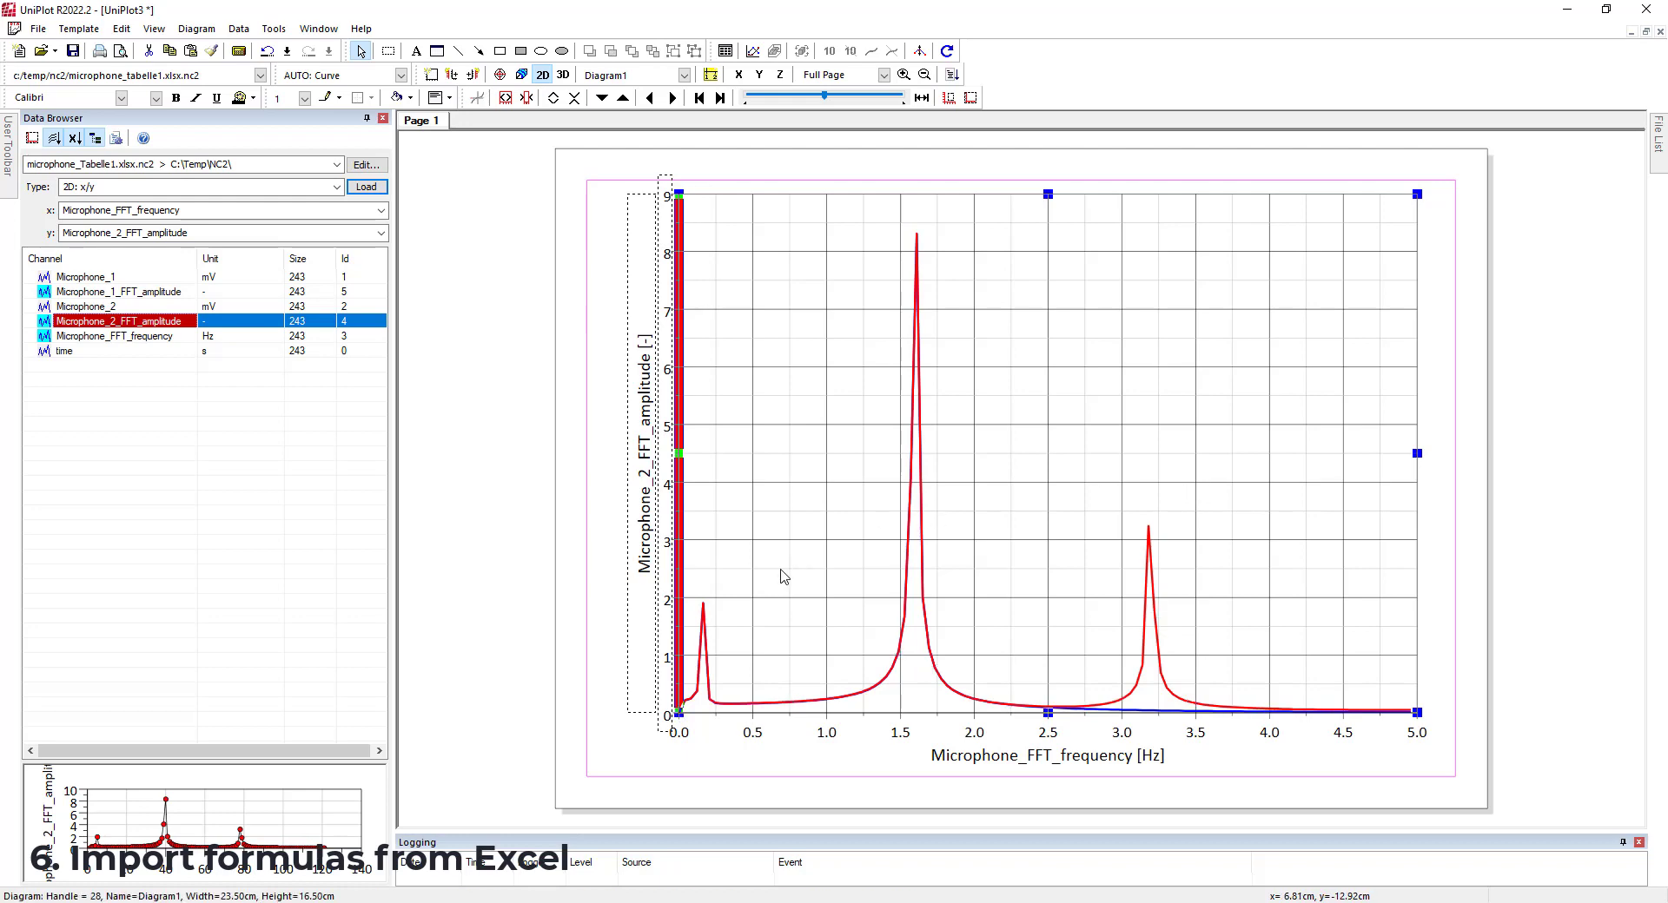